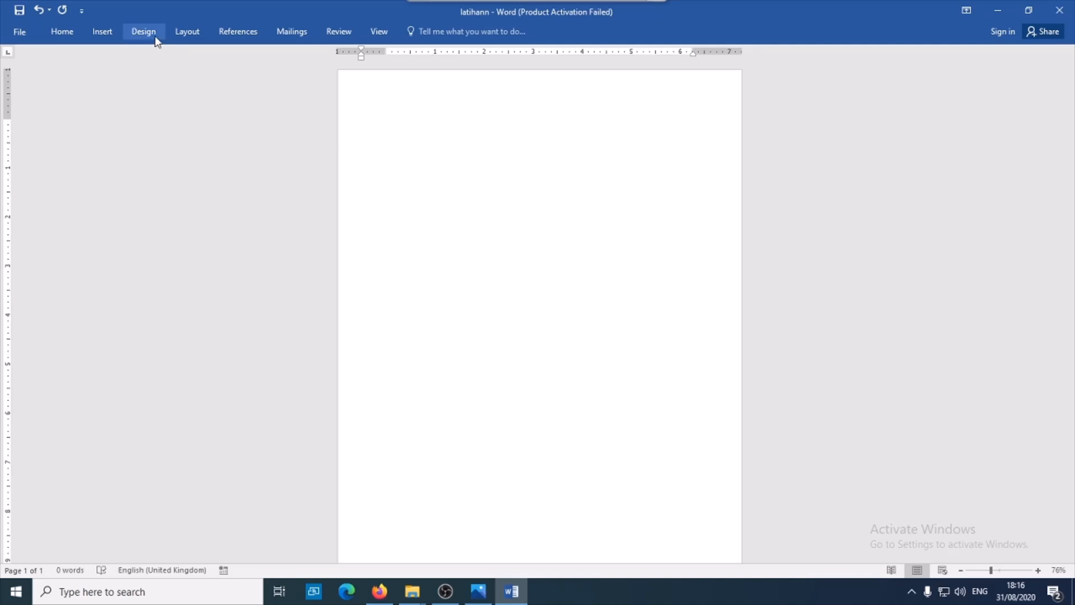
pyautogui.click(103, 33)
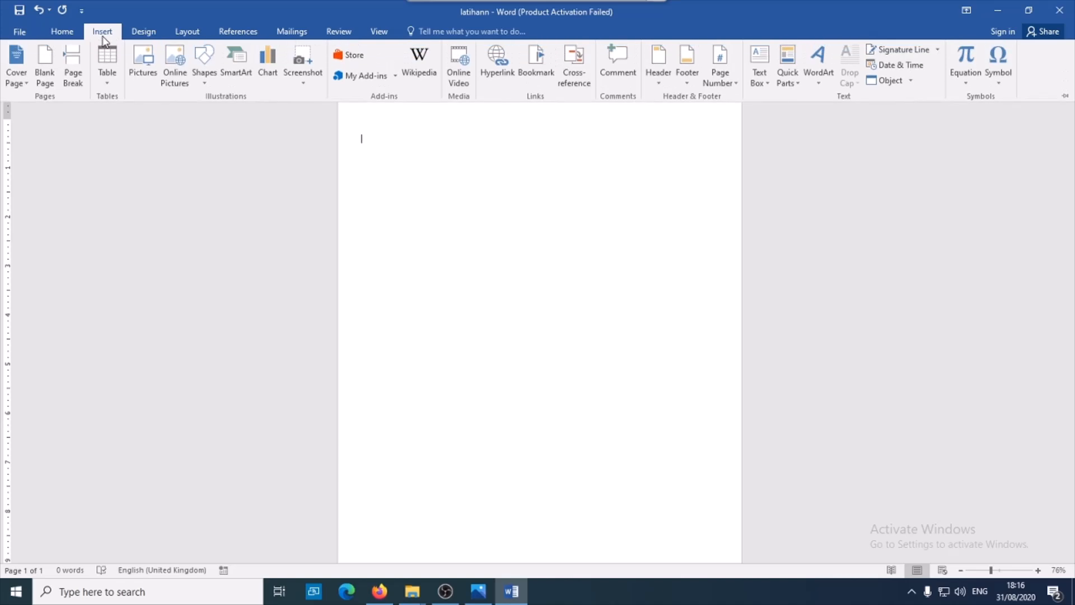
pyautogui.click(112, 84)
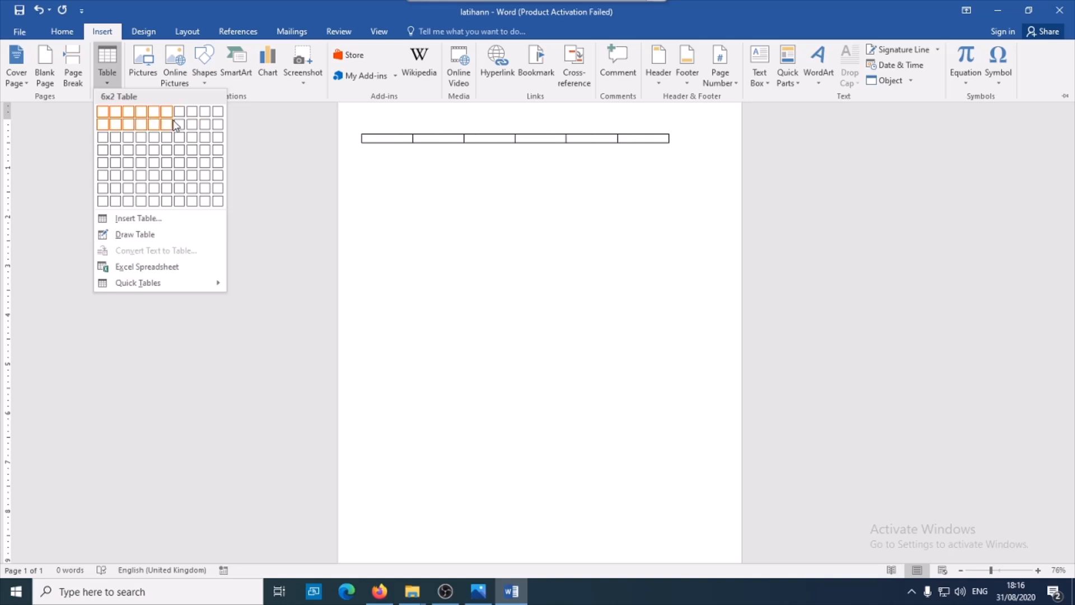
pyautogui.click(327, 241)
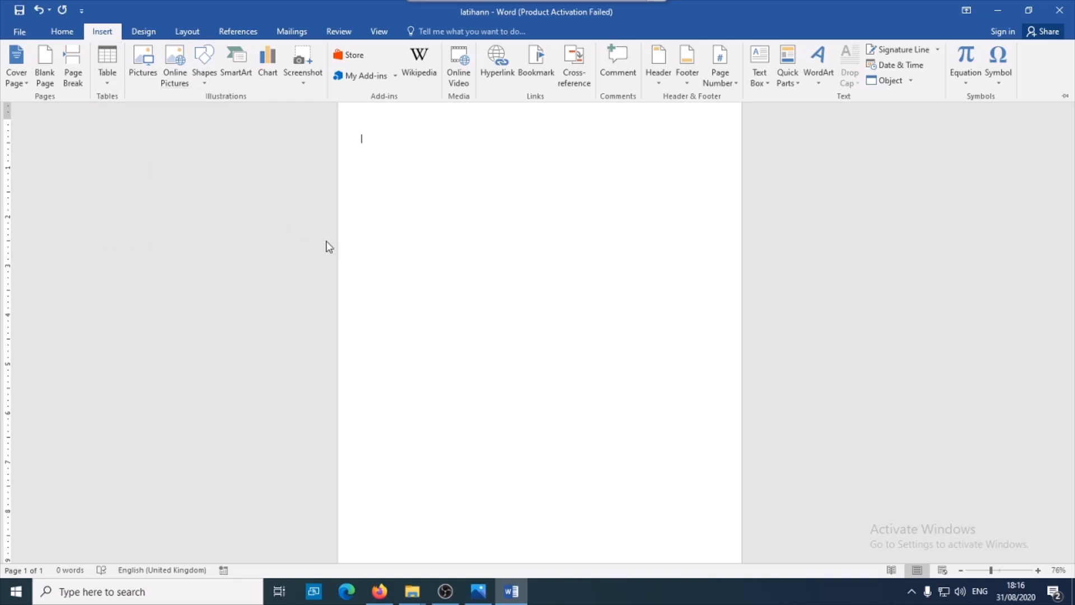
# Enter the centred title "Data Penjualan Barang Toko ABC" on the first line of the page.
pyautogui.click(549, 174)
pyautogui.doubleClick(536, 118)
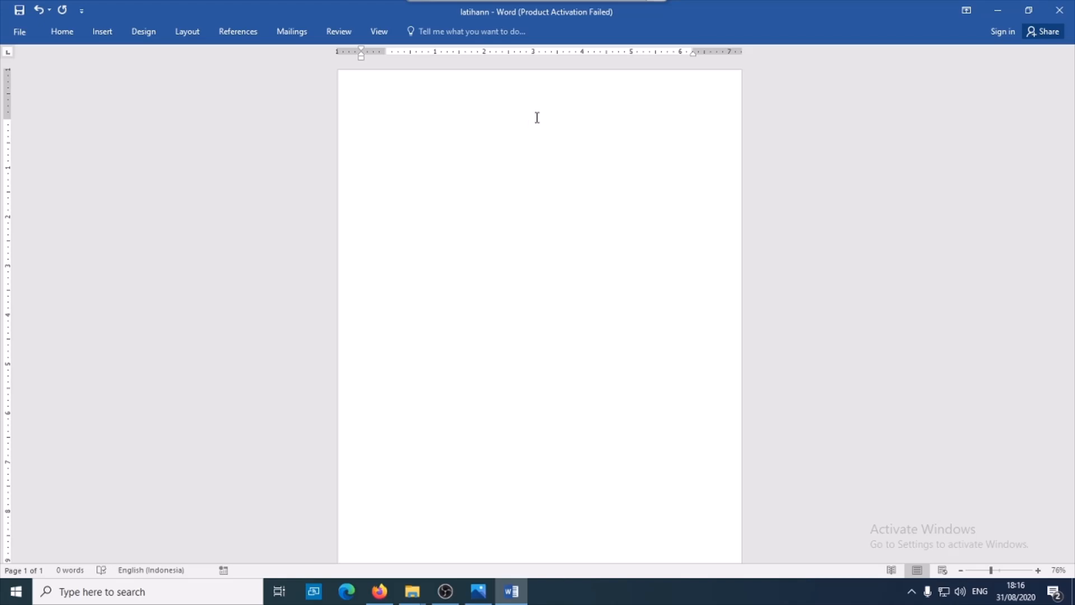
pyautogui.write('Data Penjualan Barang Toko ABC')
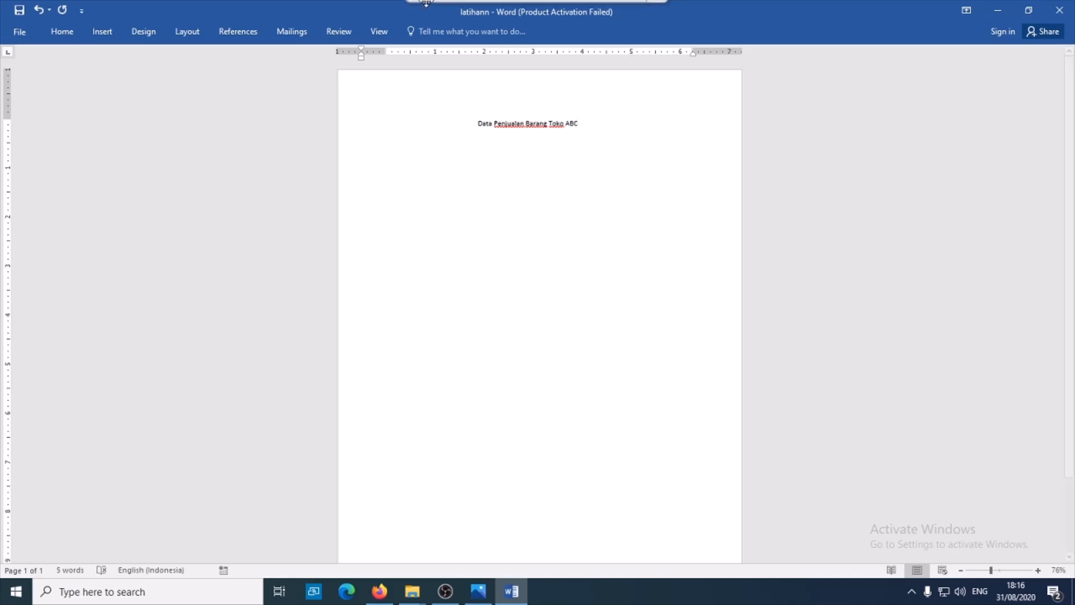
# Format the whole document's text in Times New Roman at size 12.
pyautogui.hotkey('ctrl', 'a')
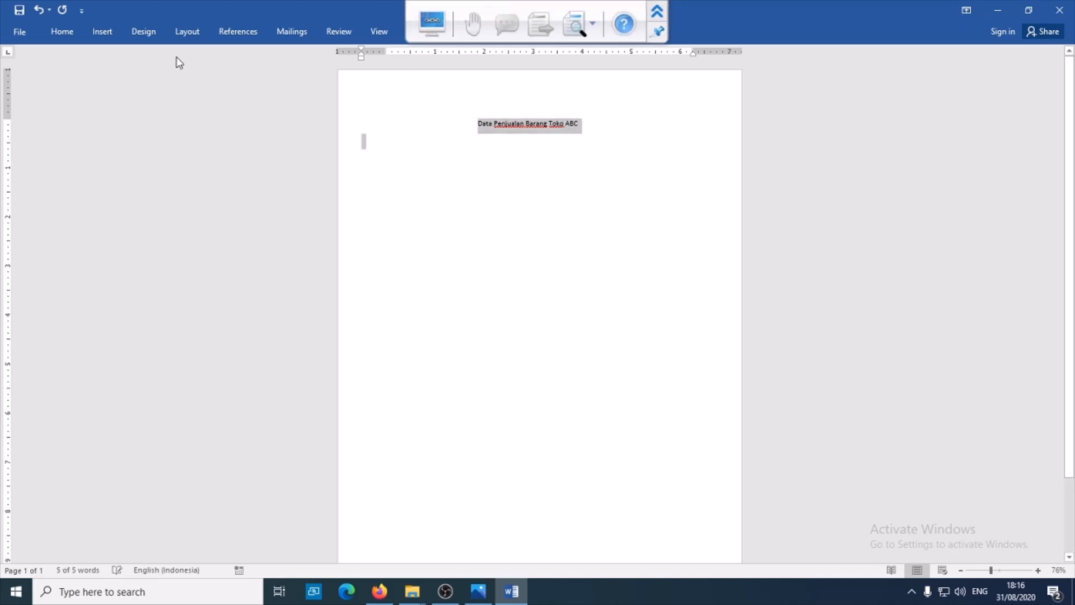
pyautogui.click(76, 33)
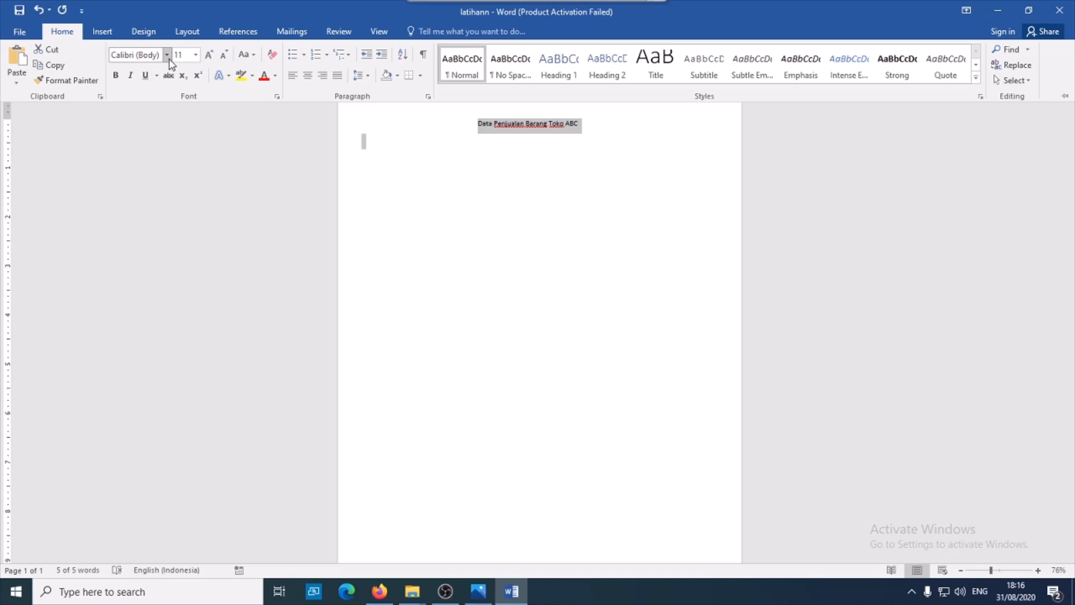
pyautogui.click(167, 54)
pyautogui.click(174, 135)
pyautogui.click(196, 54)
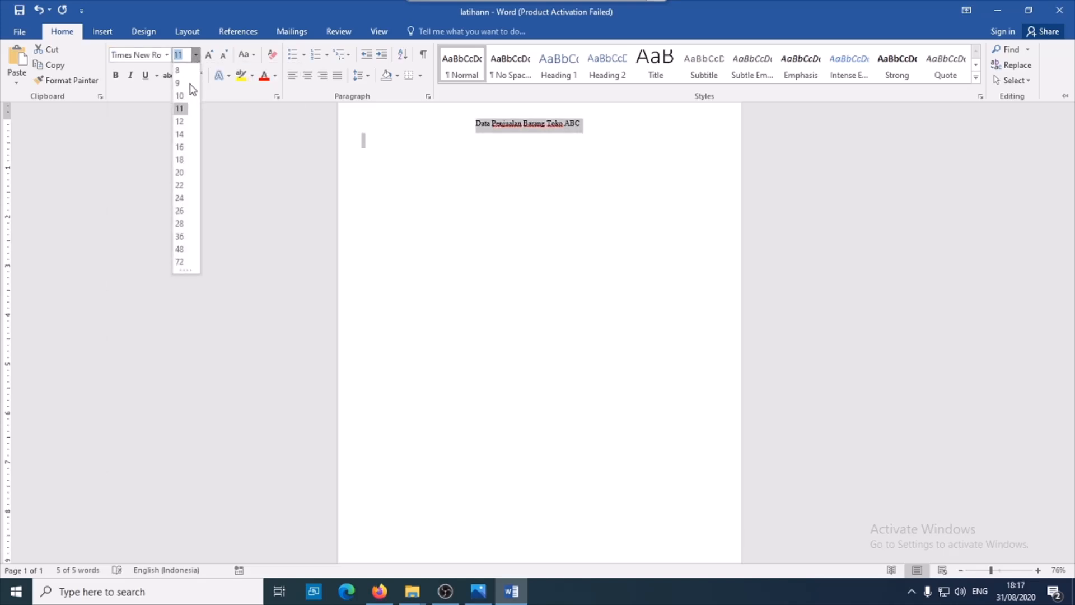
pyautogui.click(185, 124)
# Insert a table with 7 columns and 12 rows on the line below the title.
pyautogui.click(461, 151)
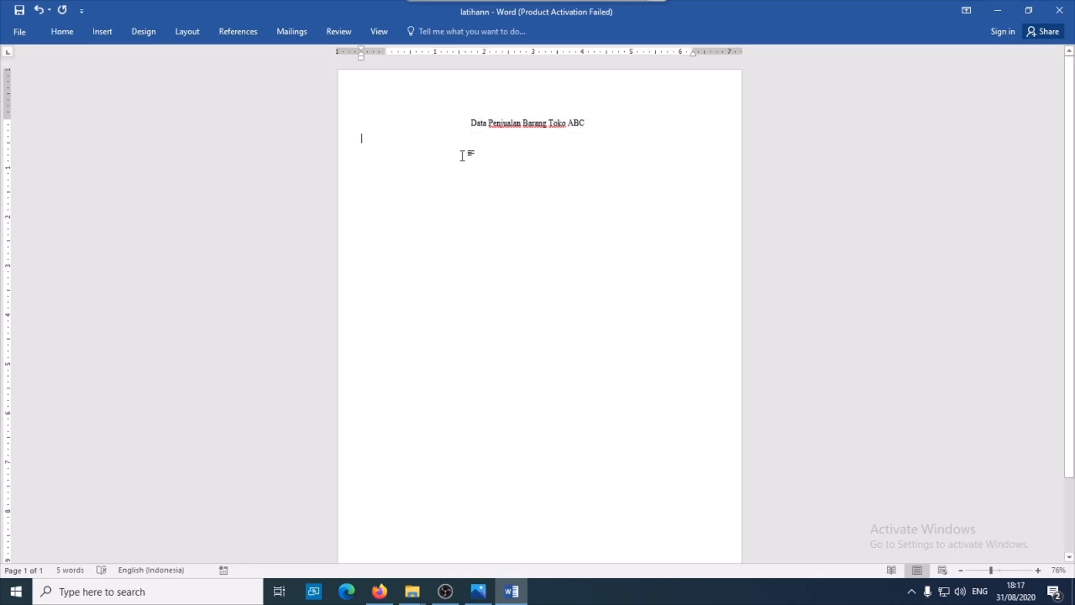
pyautogui.scroll(8, 461, 152)
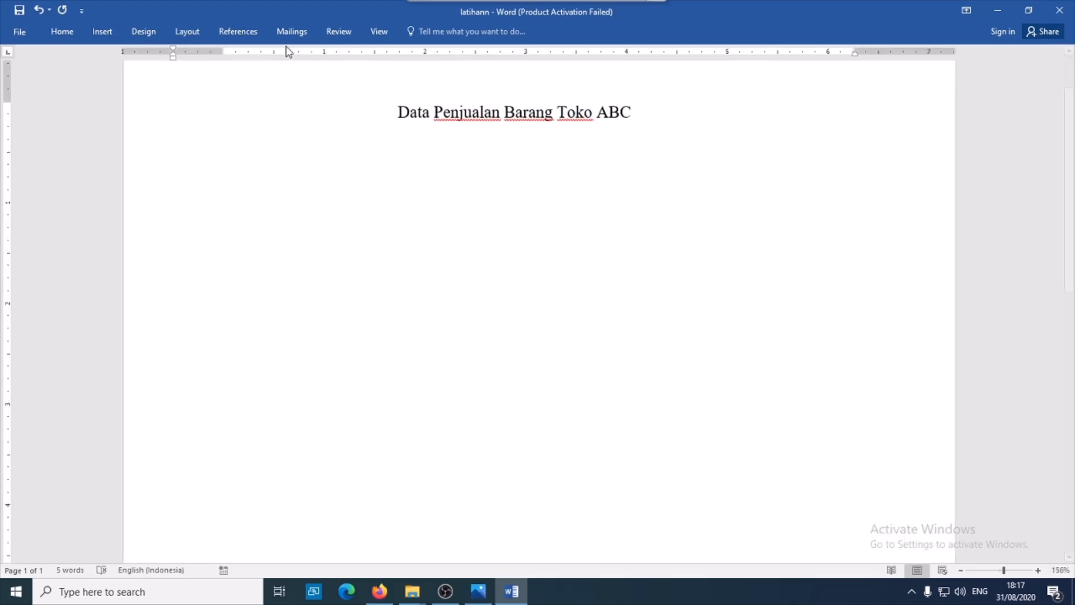
pyautogui.click(110, 31)
pyautogui.click(105, 83)
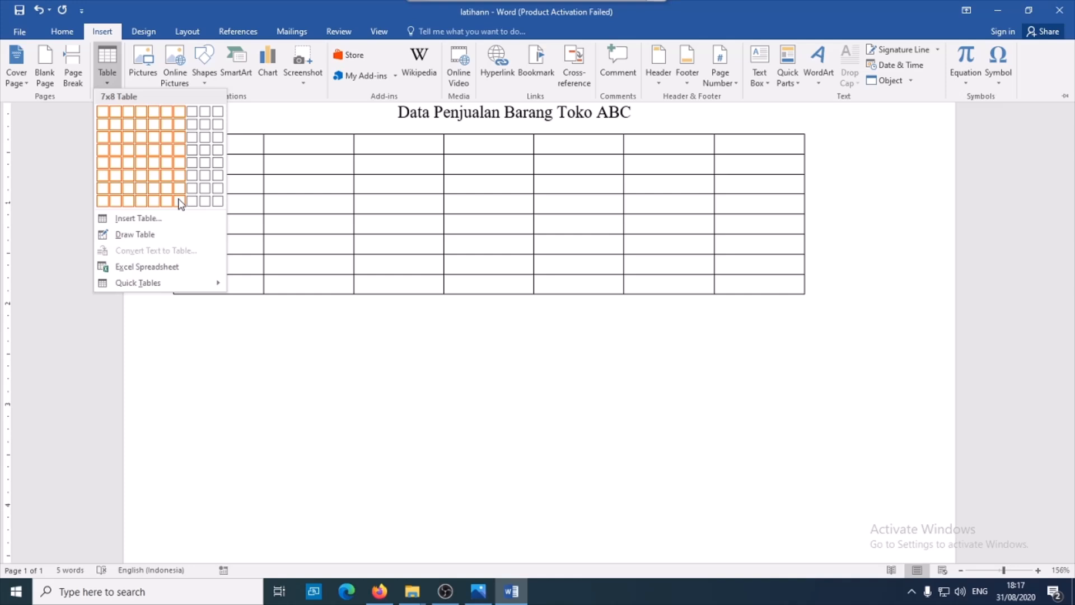
pyautogui.click(144, 218)
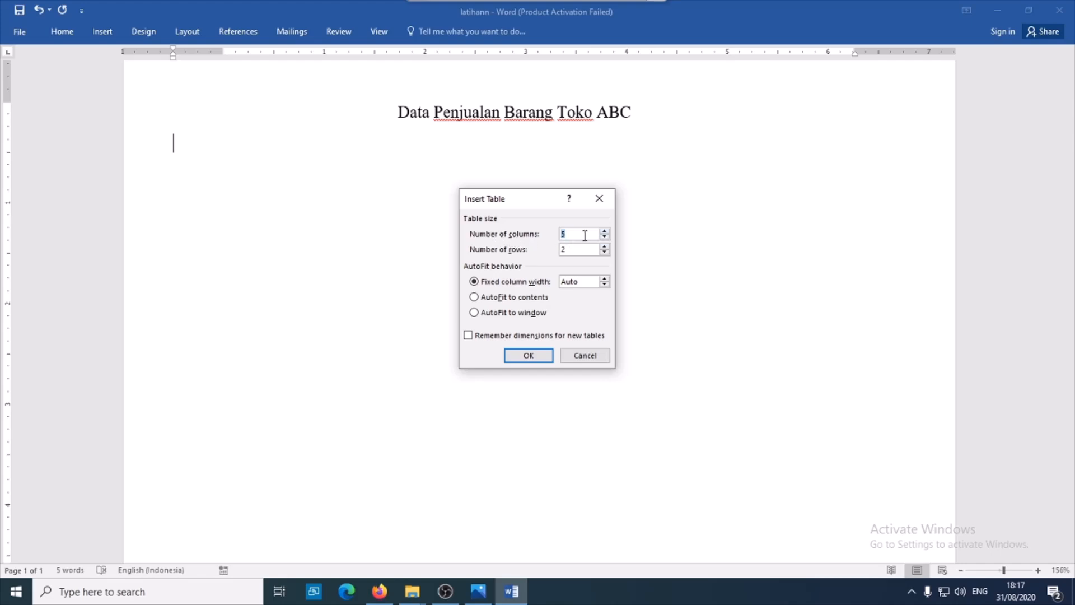
pyautogui.click(605, 231)
pyautogui.click(563, 250)
pyautogui.write('1')
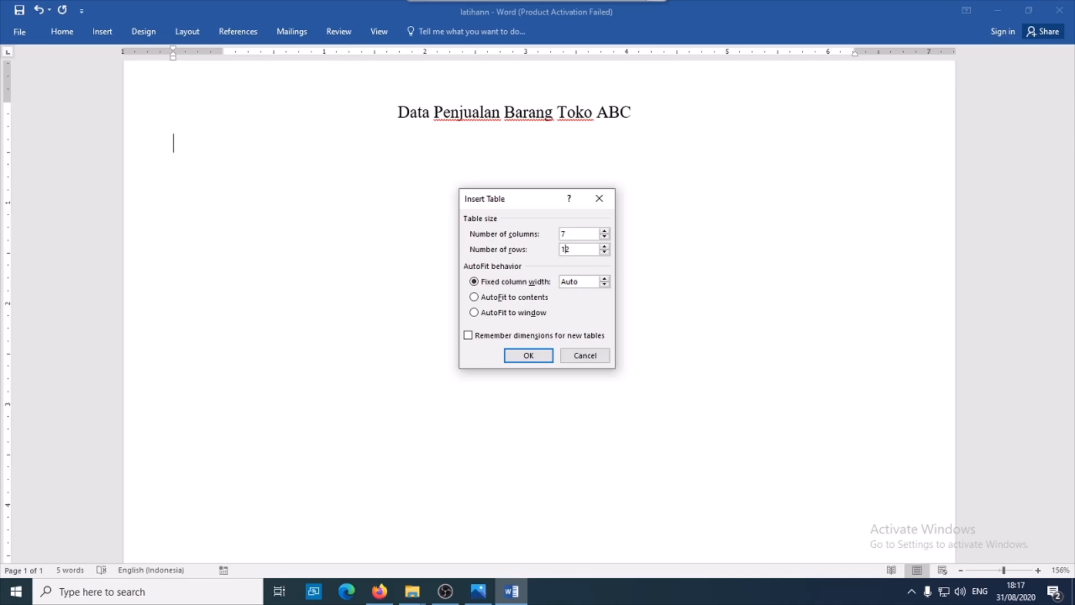
pyautogui.click(526, 357)
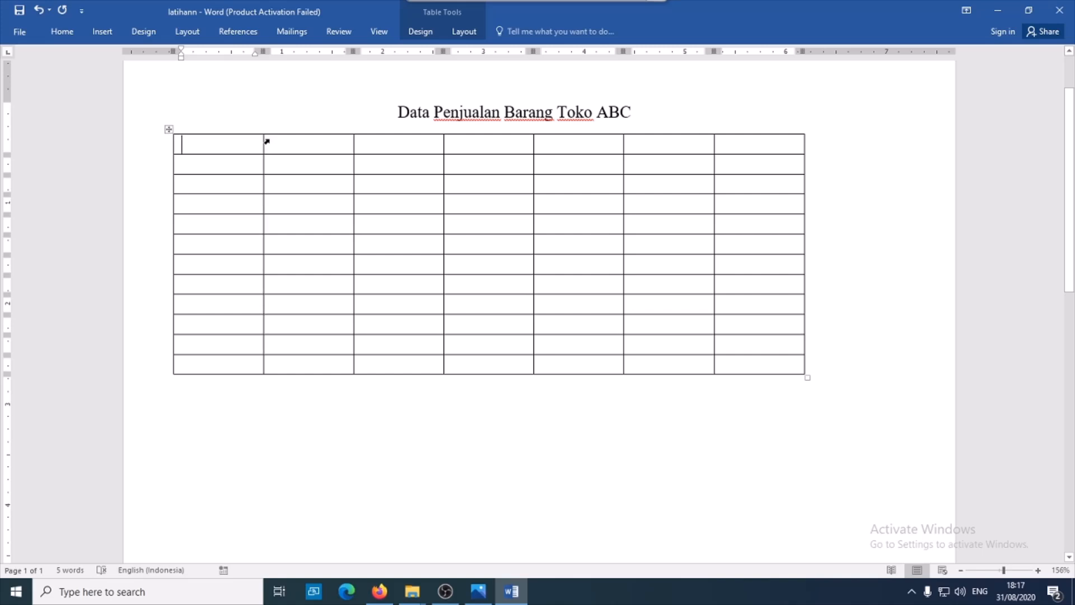
# Narrow the first column and enter the headers No, Nama Barang, Jumlah and Harga, plus Total in the last column.
pyautogui.moveTo(261, 138); pyautogui.dragTo(223, 146)
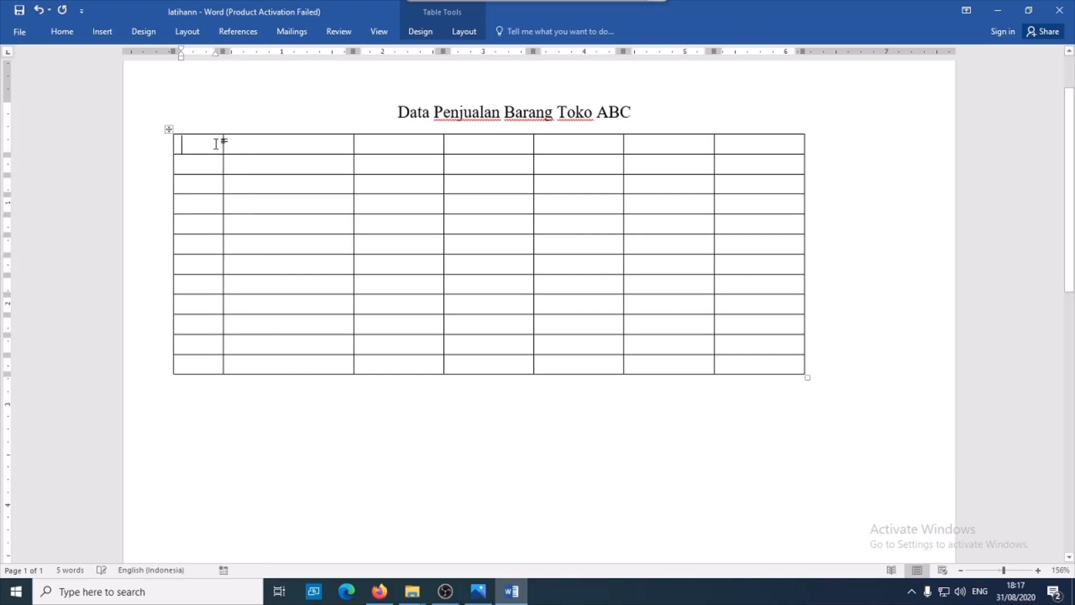
pyautogui.write('No')
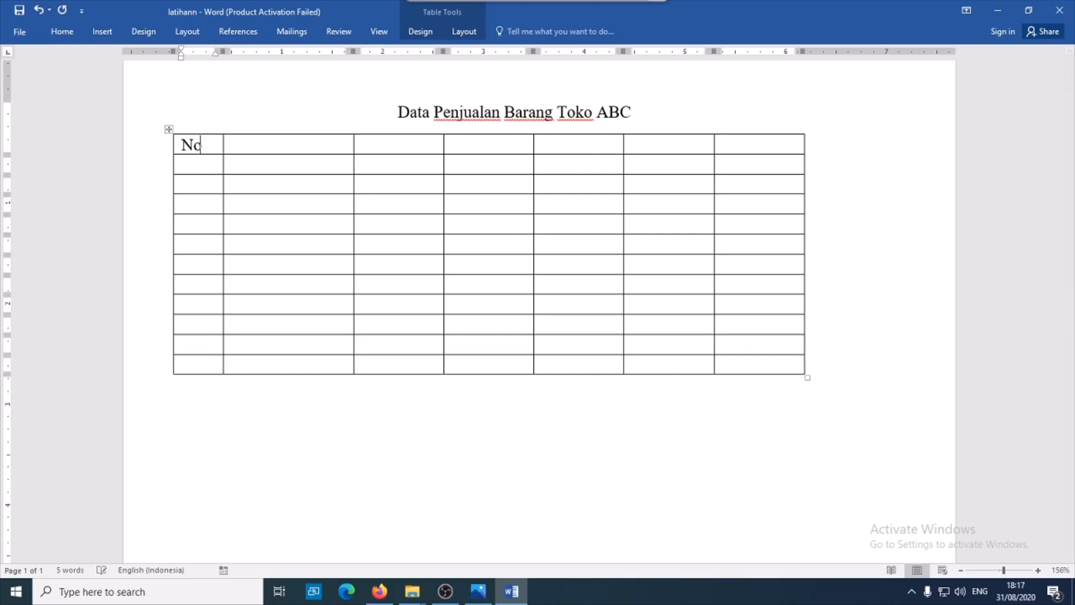
pyautogui.click(314, 146)
pyautogui.write('Nama Barang')
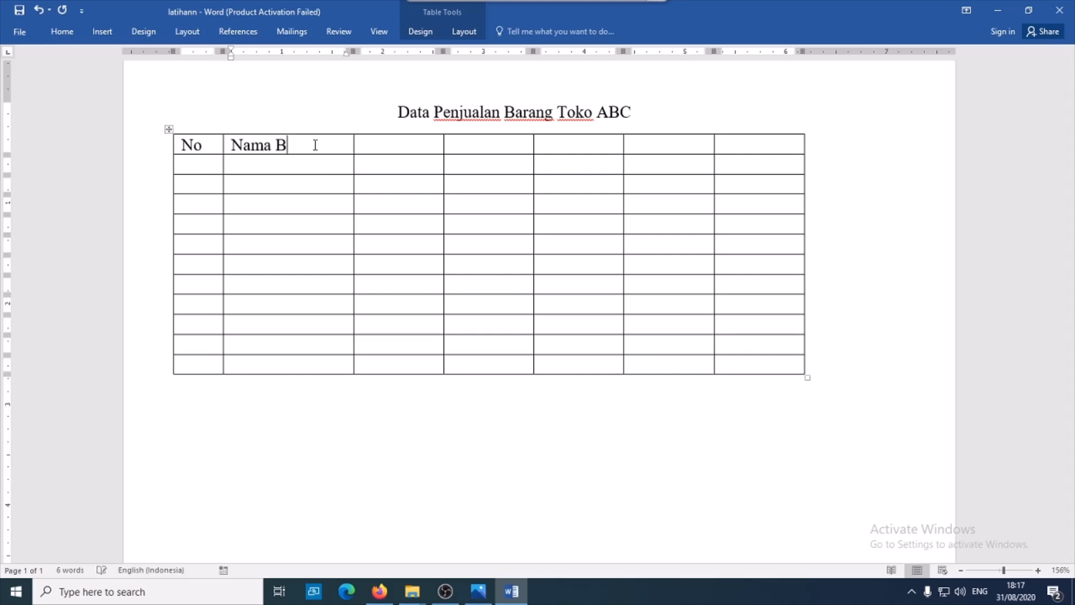
pyautogui.click(394, 144)
pyautogui.write('Jumlah')
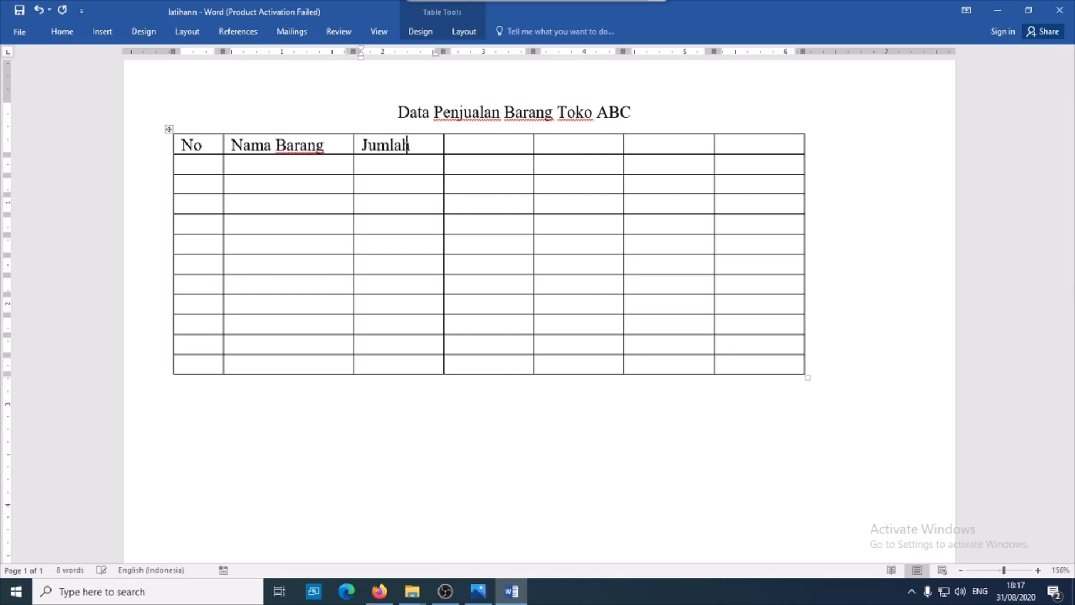
pyautogui.press('Tab')
pyautogui.write('Harga')
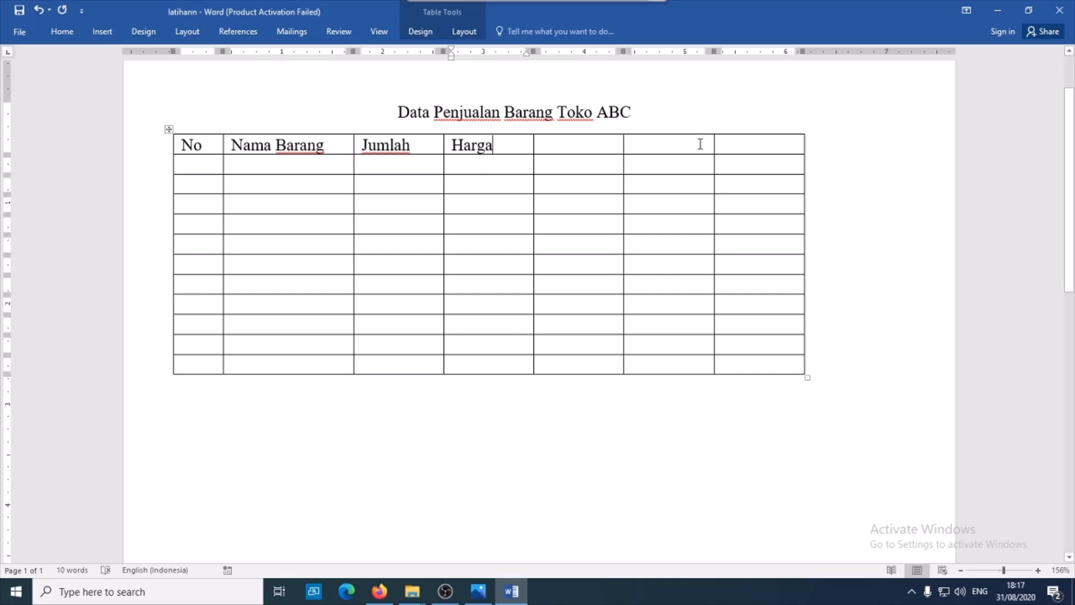
pyautogui.click(728, 144)
pyautogui.write('Total')
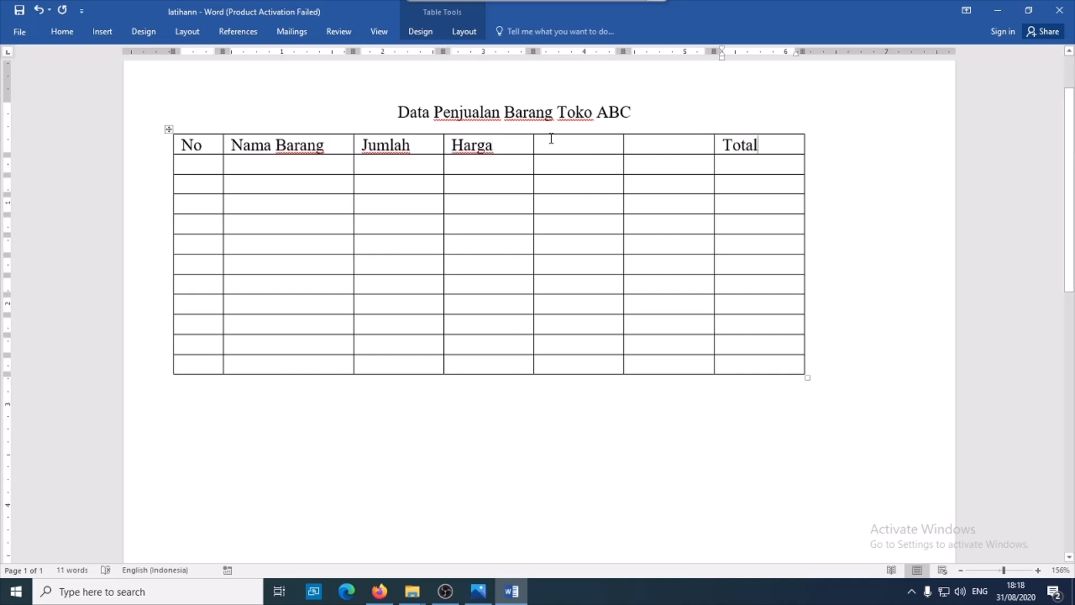
# Merge the two empty header cells between Harga and Total and enter "Jenis Penjualan" in the merged cell.
pyautogui.moveTo(581, 144); pyautogui.dragTo(641, 149)
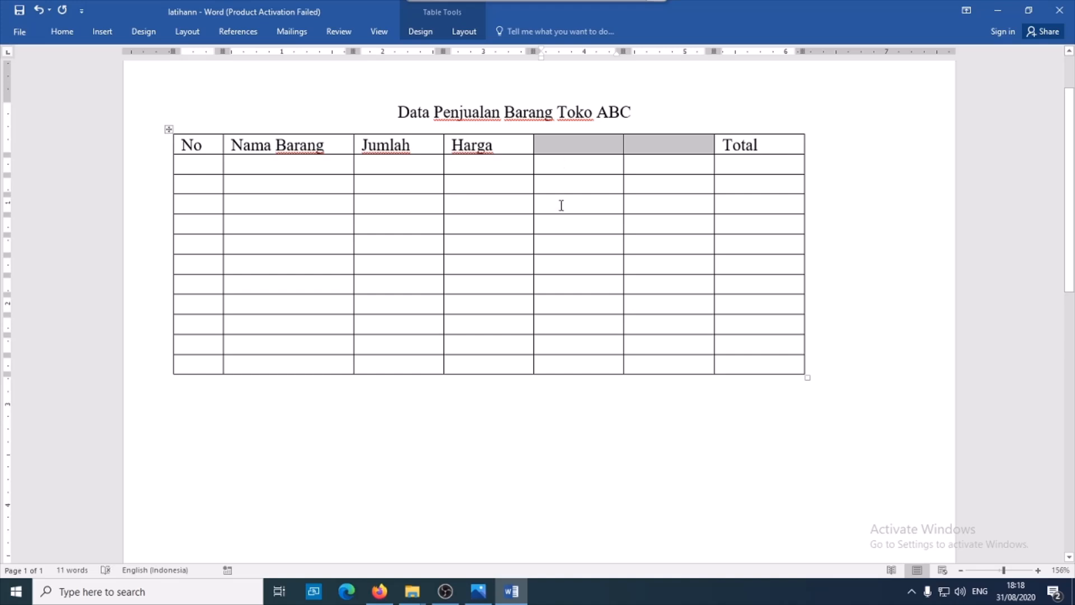
pyautogui.click(555, 228)
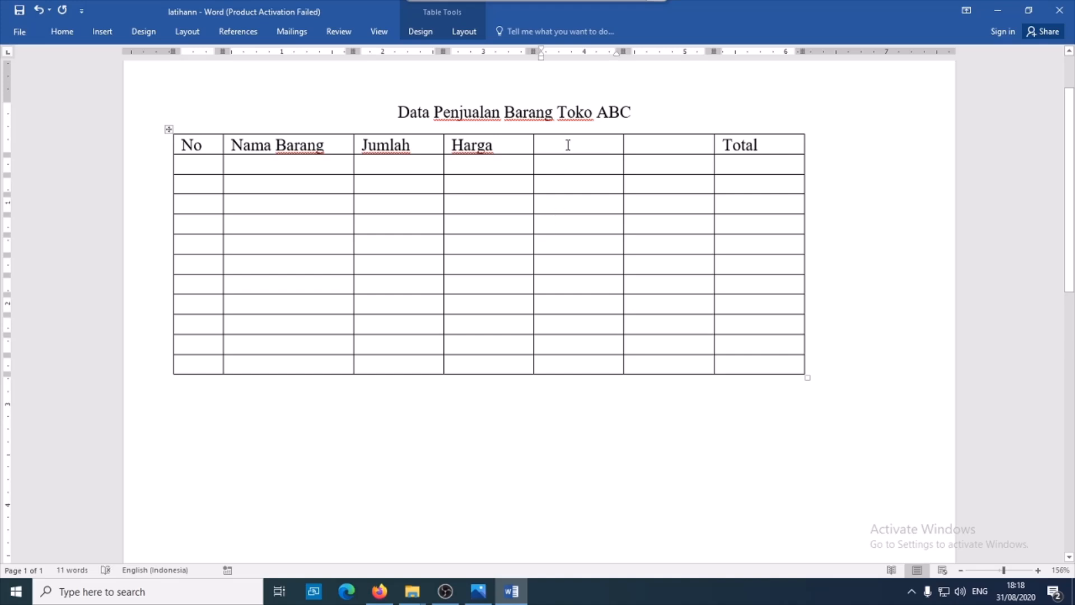
pyautogui.moveTo(566, 142); pyautogui.dragTo(630, 145)
pyautogui.rightClick(632, 145)
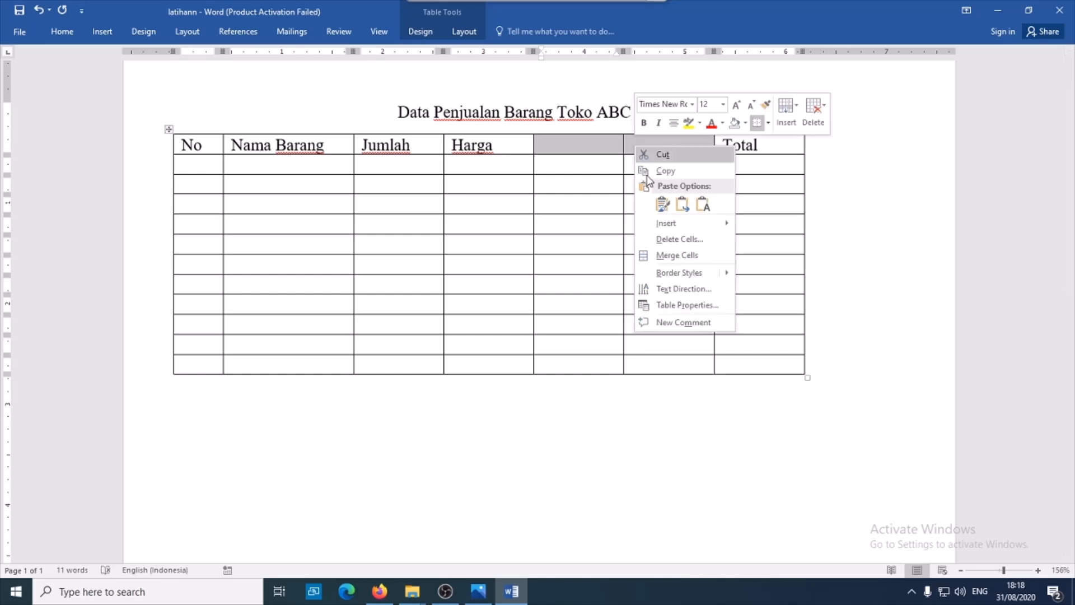
pyautogui.click(676, 256)
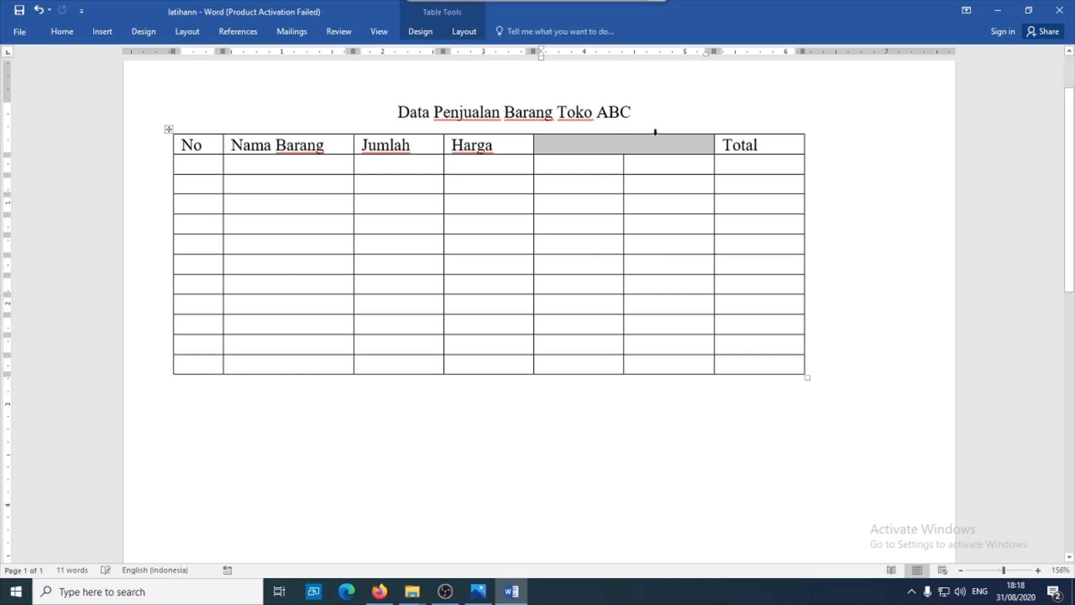
pyautogui.click(641, 146)
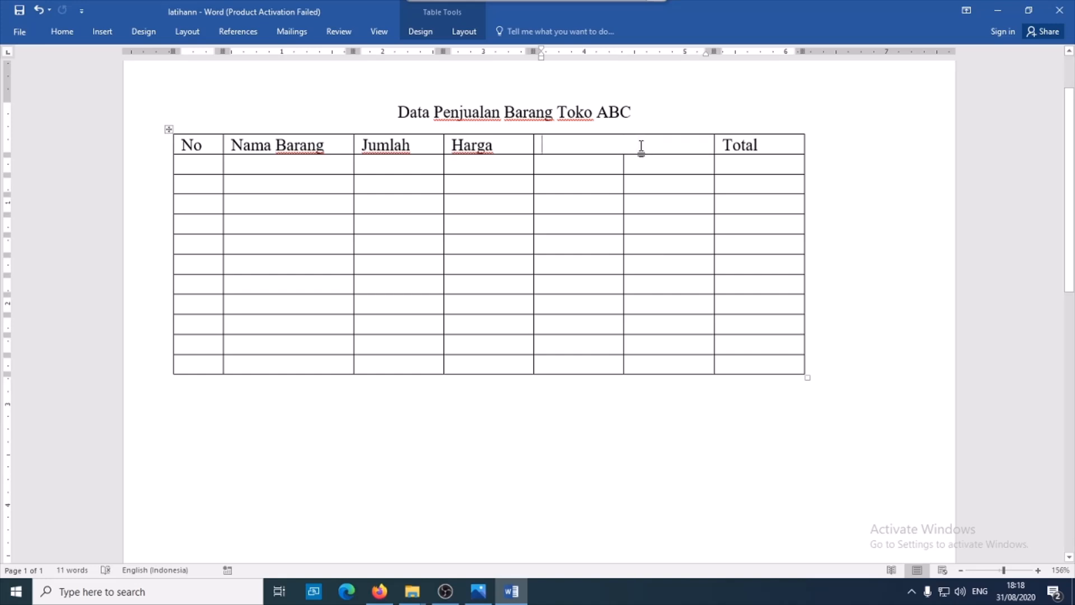
pyautogui.write('Jeni')
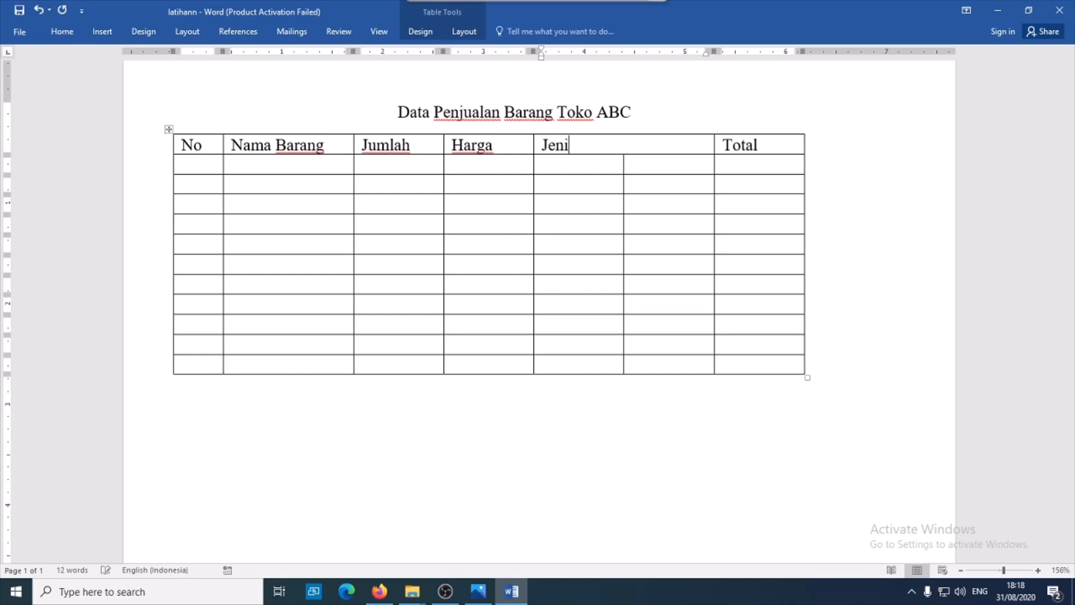
pyautogui.write('s Penjualan')
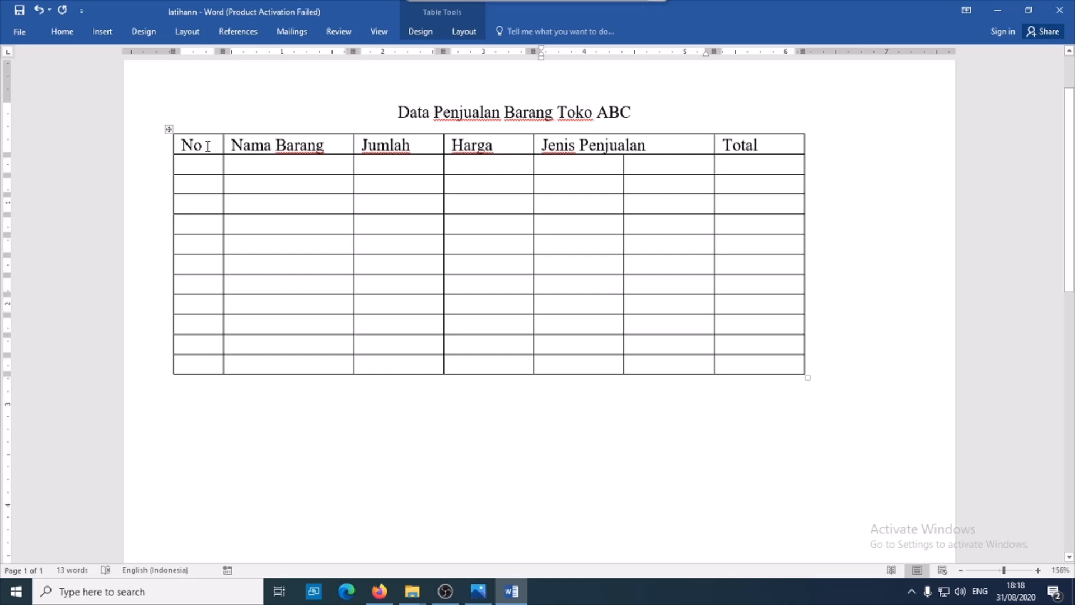
# Centre the header row text horizontally and vertically within its cells.
pyautogui.moveTo(207, 146); pyautogui.dragTo(208, 165)
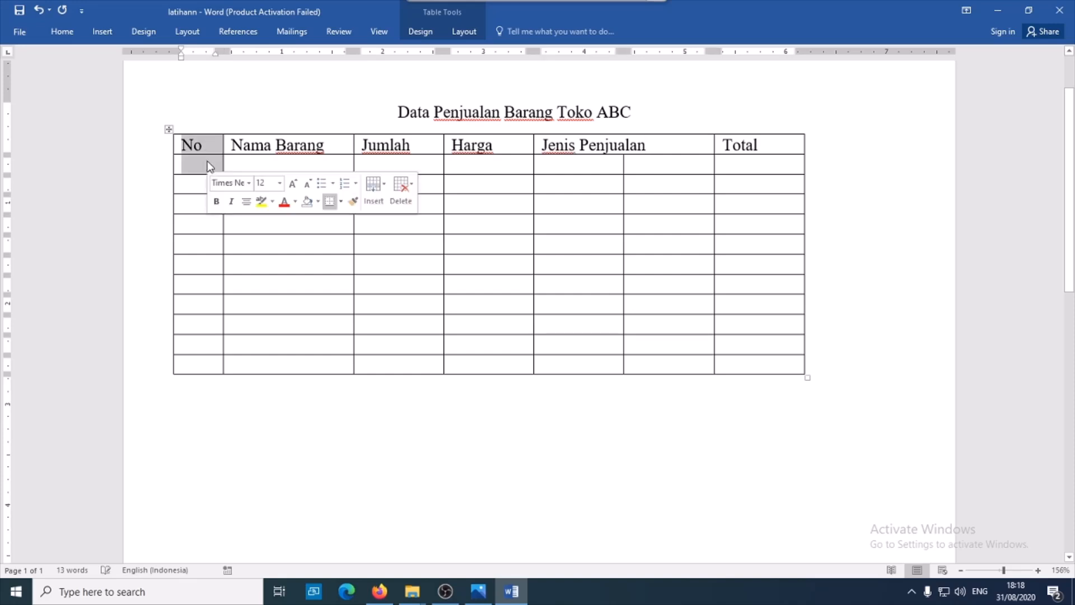
pyautogui.click(266, 166)
pyautogui.moveTo(196, 146); pyautogui.dragTo(555, 146)
pyautogui.moveTo(700, 148); pyautogui.dragTo(720, 144)
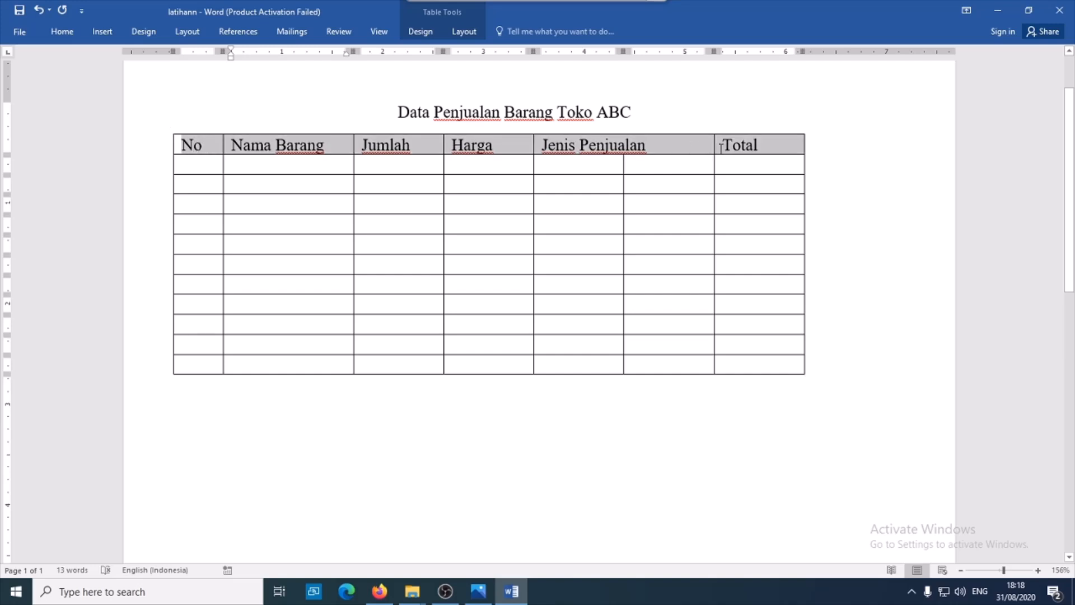
pyautogui.click(465, 32)
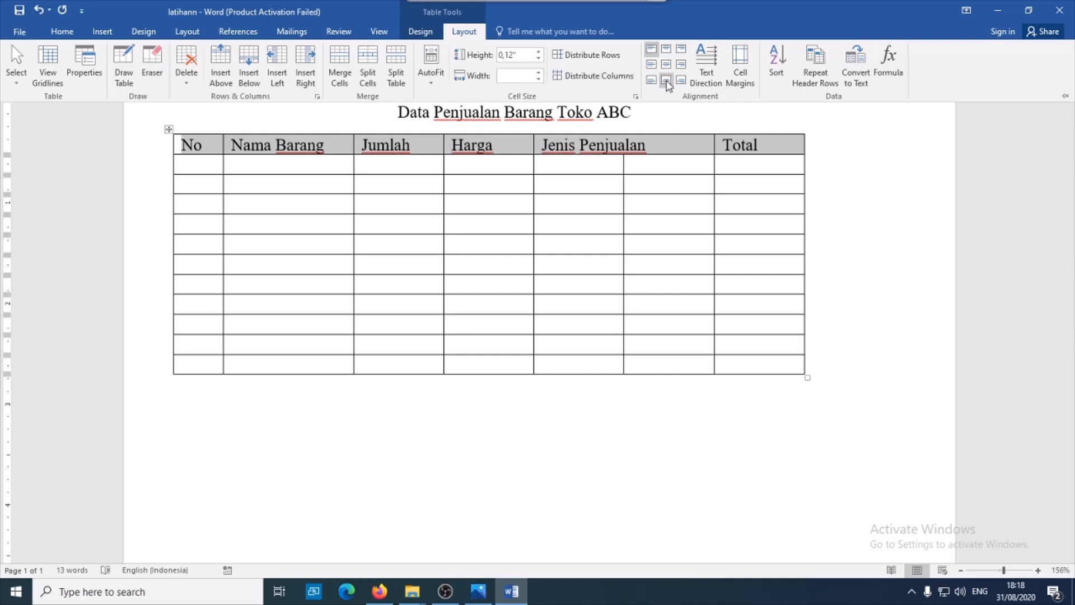
pyautogui.click(666, 64)
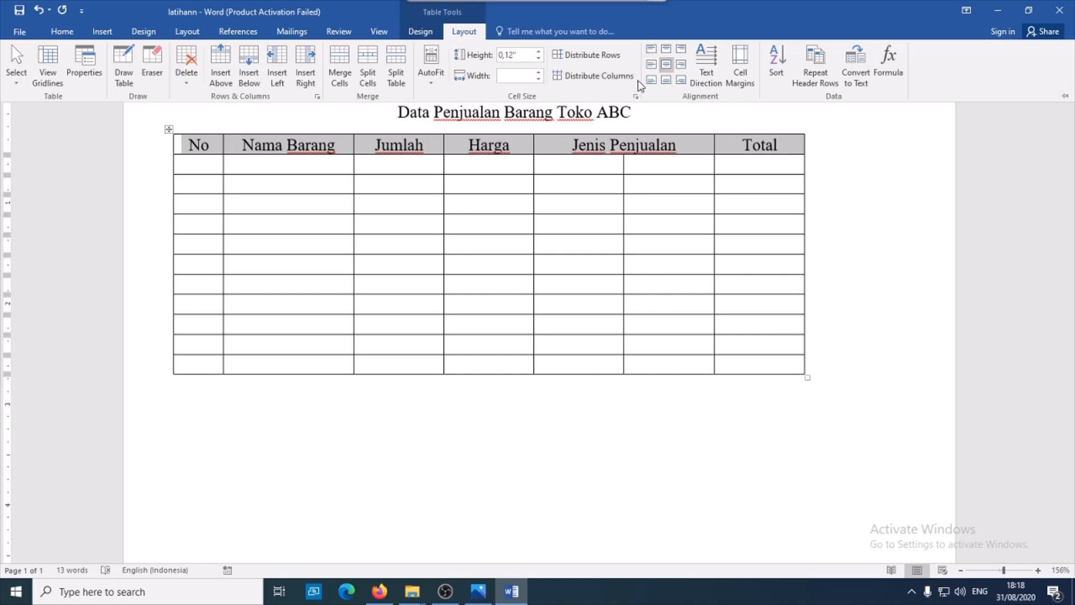
pyautogui.click(652, 65)
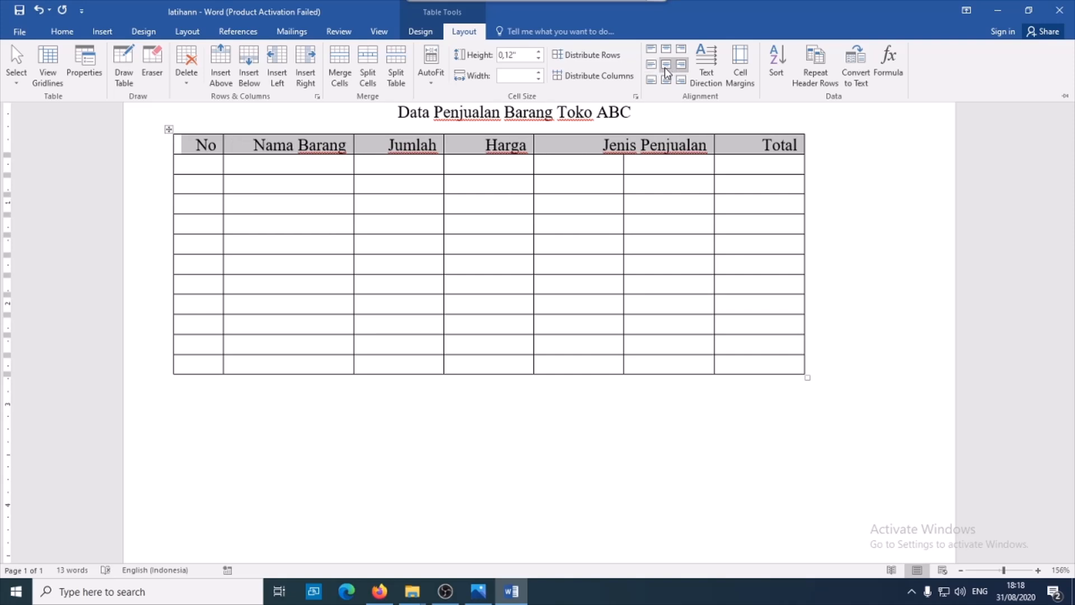
pyautogui.click(665, 66)
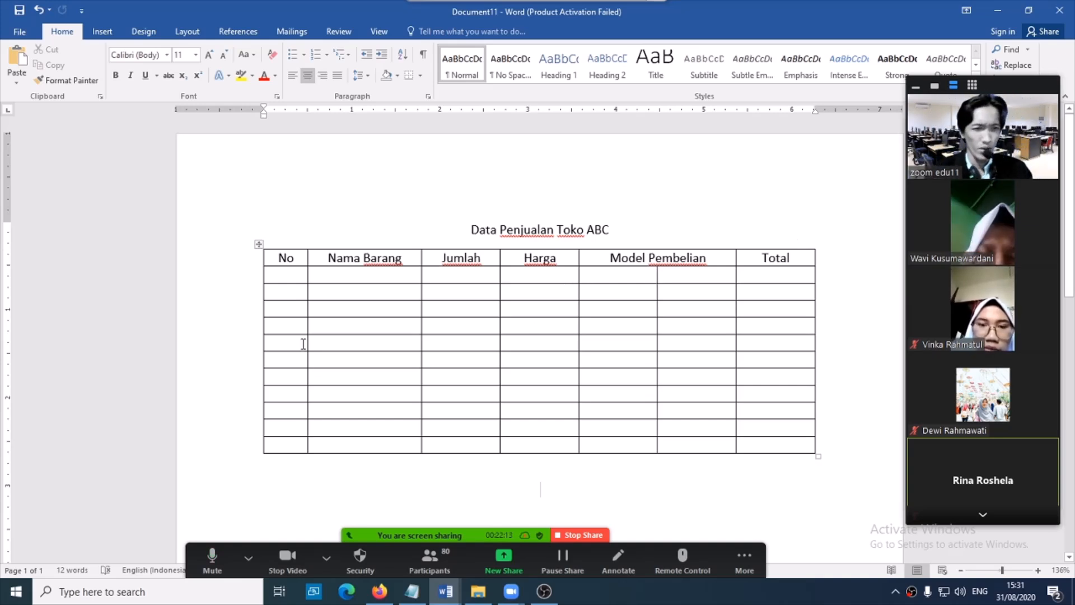
# Enter the subheadings Tunai and Kredit in the two cells below the Model Pembelian header.
pyautogui.click(617, 275)
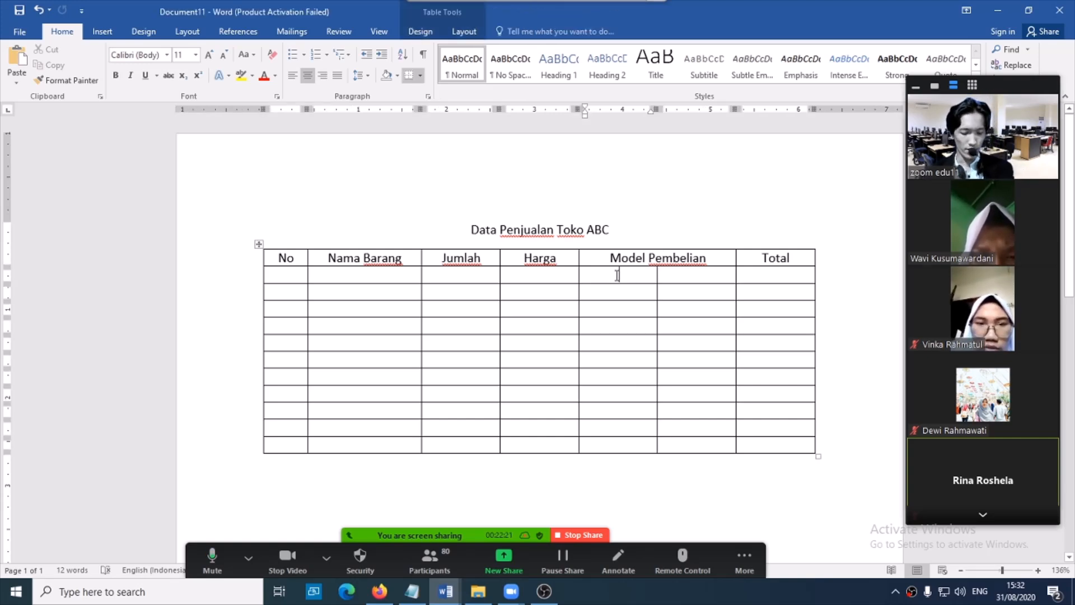
pyautogui.write('Tunai')
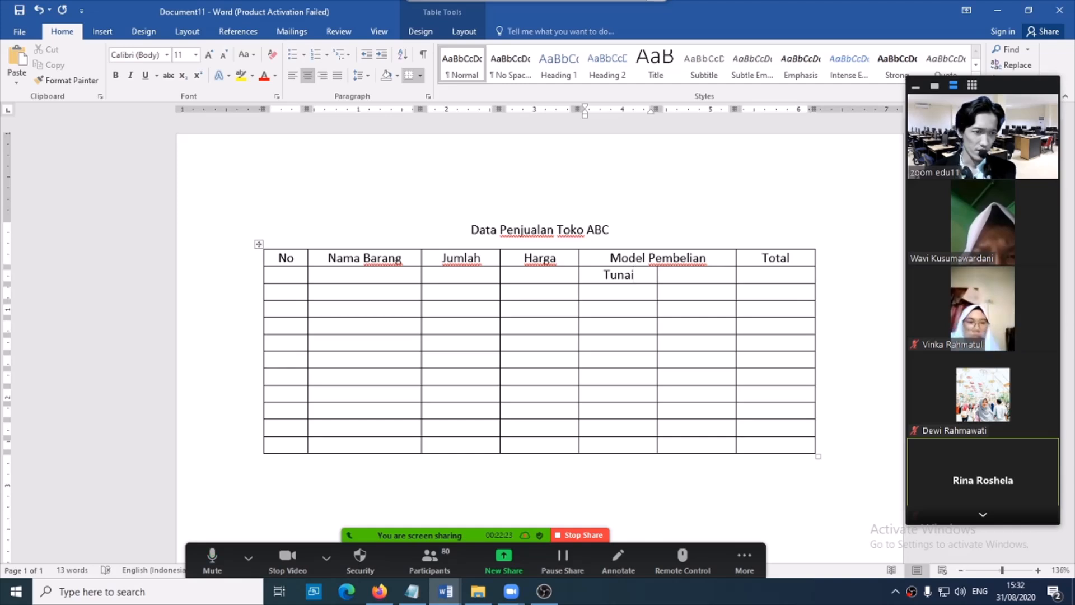
pyautogui.press('Tab')
pyautogui.write('Kredit')
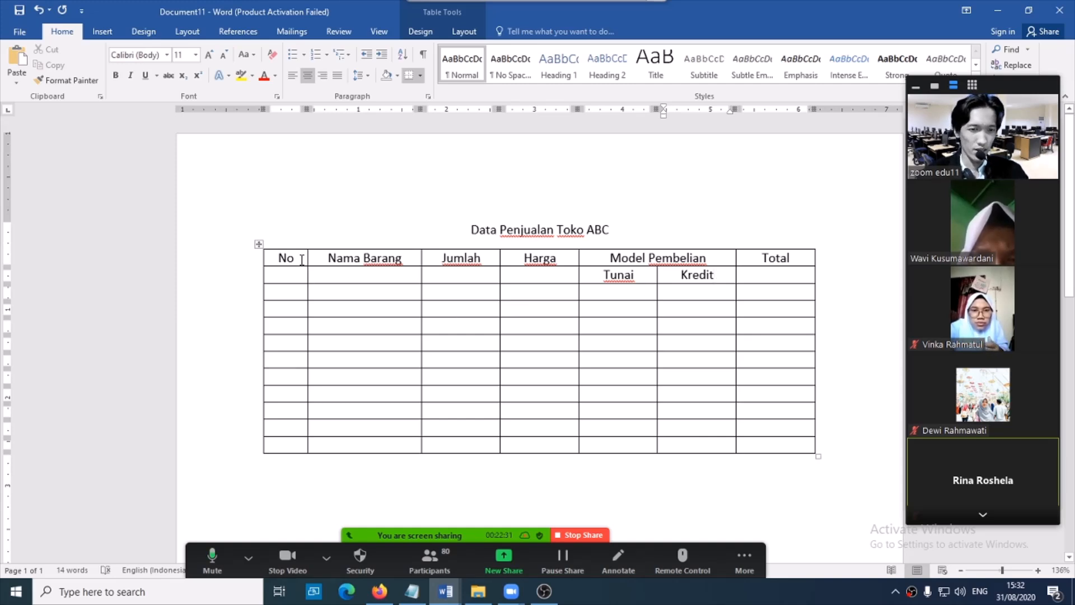
# Merge the No, Nama Barang and Jumlah header cells each with the empty cell directly below.
pyautogui.moveTo(295, 256); pyautogui.dragTo(292, 280)
pyautogui.rightClick(290, 278)
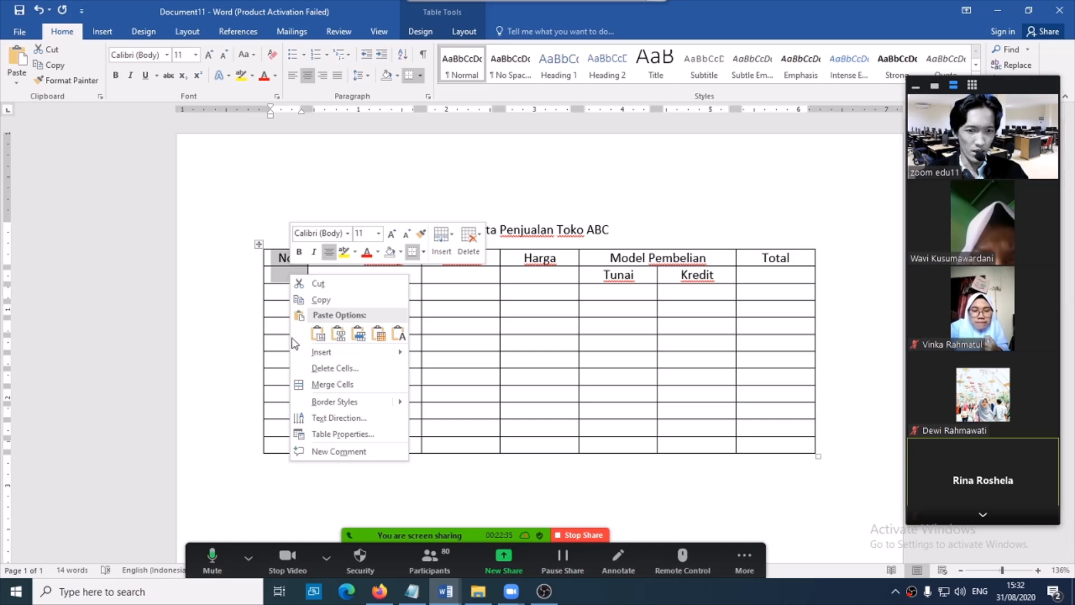
pyautogui.click(336, 385)
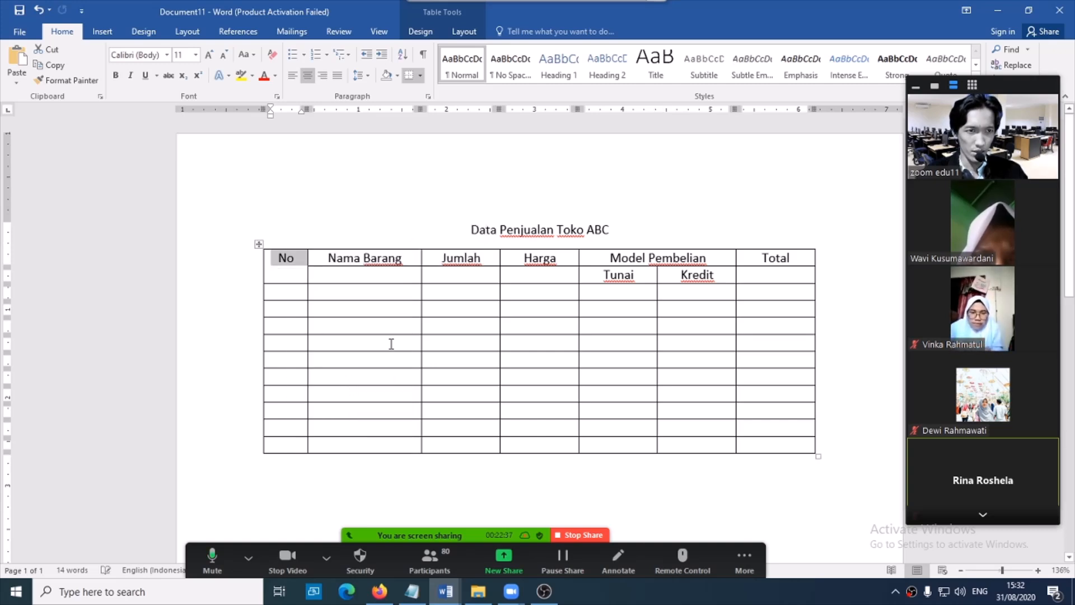
pyautogui.moveTo(335, 260); pyautogui.dragTo(342, 275)
pyautogui.rightClick(342, 274)
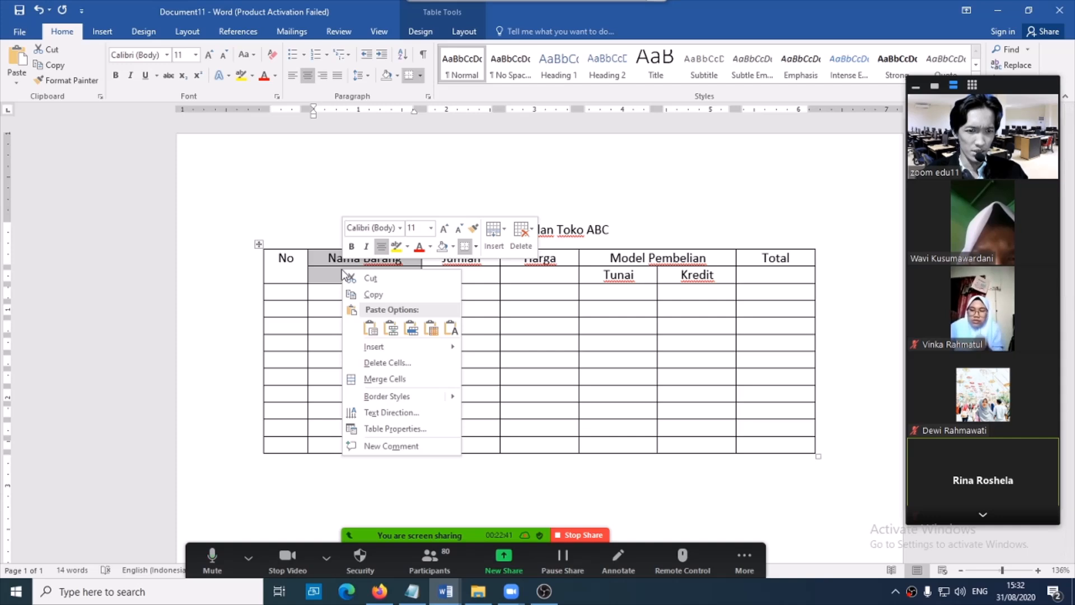
pyautogui.click(385, 375)
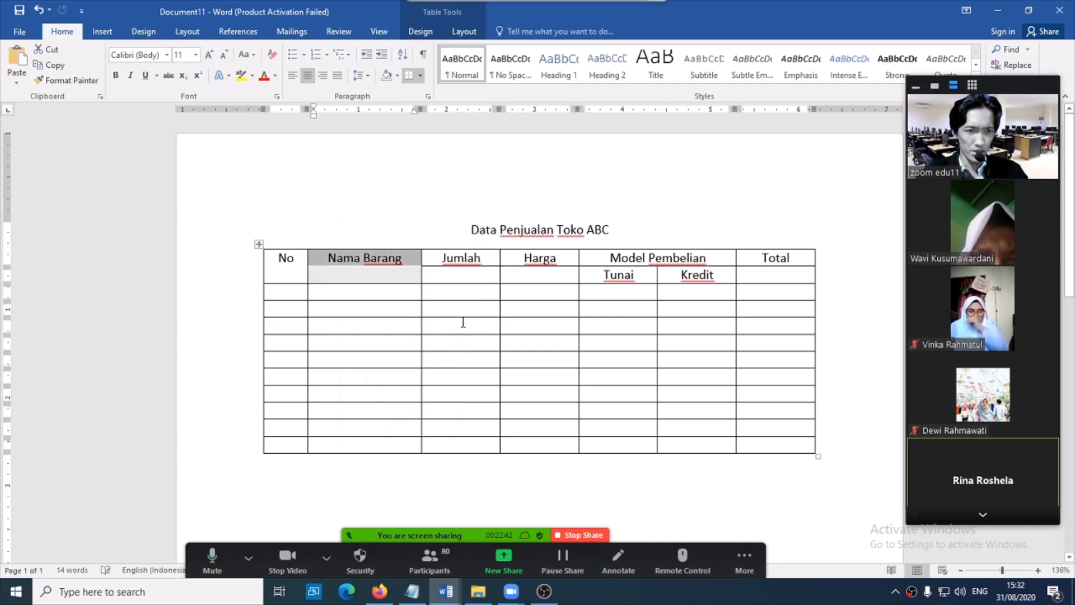
pyautogui.moveTo(448, 259); pyautogui.dragTo(448, 271)
pyautogui.rightClick(448, 271)
pyautogui.click(491, 379)
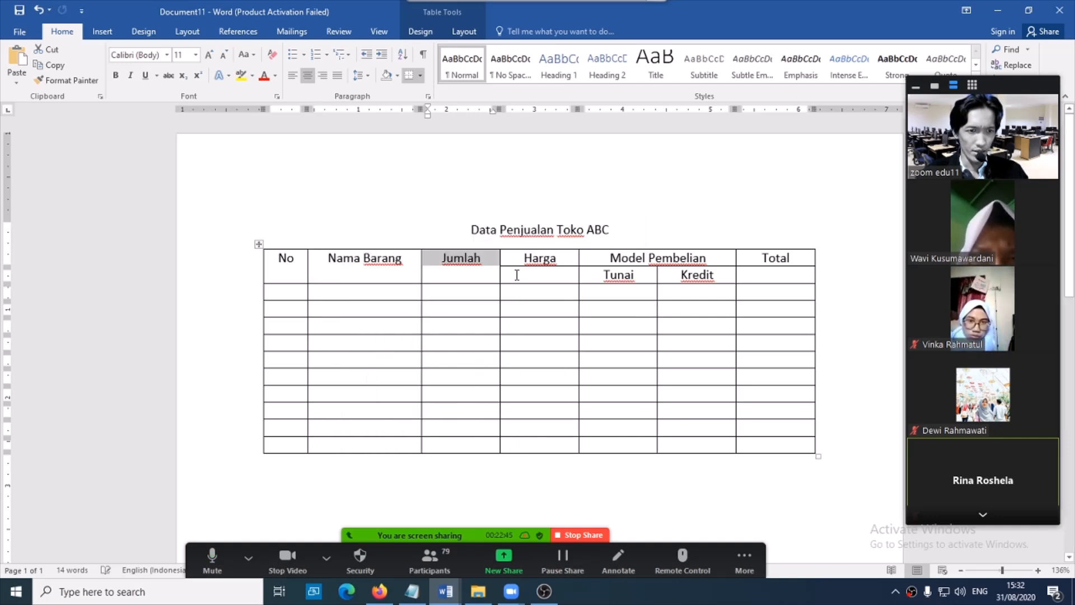
# Merge the Harga and Total header cells each with the empty cell directly below.
pyautogui.moveTo(520, 259); pyautogui.dragTo(526, 271)
pyautogui.rightClick(527, 271)
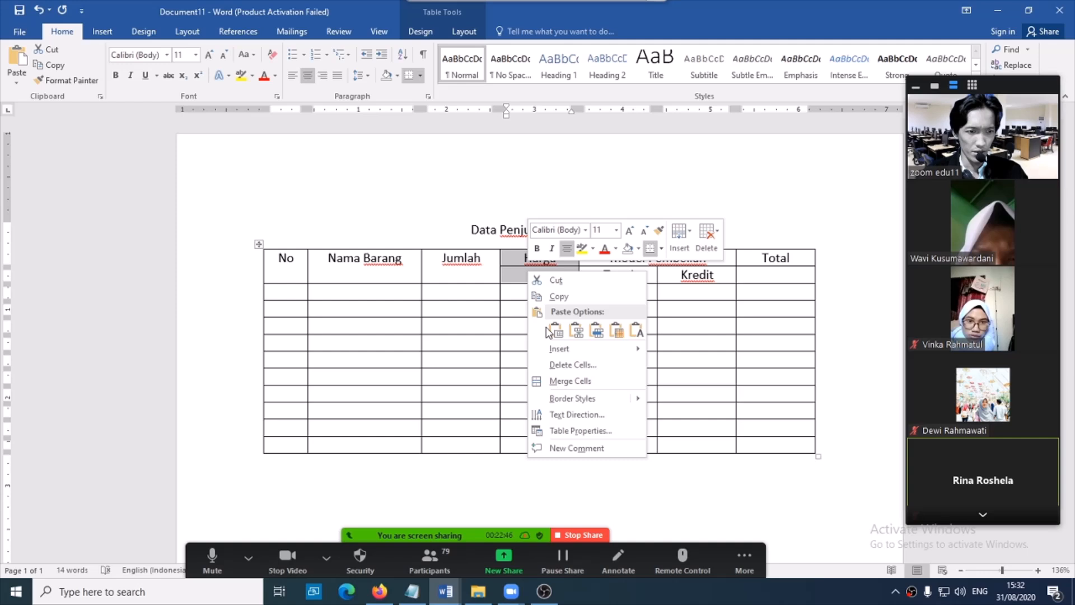
pyautogui.click(566, 375)
pyautogui.moveTo(749, 261); pyautogui.dragTo(754, 272)
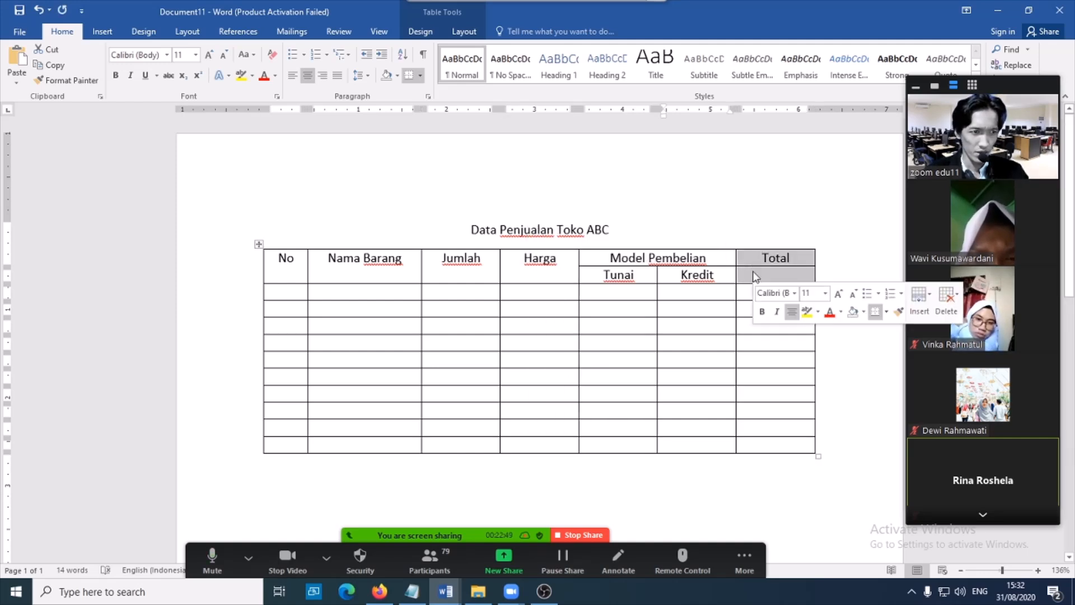
pyautogui.rightClick(754, 273)
pyautogui.click(797, 381)
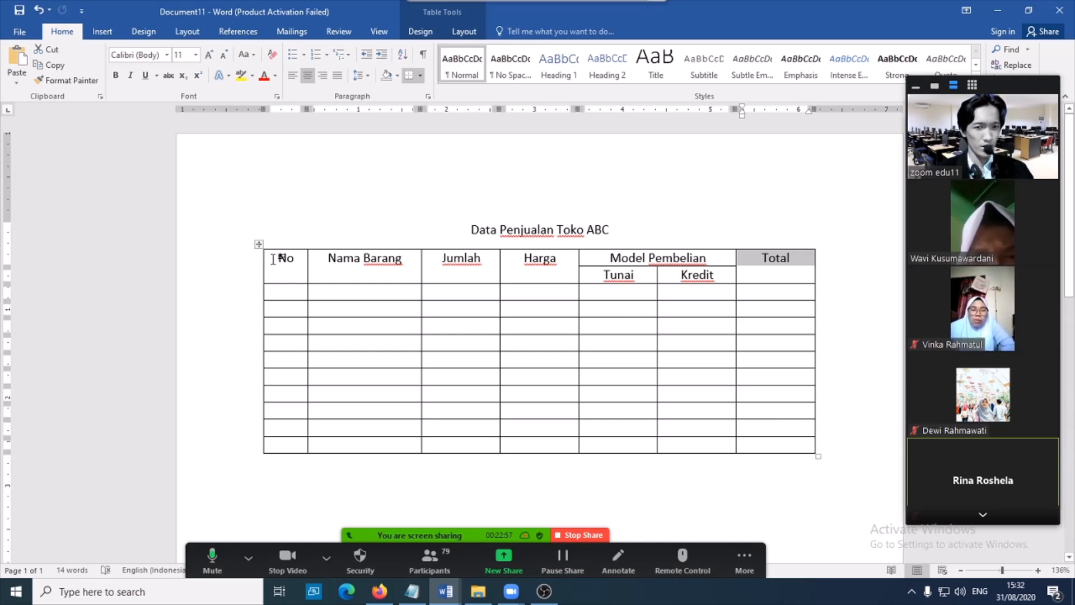
# Centre the text of the merged header cells both vertically and horizontally.
pyautogui.moveTo(278, 258); pyautogui.dragTo(754, 273)
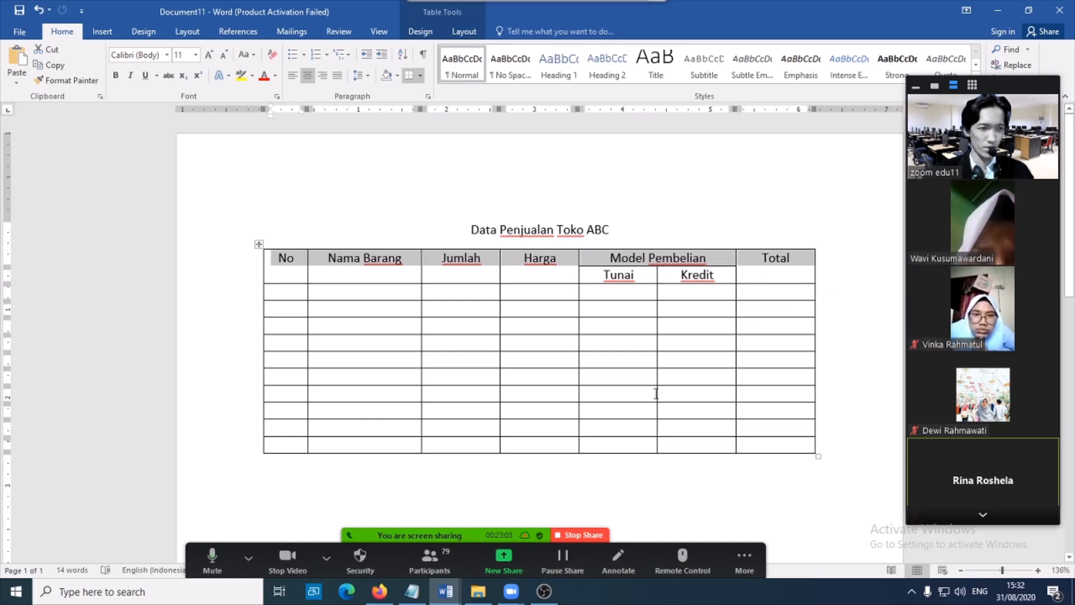
pyautogui.click(464, 33)
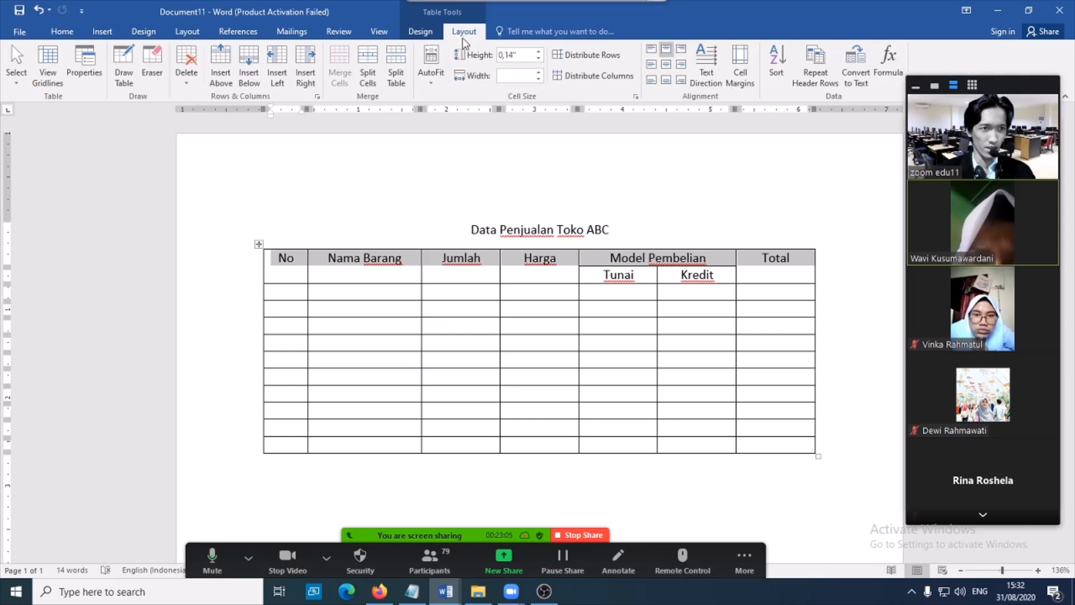
pyautogui.click(665, 64)
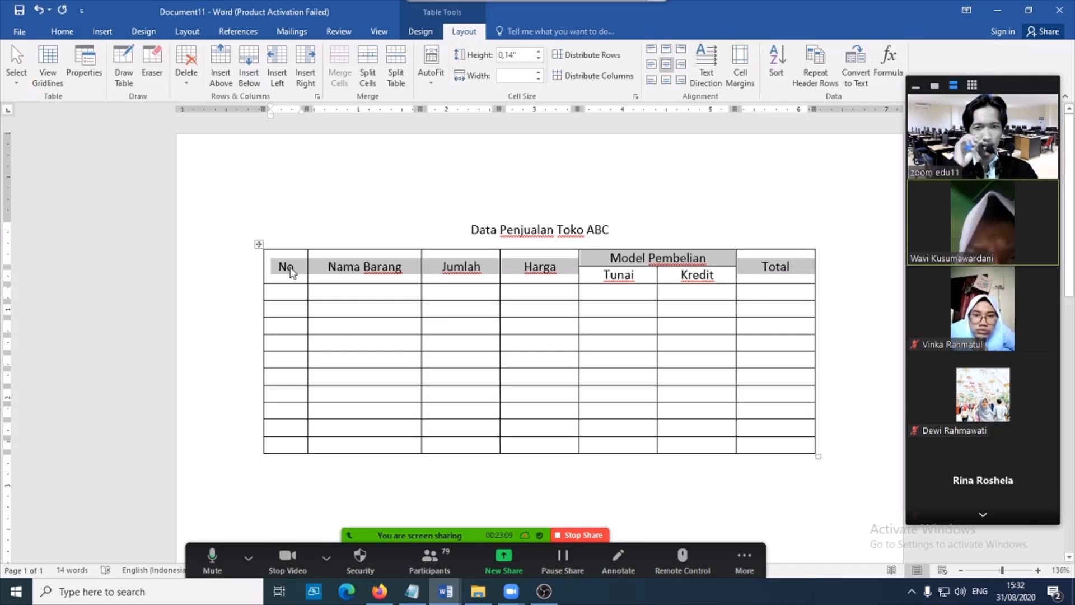
# Set the font of the whole table to Times New Roman, size 12.
pyautogui.click(259, 245)
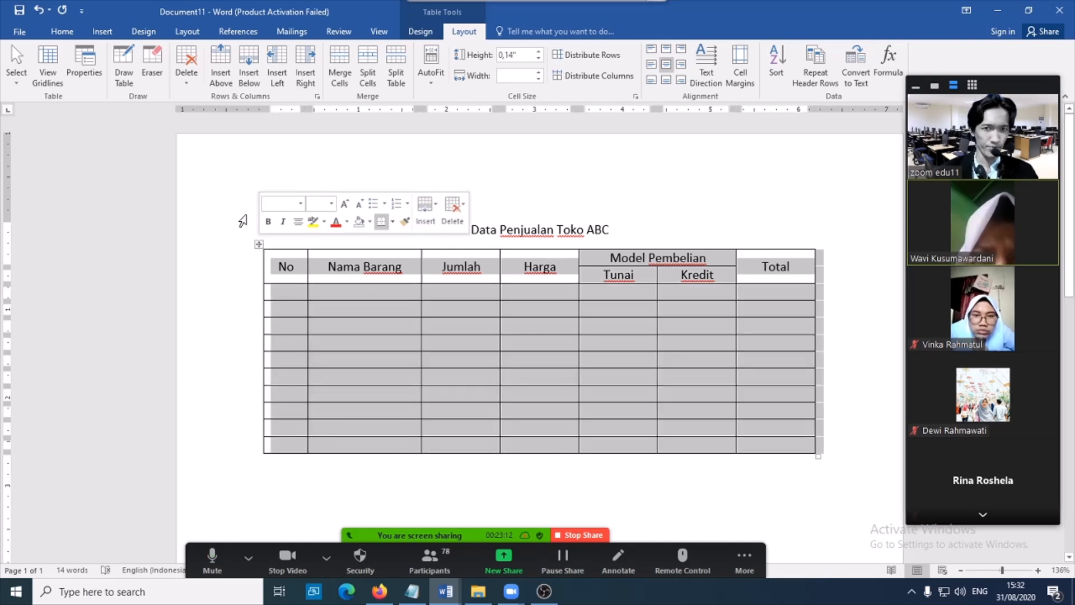
pyautogui.click(61, 31)
pyautogui.click(166, 58)
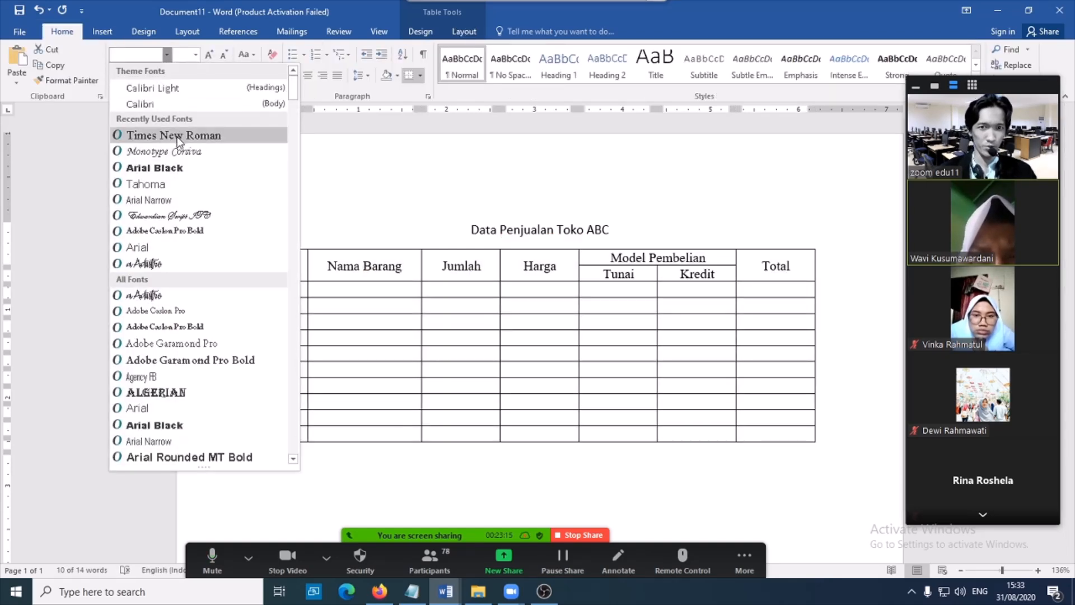
pyautogui.click(158, 136)
pyautogui.click(195, 54)
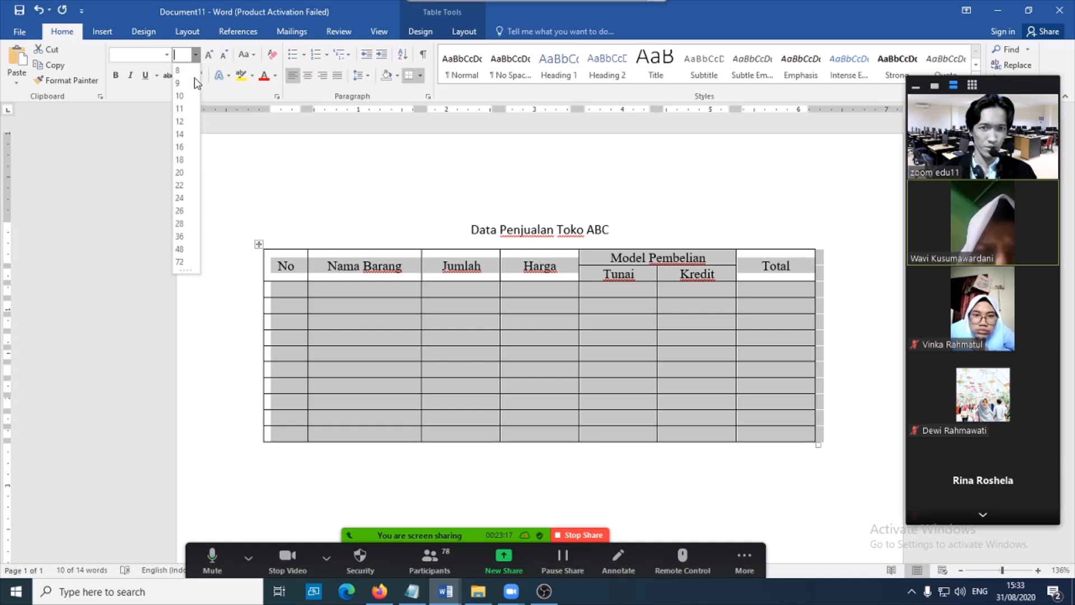
pyautogui.click(180, 121)
pyautogui.click(462, 380)
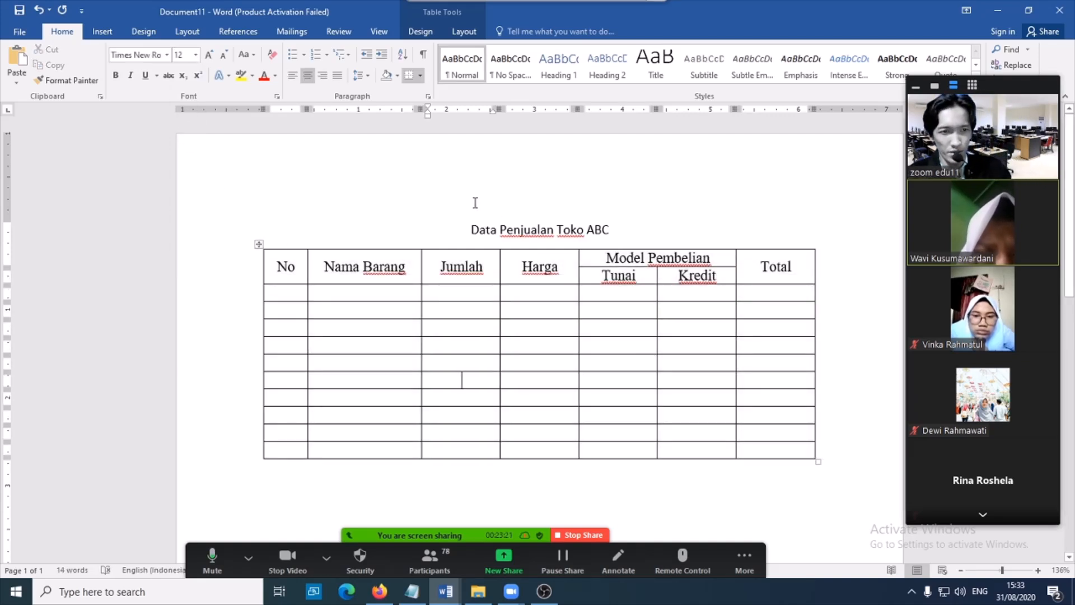
# Set the title "Data Penjualan Toko ABC" to Times New Roman, size 12.
pyautogui.moveTo(473, 229); pyautogui.dragTo(617, 230)
pyautogui.click(168, 56)
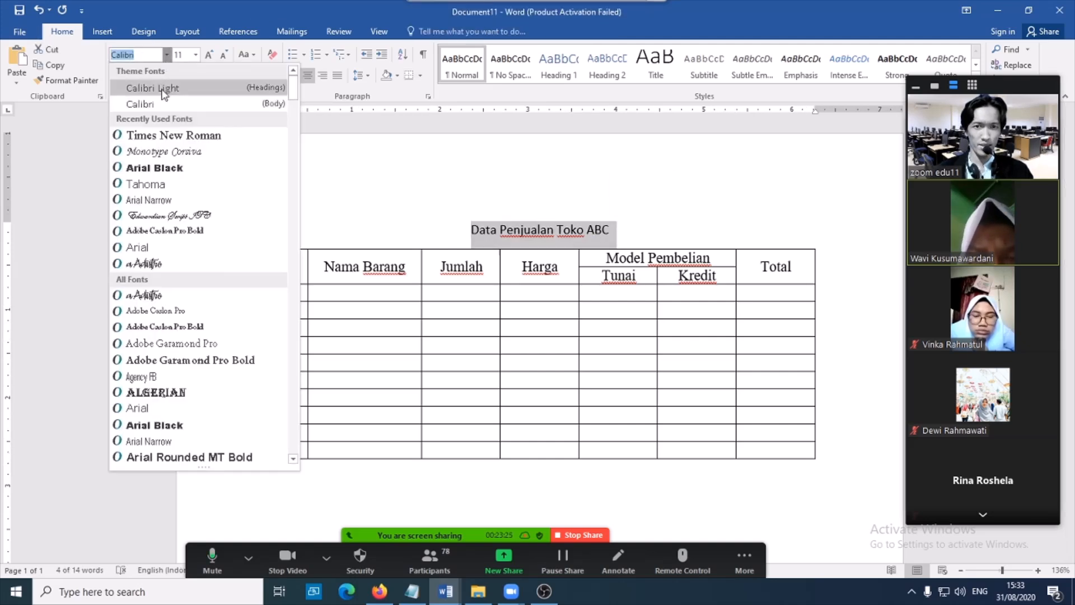
pyautogui.click(168, 136)
pyautogui.click(196, 55)
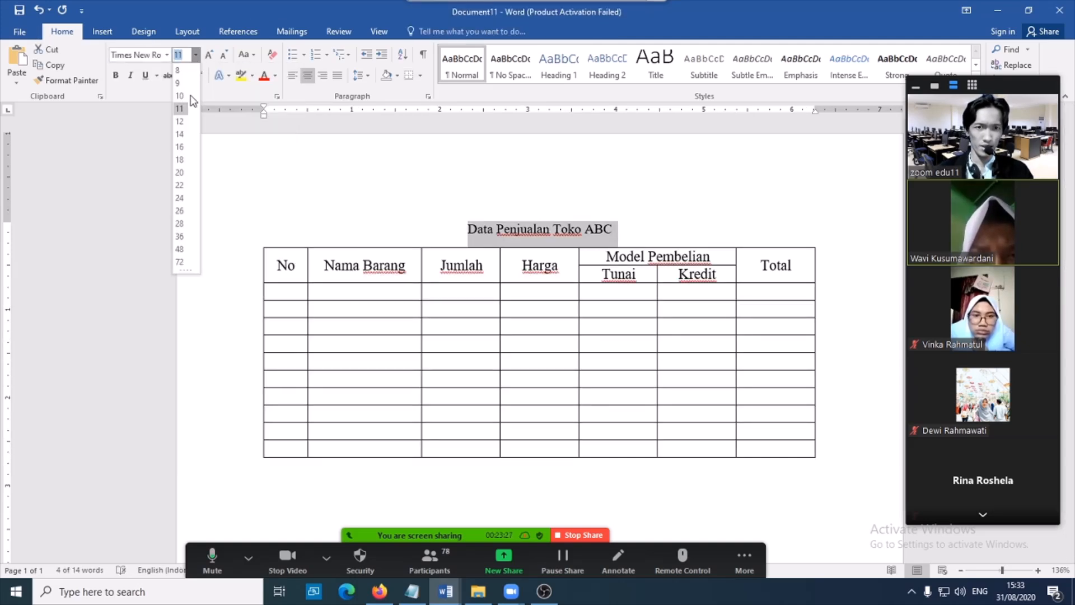
pyautogui.click(180, 121)
# Fill the first data row with number 1 and the item name Monitor.
pyautogui.click(293, 317)
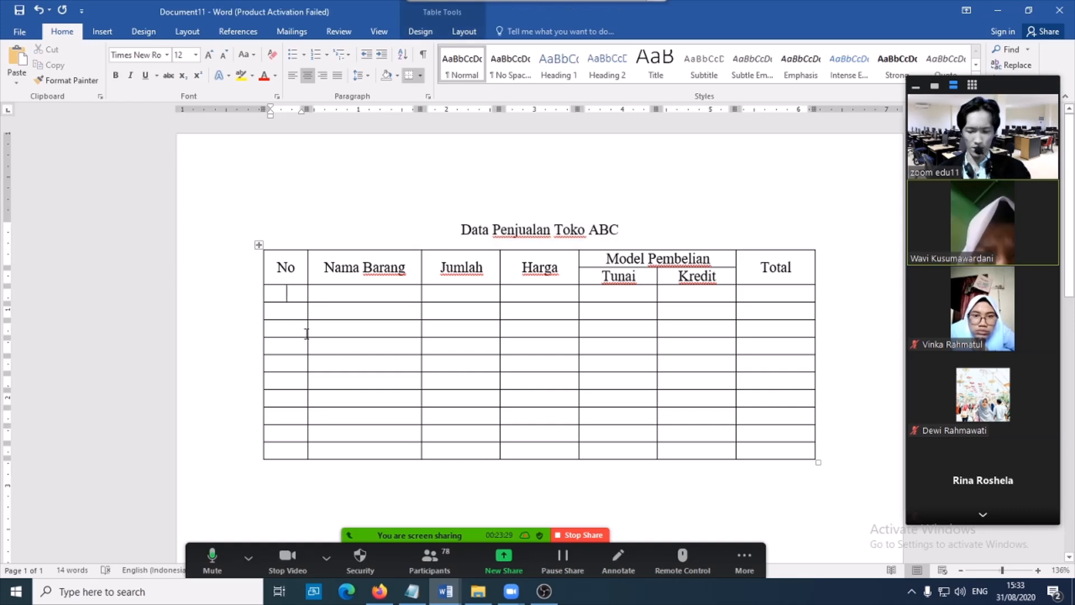
pyautogui.write('1')
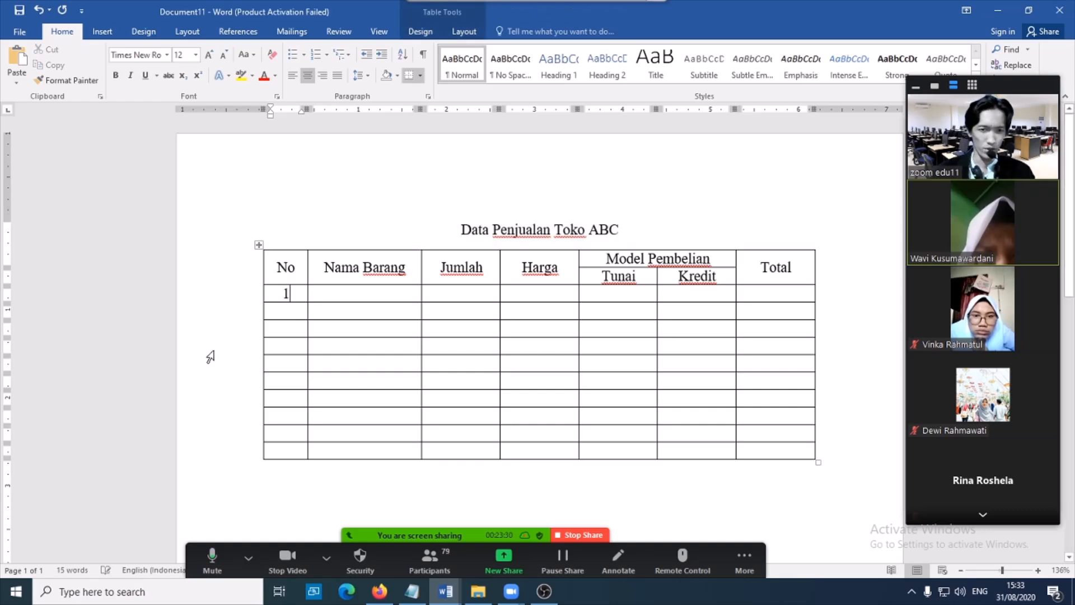
pyautogui.click(336, 293)
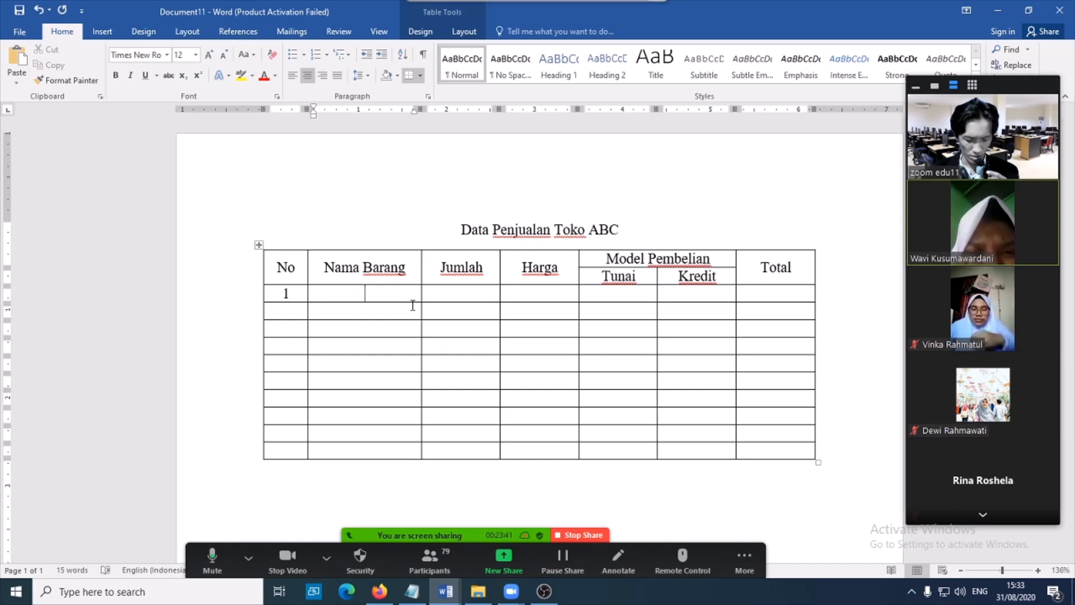
pyautogui.write('M')
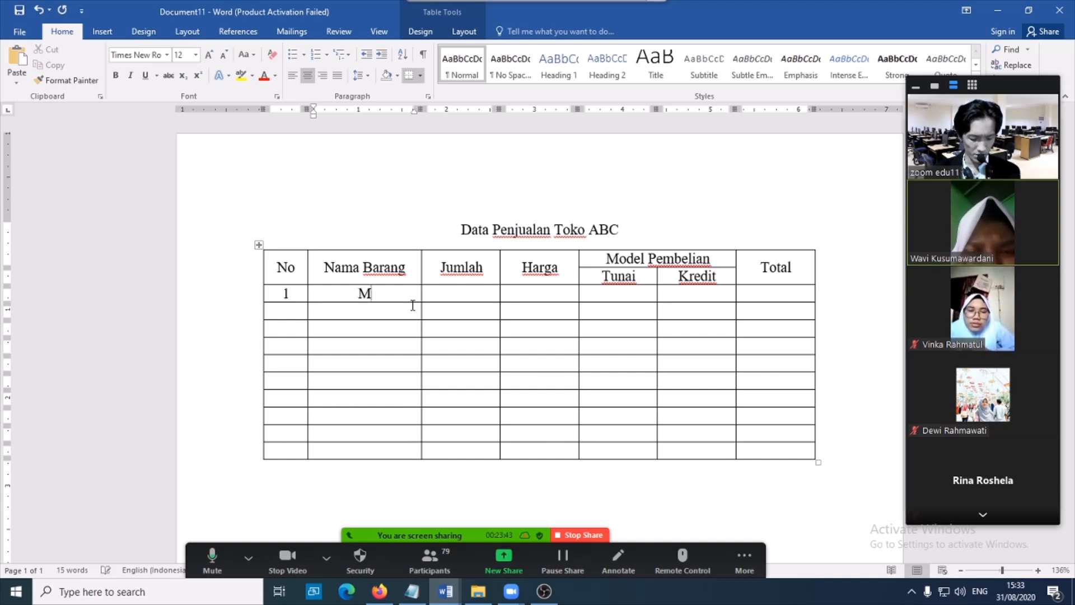
pyautogui.write('oni')
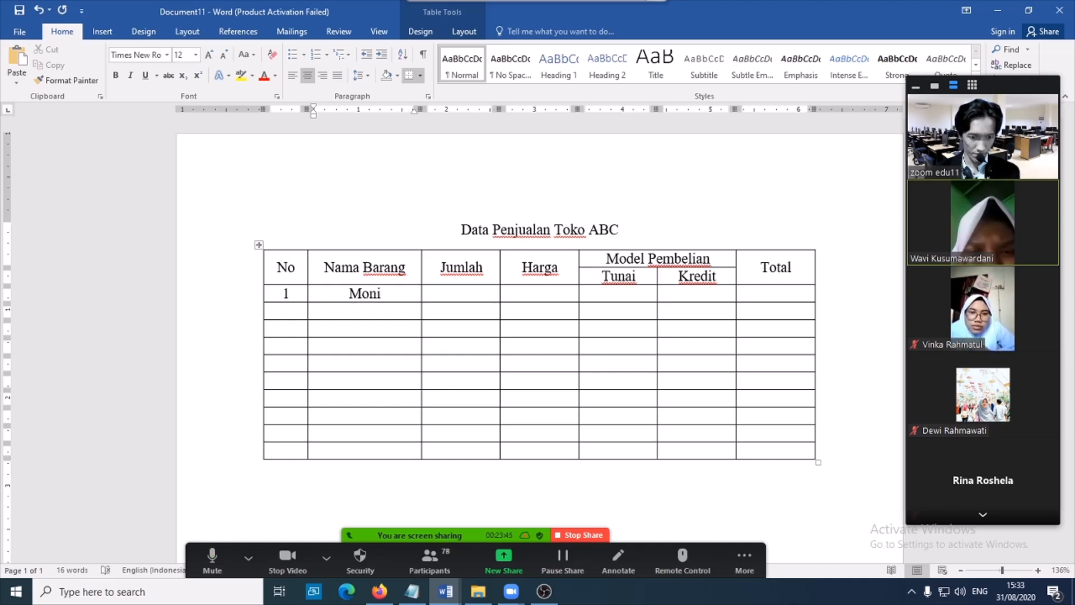
pyautogui.write('tor')
# Fill the second data row with number 2 and the item name Keyboard.
pyautogui.press('Down')
pyautogui.press('Left')
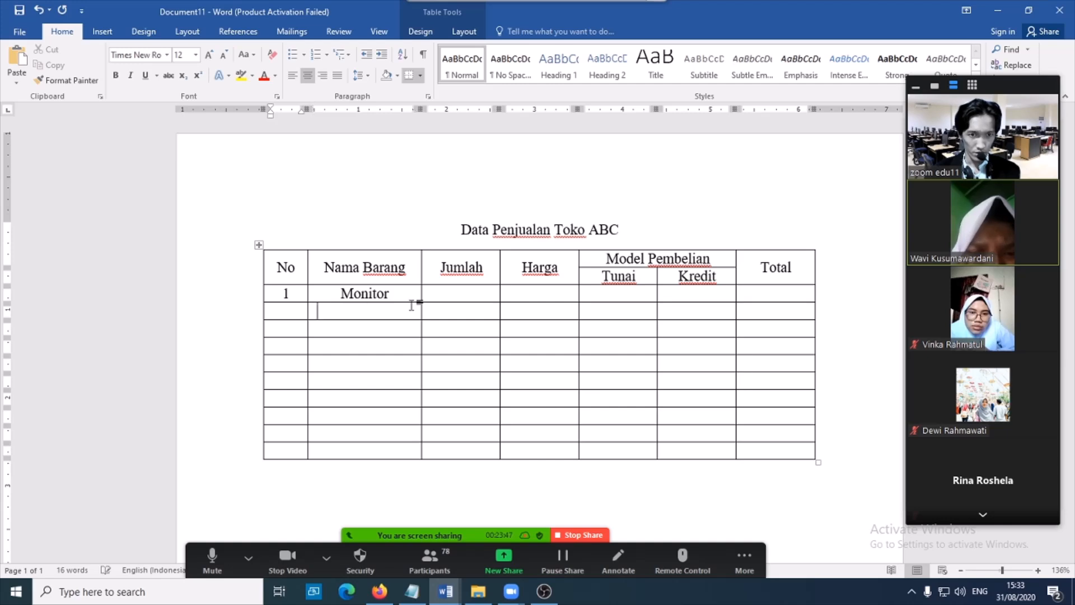
pyautogui.press('Left')
pyautogui.press('Right')
pyautogui.write('2')
pyautogui.press('Tab')
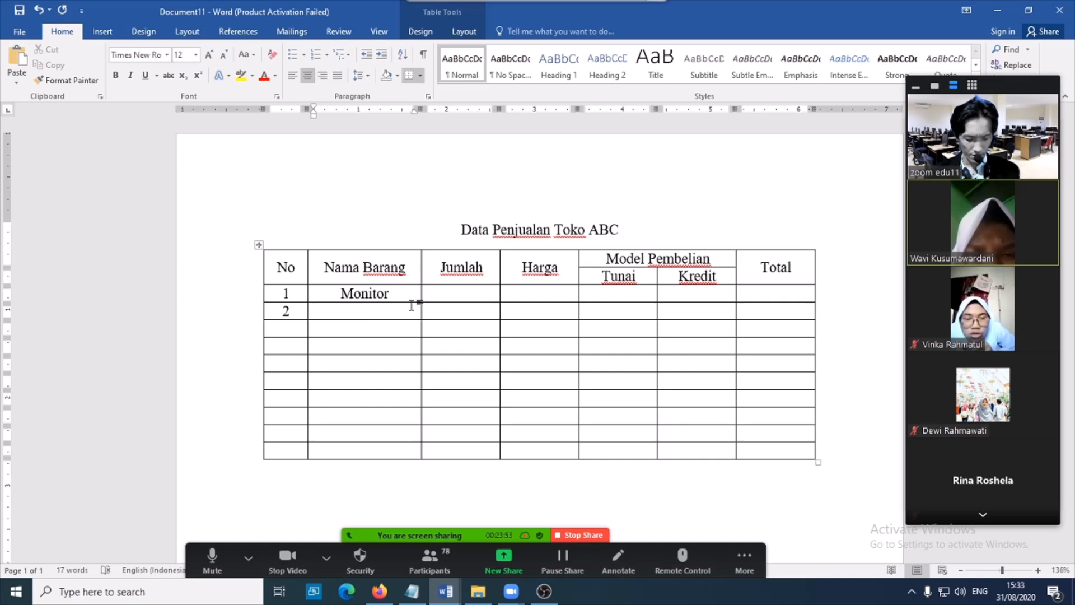
pyautogui.write('Keyboard')
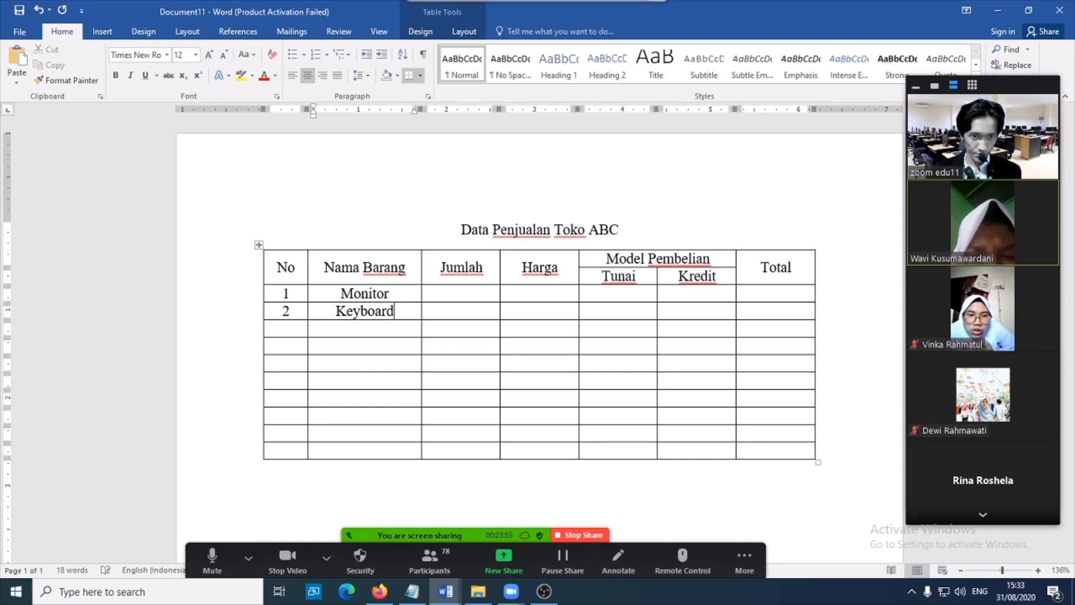
# Enter the numbers 3, 4 and 5 in the next three rows of the No column.
pyautogui.press('Down')
pyautogui.press('Left')
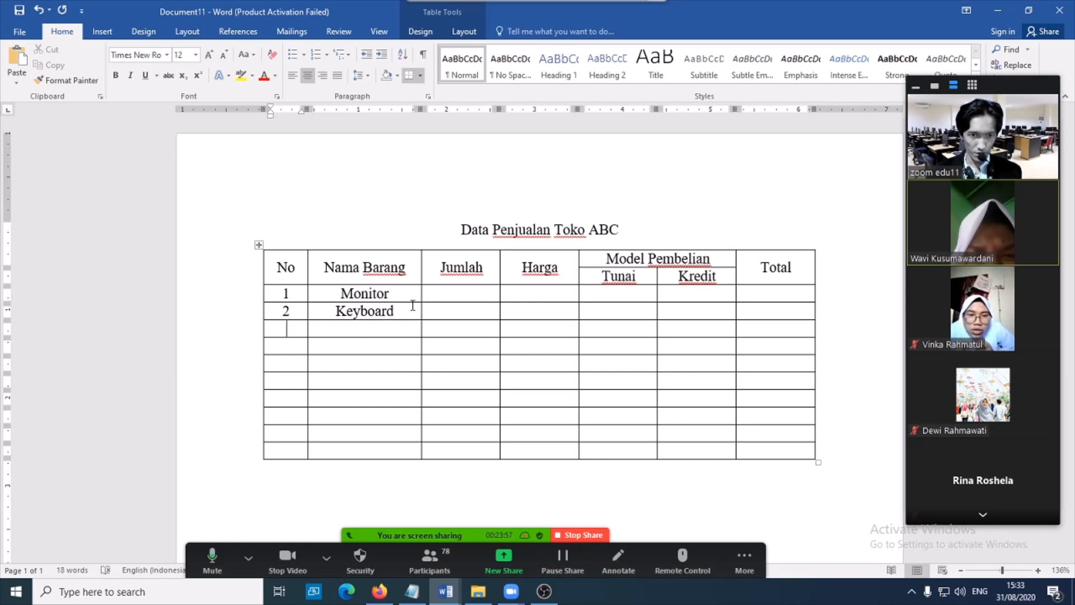
pyautogui.write('3')
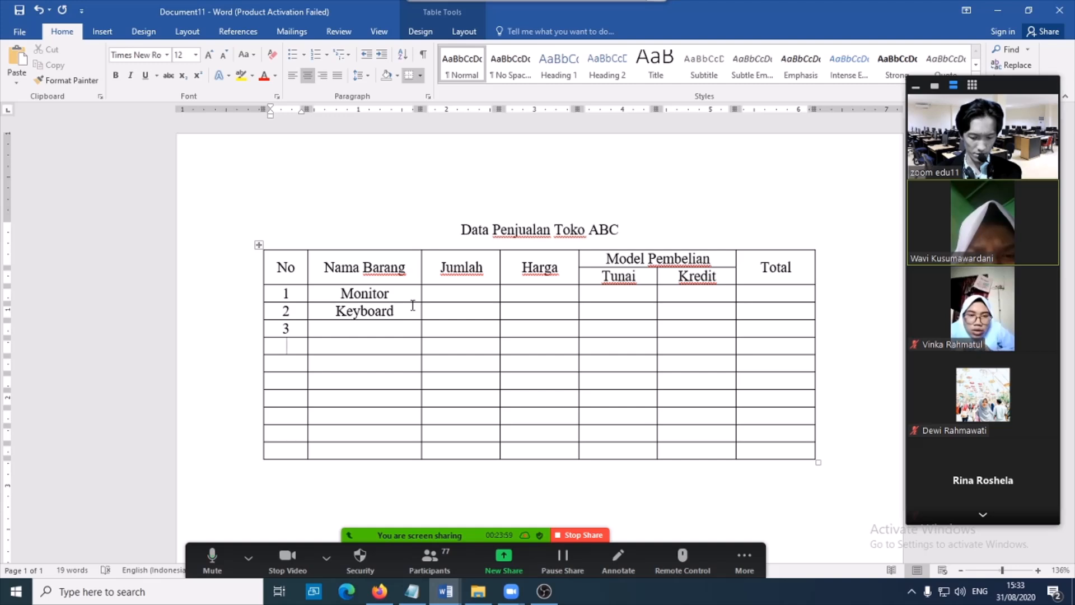
pyautogui.write('4')
pyautogui.press('Down')
pyautogui.write('5')
# Fill the Nama Barang column for rows 3, 4 and 5 with Mouse, Printer and PC.
pyautogui.press('Right')
pyautogui.press('Up')
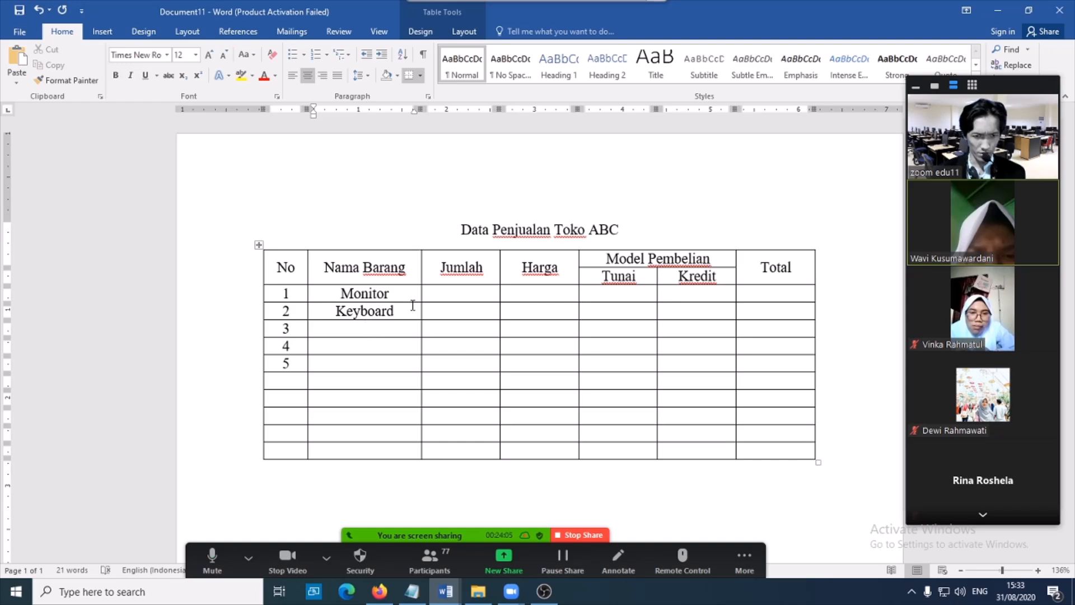
pyautogui.write('Mouse')
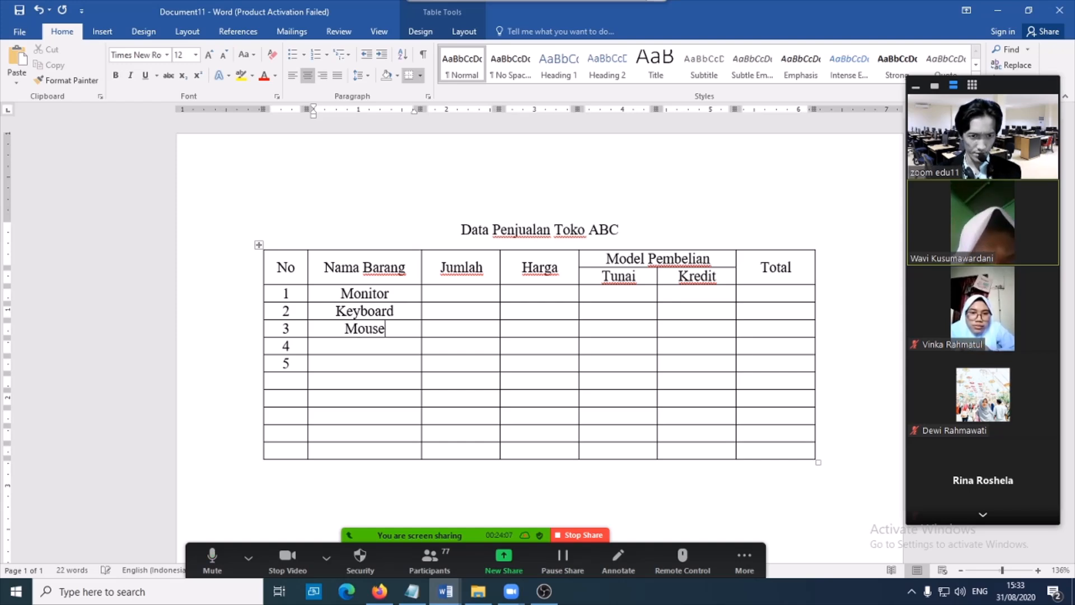
pyautogui.press('Down')
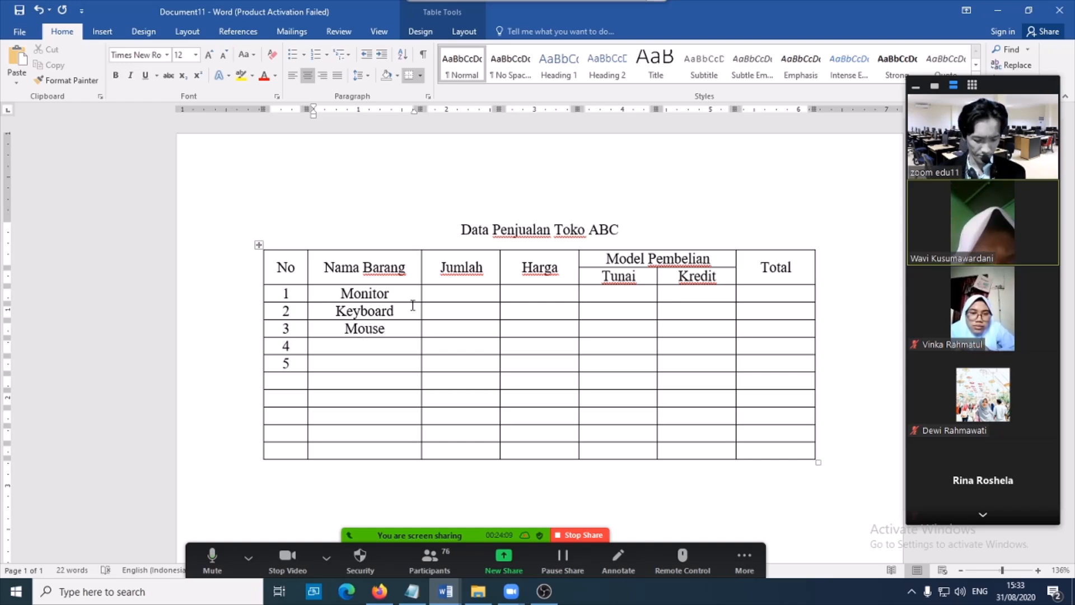
pyautogui.write('Printer')
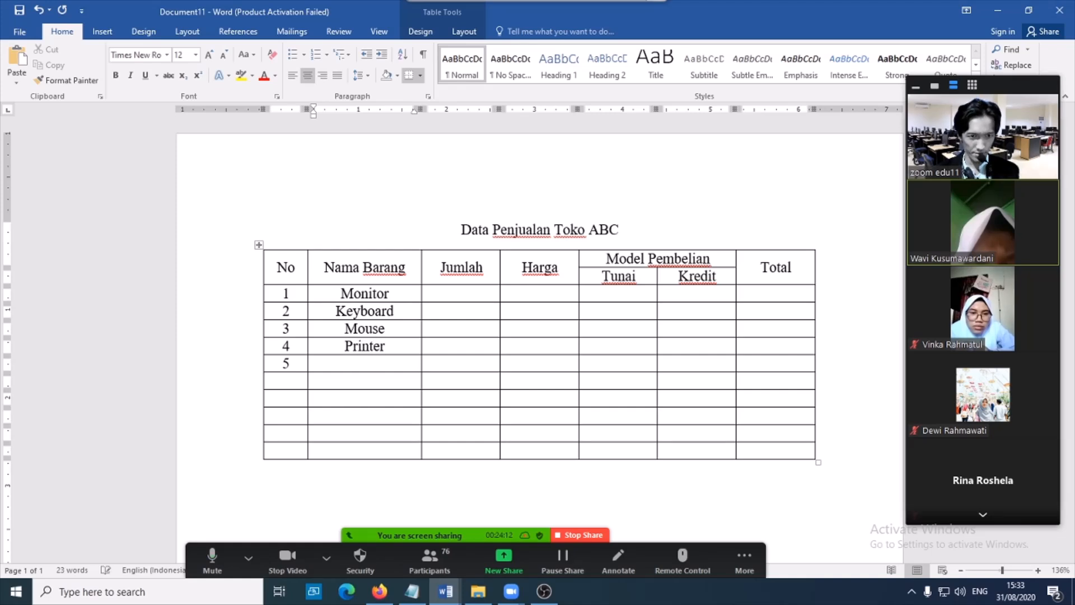
pyautogui.press('Down')
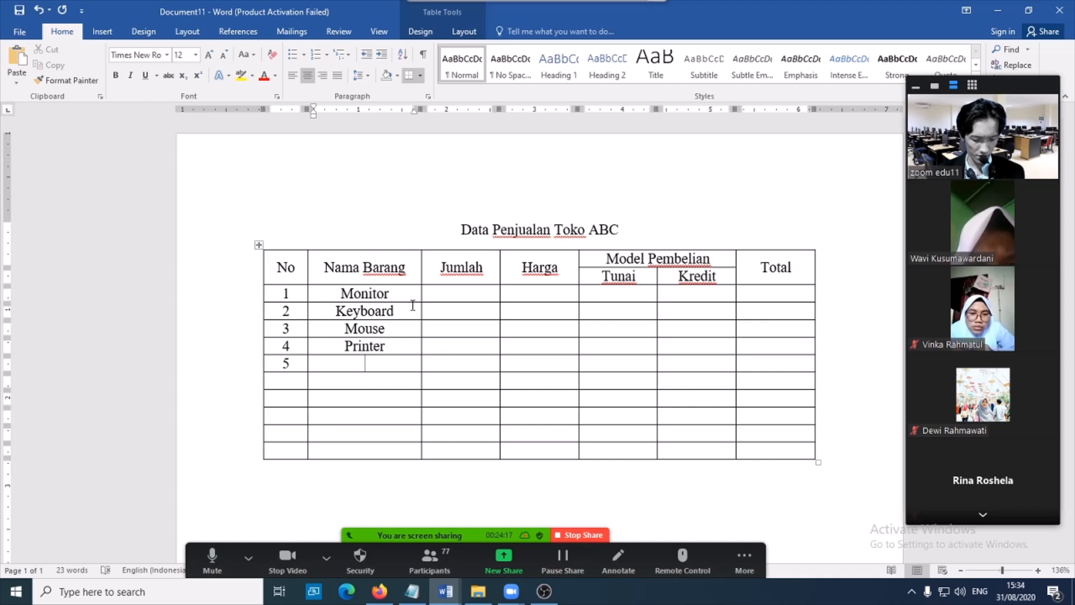
pyautogui.write('P')
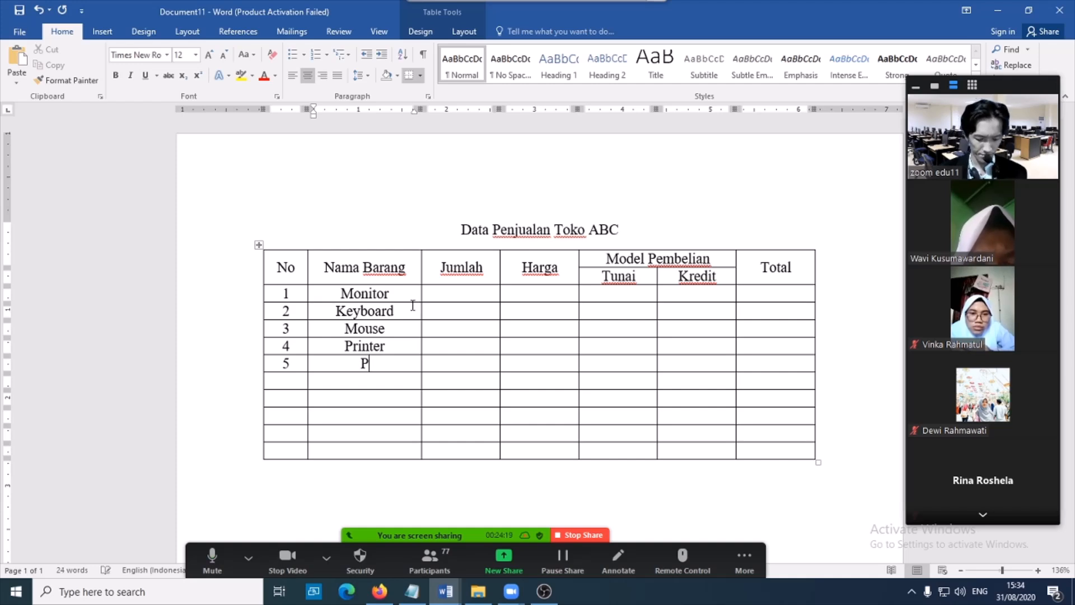
pyautogui.write('C')
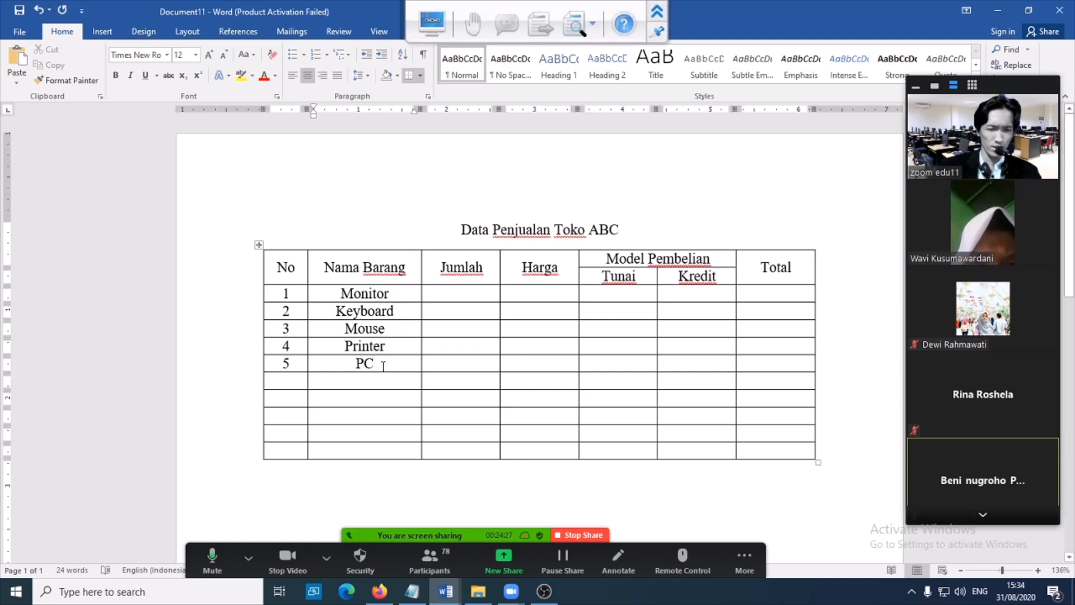
# Align the five item names from Monitor to PC to the centre left of their cells.
pyautogui.moveTo(341, 291); pyautogui.dragTo(377, 363)
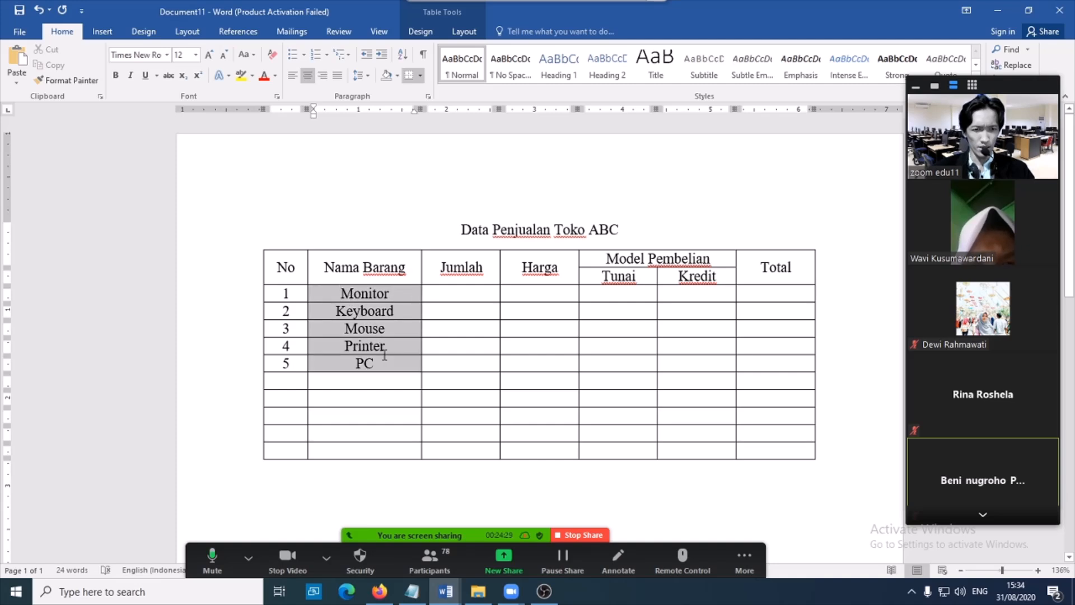
pyautogui.click(464, 31)
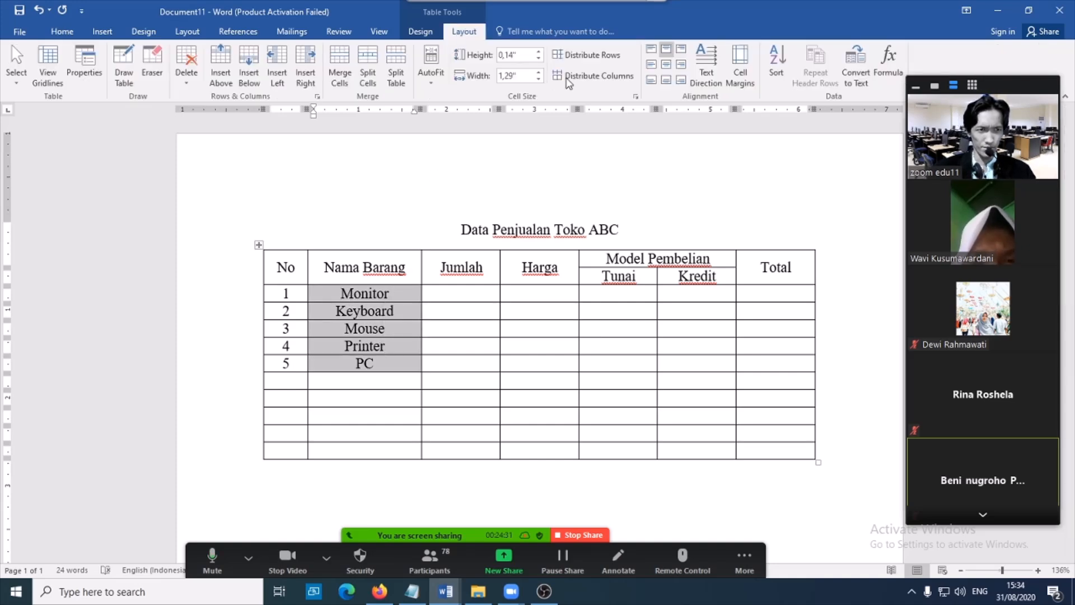
pyautogui.click(651, 64)
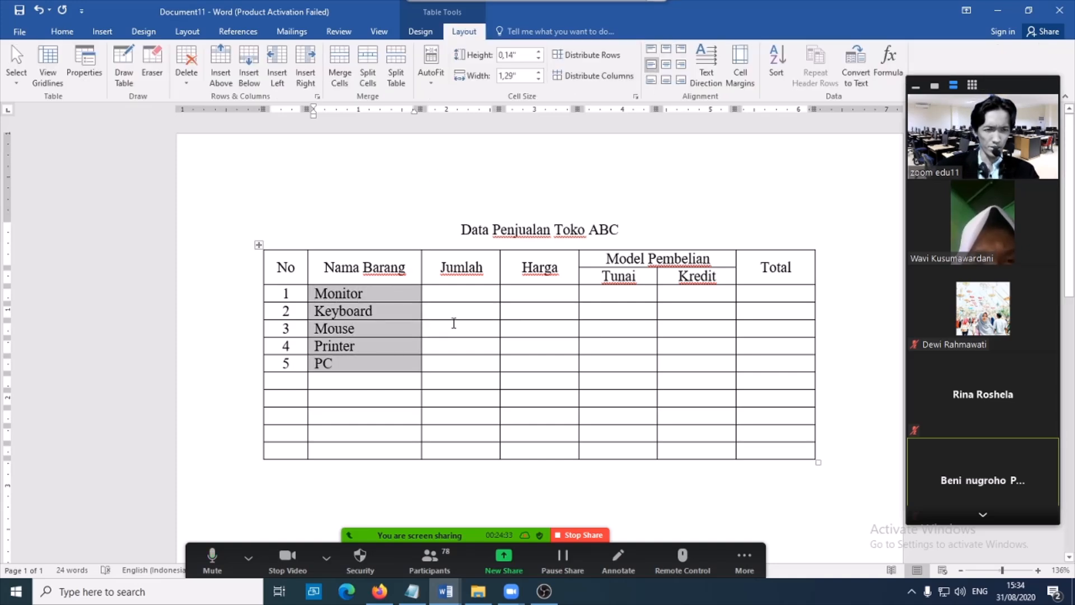
# Enter the Jumlah quantities 5, 6, 12, 5 and 5 for Monitor, Keyboard, Mouse, Printer and PC.
pyautogui.click(474, 294)
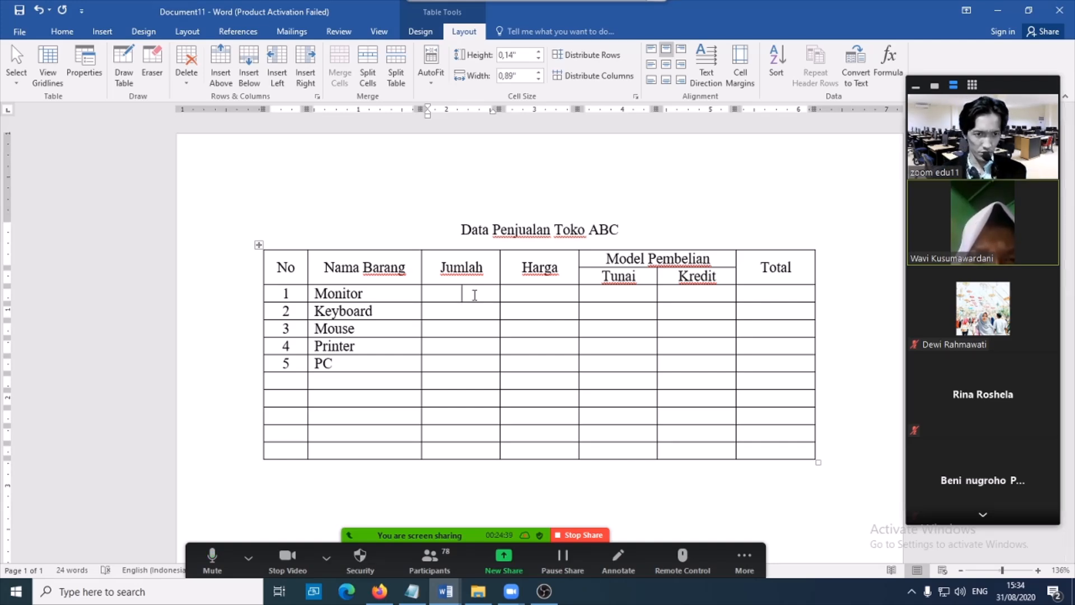
pyautogui.write('5')
pyautogui.press('Down')
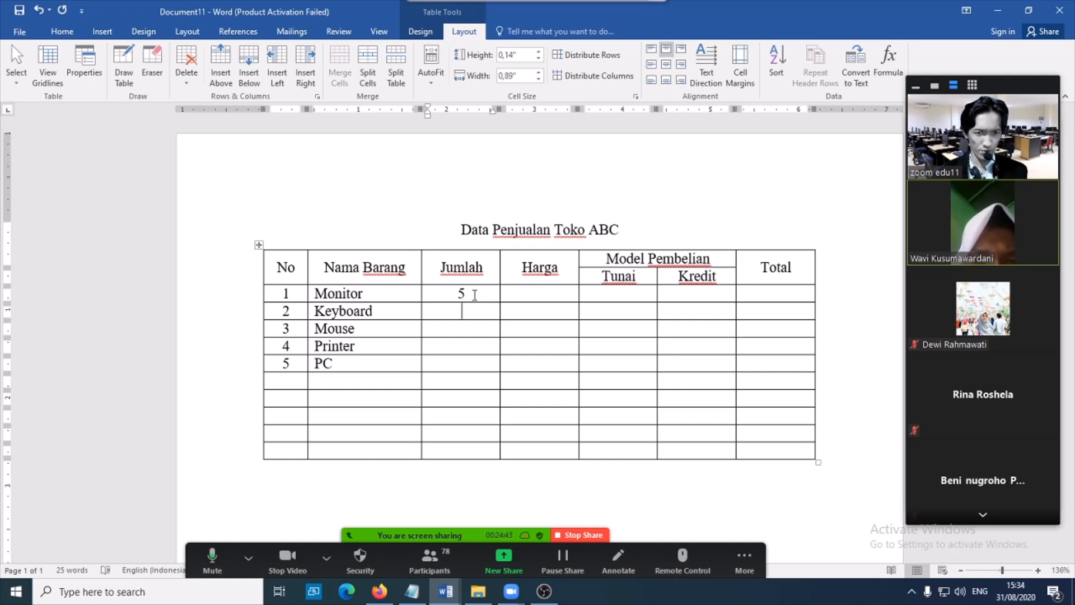
pyautogui.write('6')
pyautogui.press('Down')
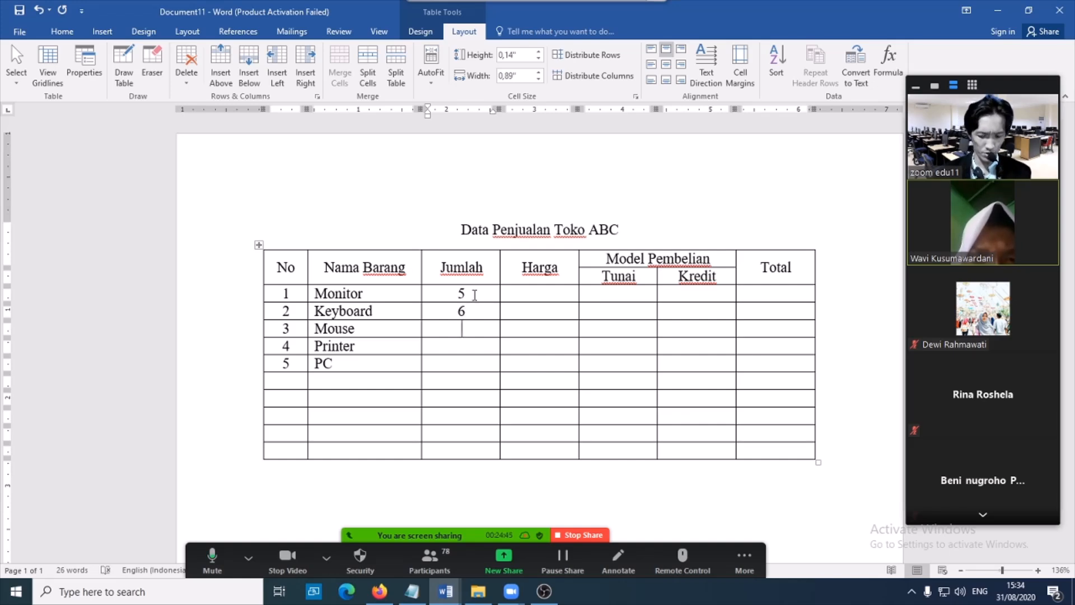
pyautogui.write('12')
pyautogui.press('Down')
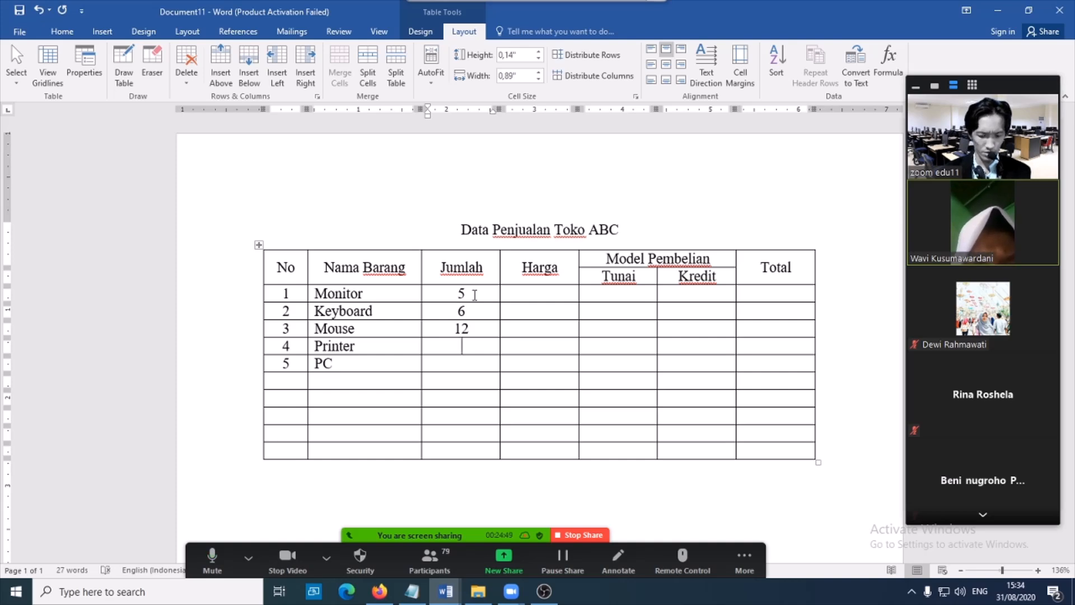
pyautogui.write('5')
pyautogui.press('Down')
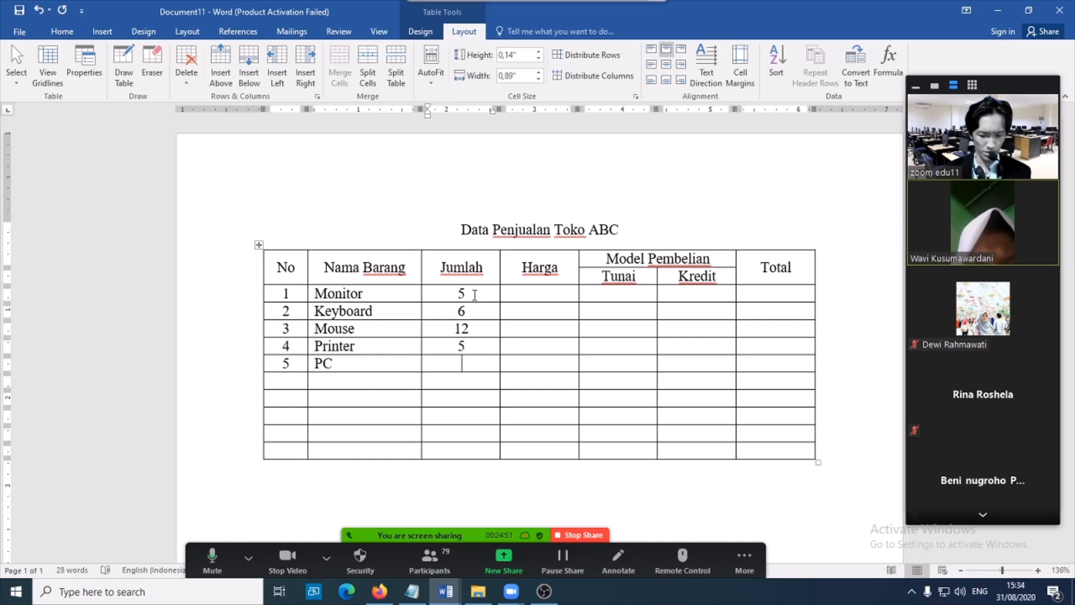
pyautogui.write('5')
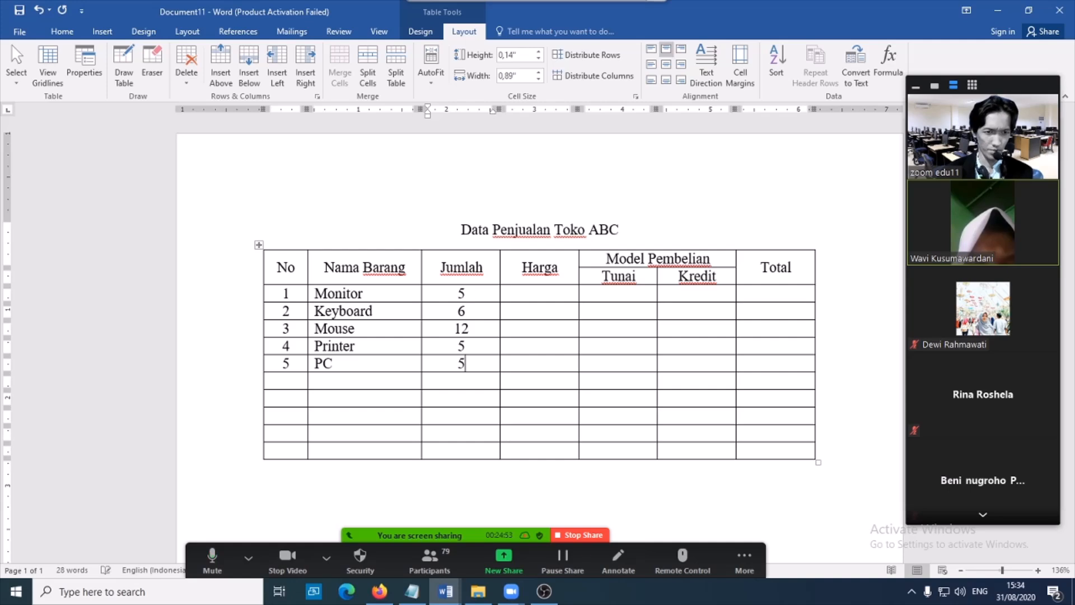
# Enter 800000 as the Harga value for Monitor.
pyautogui.press('Tab')
pyautogui.press('Up')
pyautogui.press('Up')
pyautogui.press('Up')
pyautogui.press('Up')
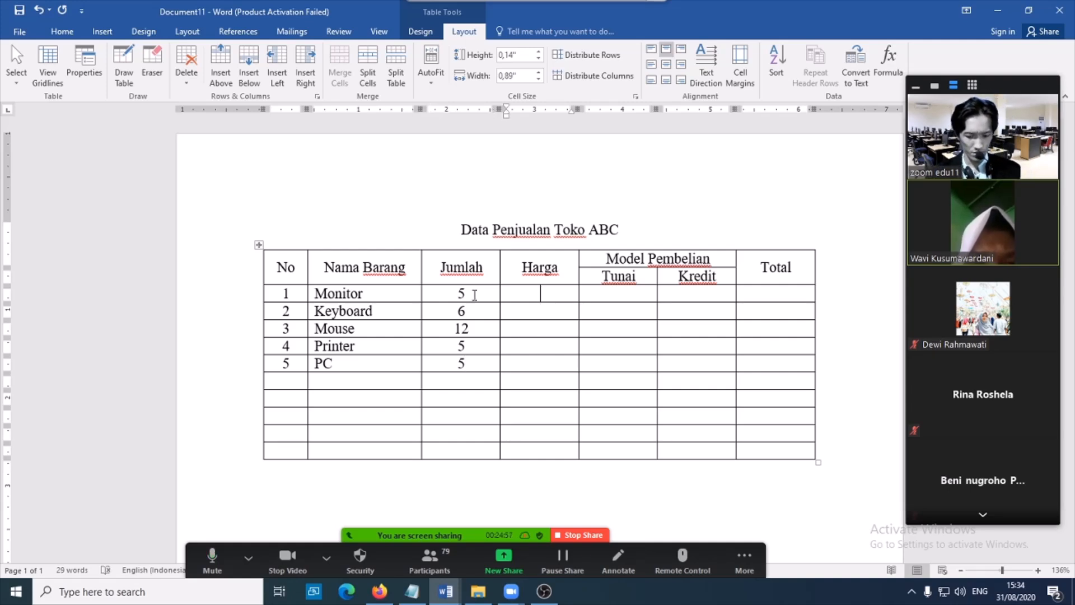
pyautogui.write('100')
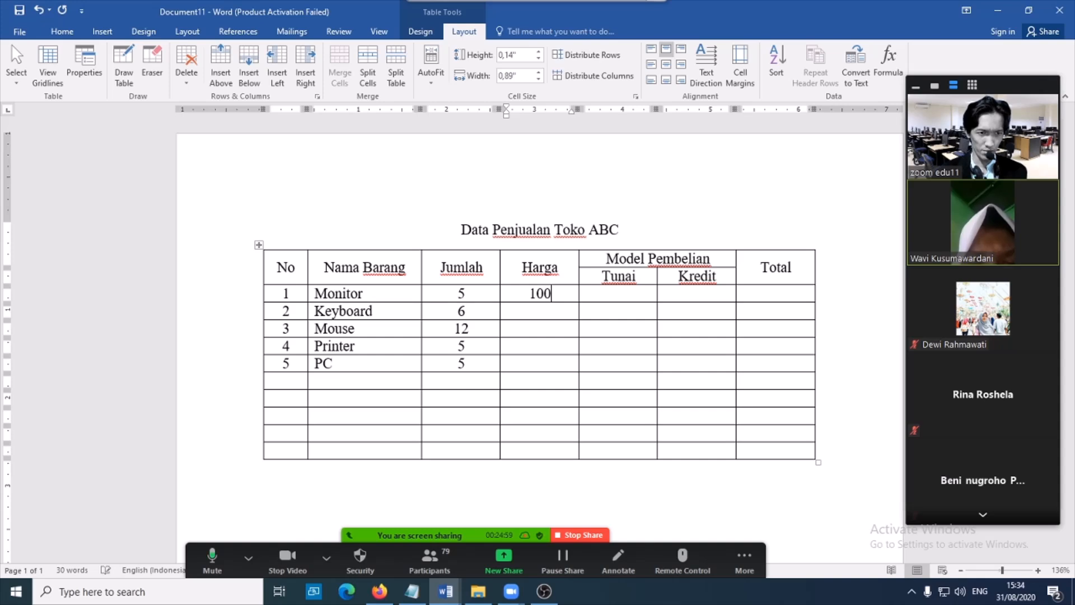
pyautogui.write('00')
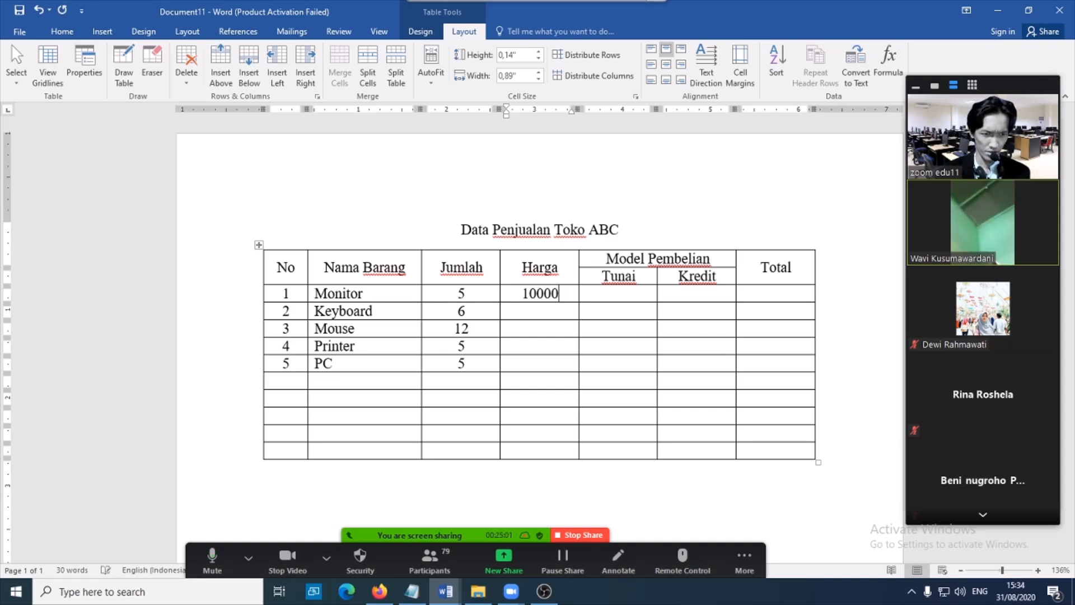
pyautogui.press('Left')
pyautogui.press('Left')
pyautogui.press('Left')
pyautogui.press('BackSpace')
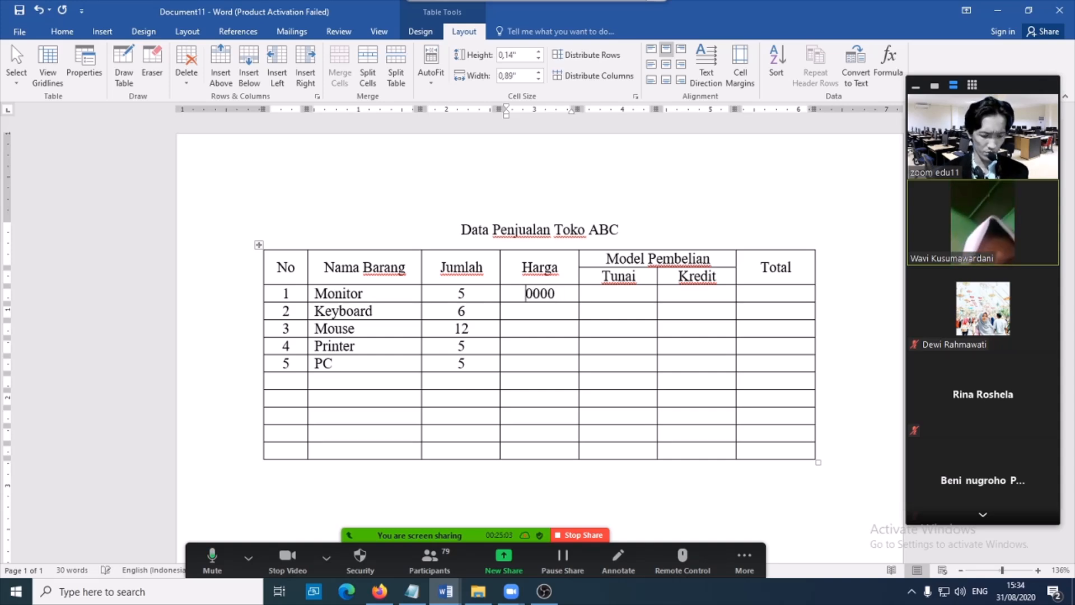
pyautogui.write('80')
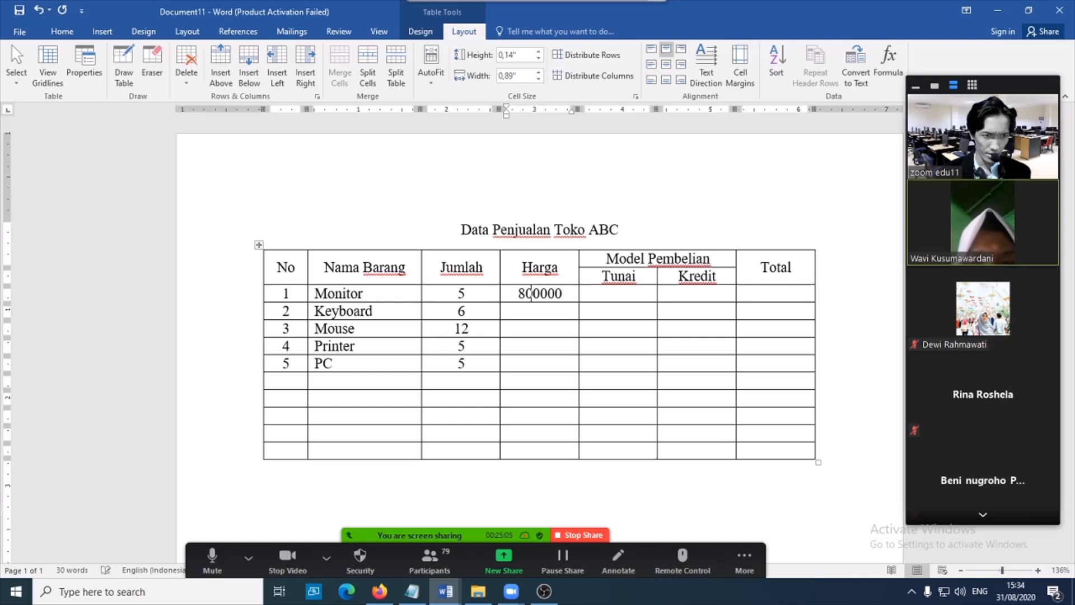
pyautogui.press('Down')
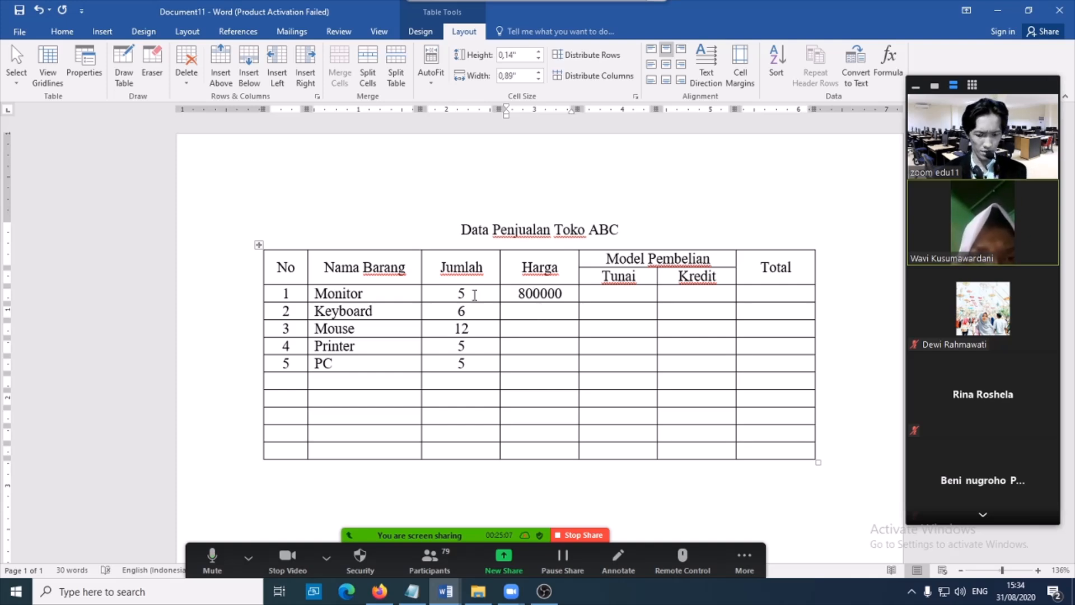
# Enter the Harga values 50000 for Keyboard, 50000 for Mouse, 900000 for Printer and 2500000 for PC.
pyautogui.write('50000')
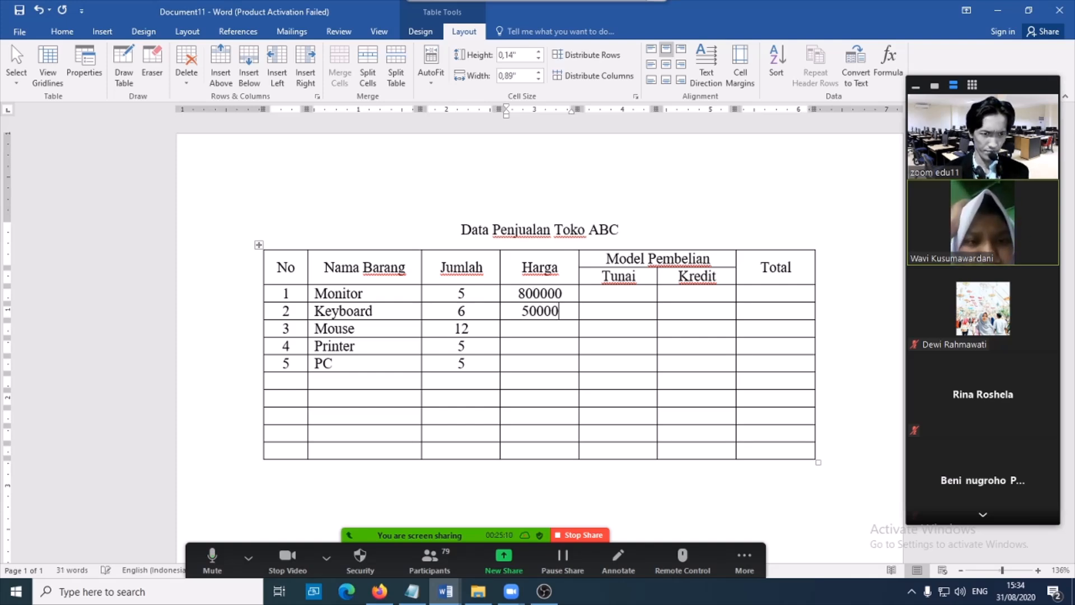
pyautogui.press('Down')
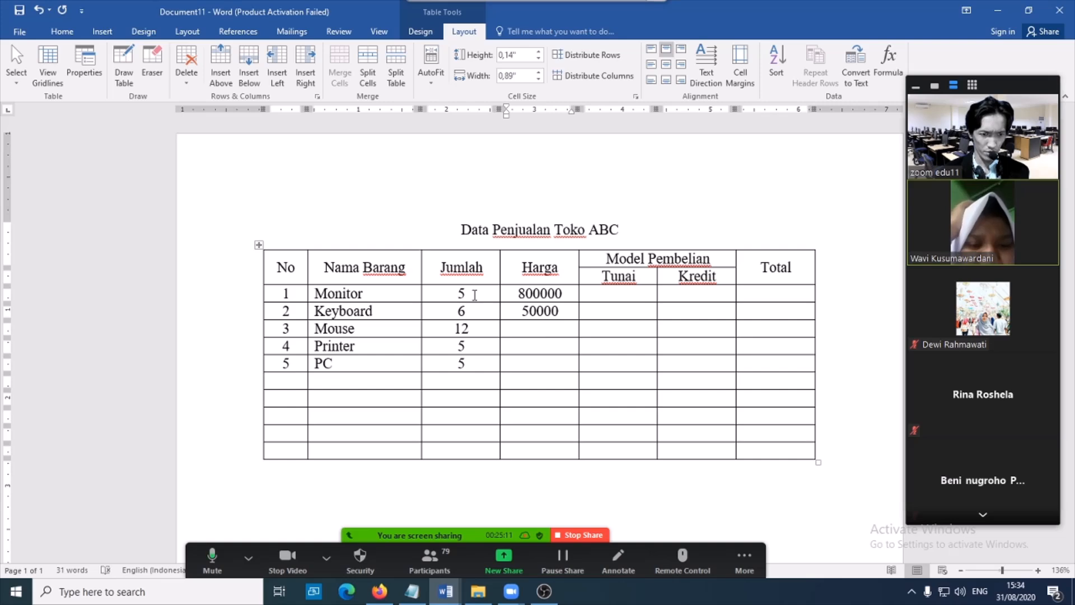
pyautogui.write('50000')
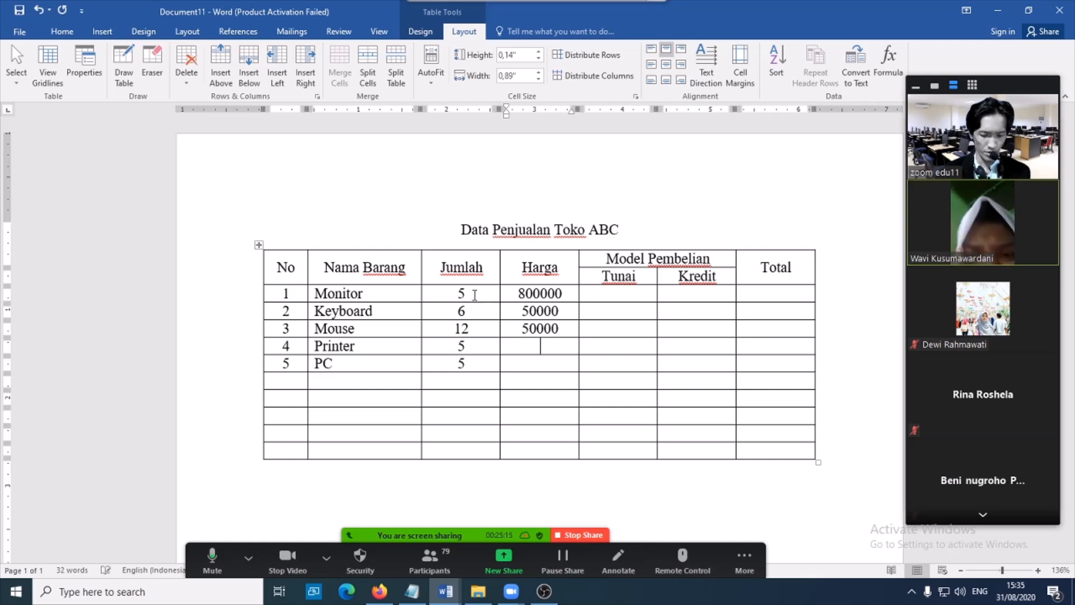
pyautogui.write('900000')
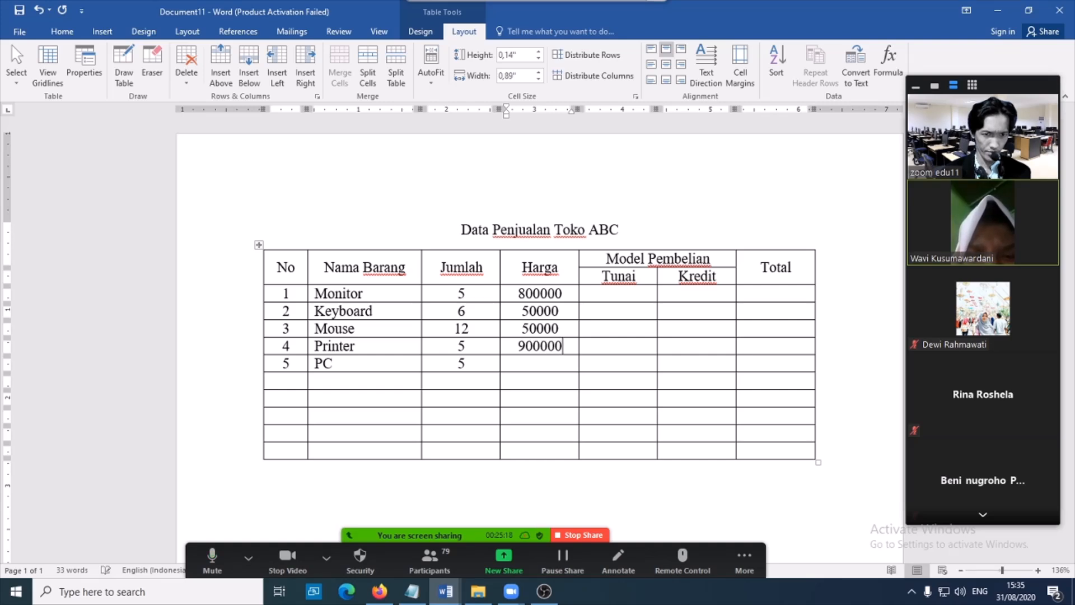
pyautogui.press('Down')
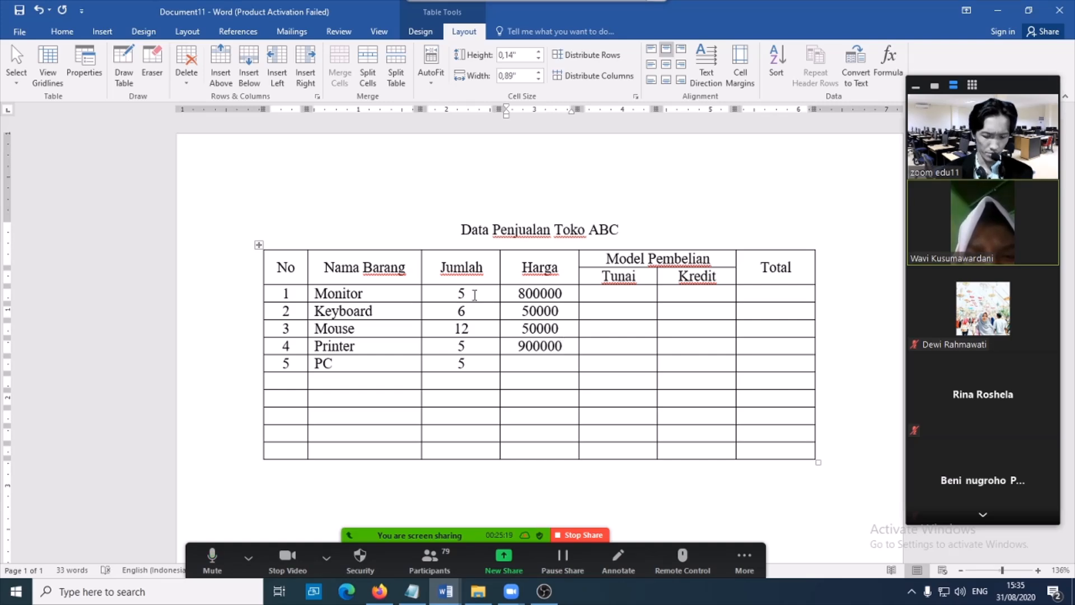
pyautogui.write('5')
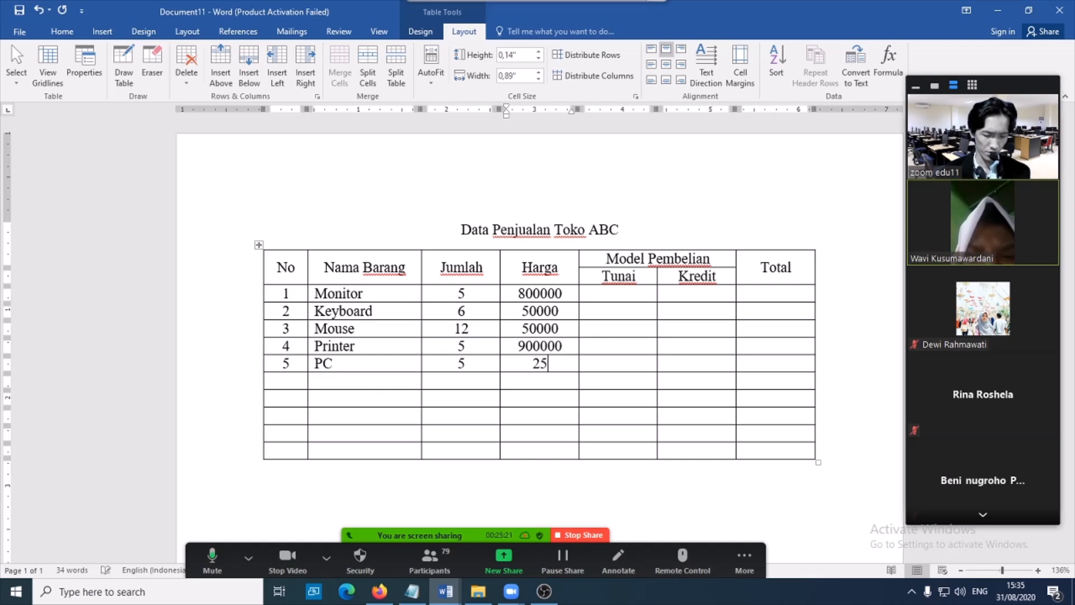
pyautogui.write('000')
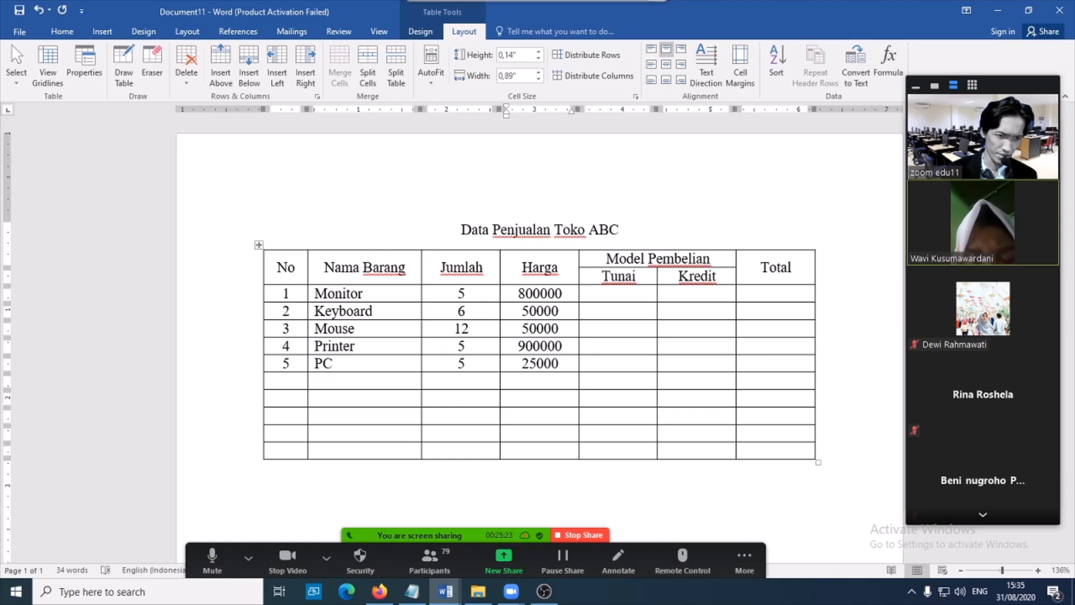
pyautogui.write('00')
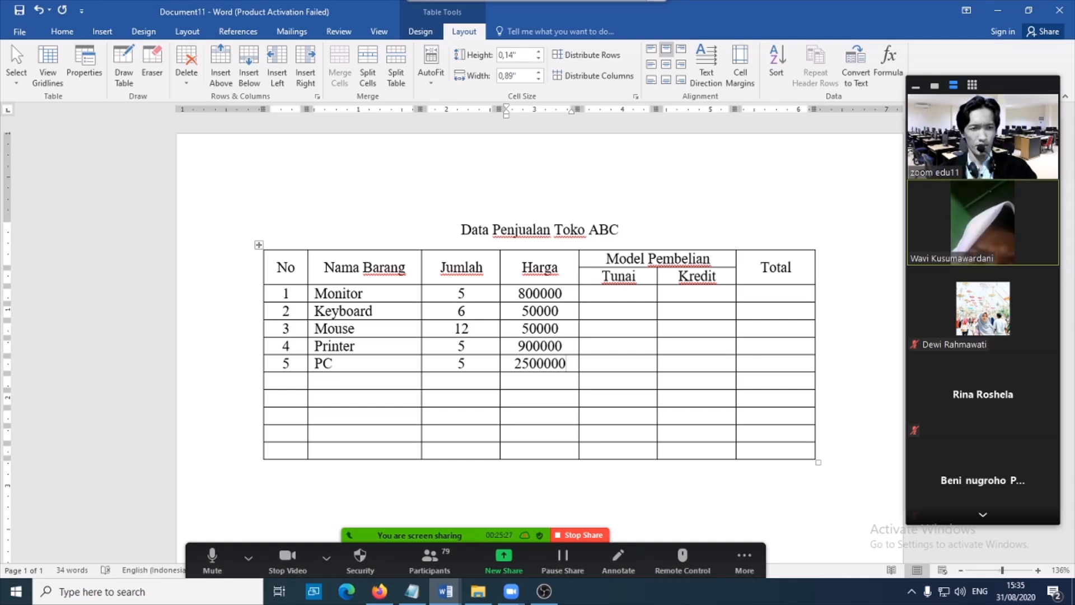
# Try centre-right alignment on the five Harga values, settling on centring them horizontally and vertically in their cells.
pyautogui.moveTo(517, 294); pyautogui.dragTo(542, 364)
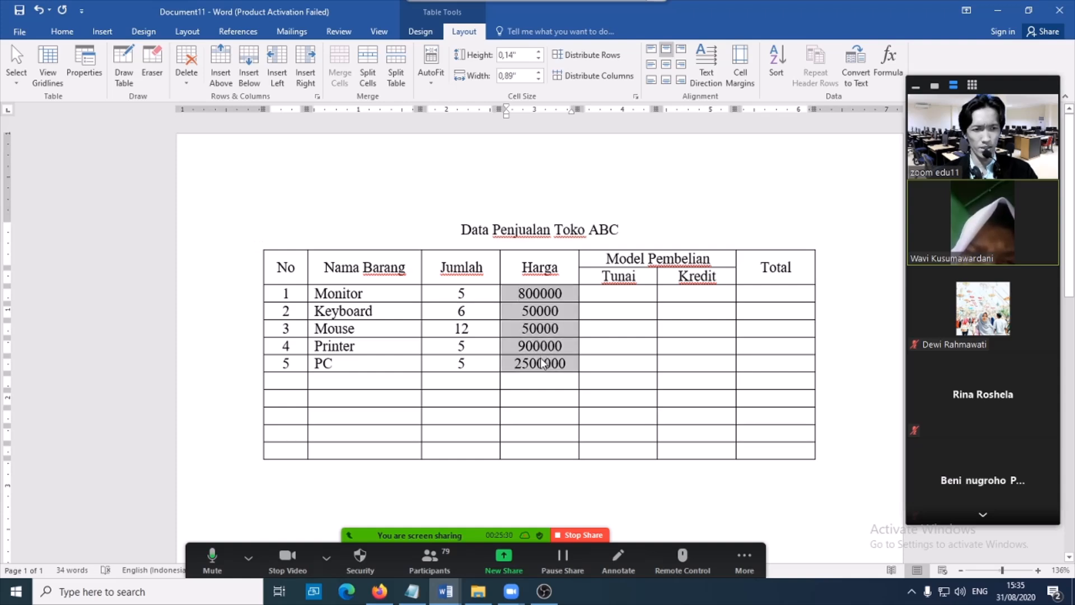
pyautogui.click(681, 65)
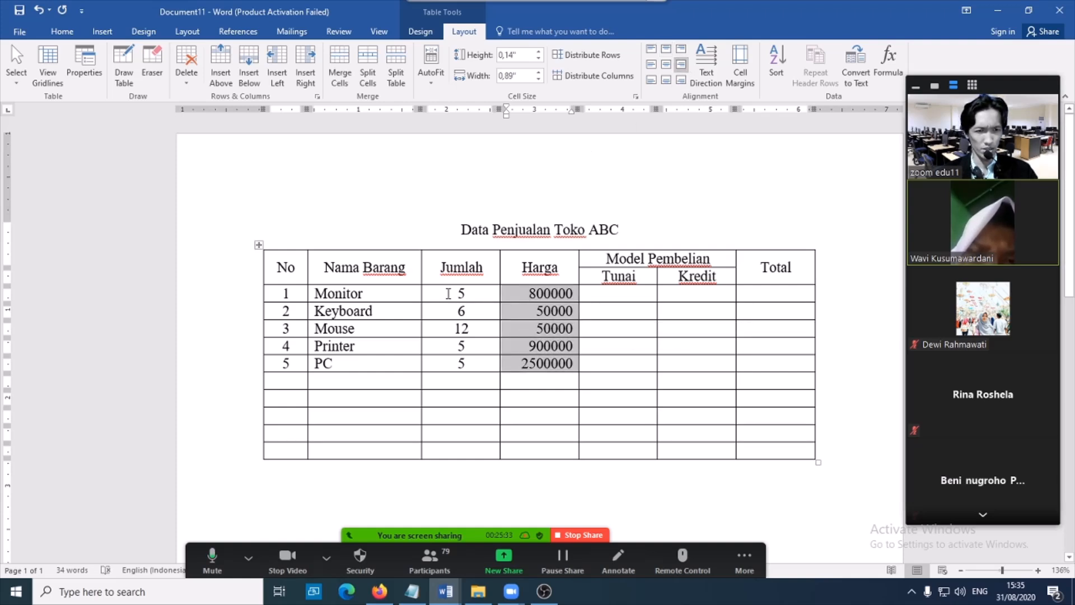
pyautogui.click(666, 64)
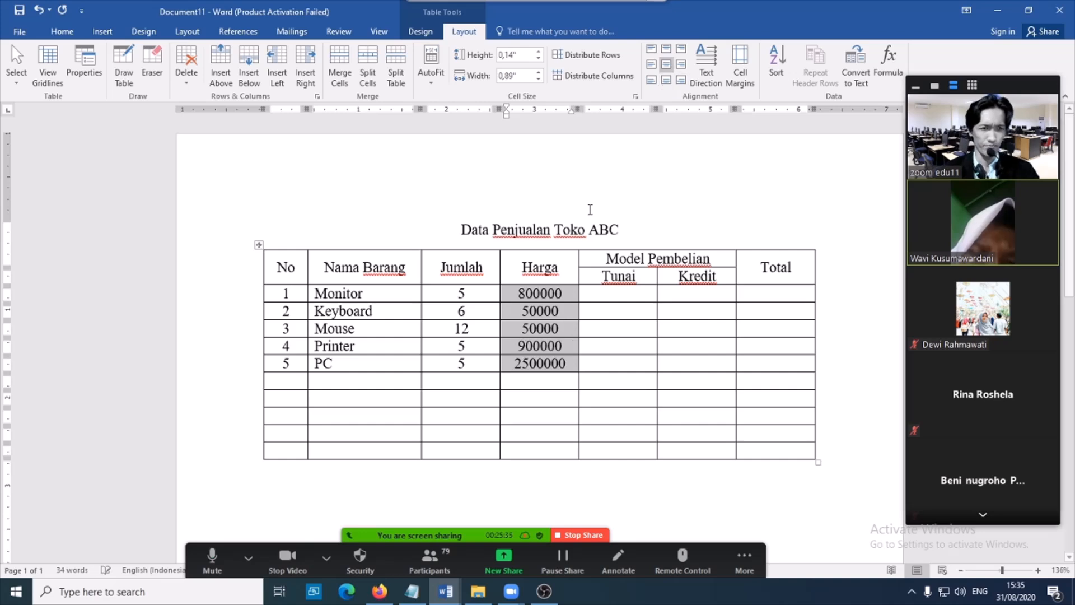
# Enter dashes in the Tunai cells for Monitor and Mouse and in the Kredit cells for Keyboard and Printer.
pyautogui.click(632, 295)
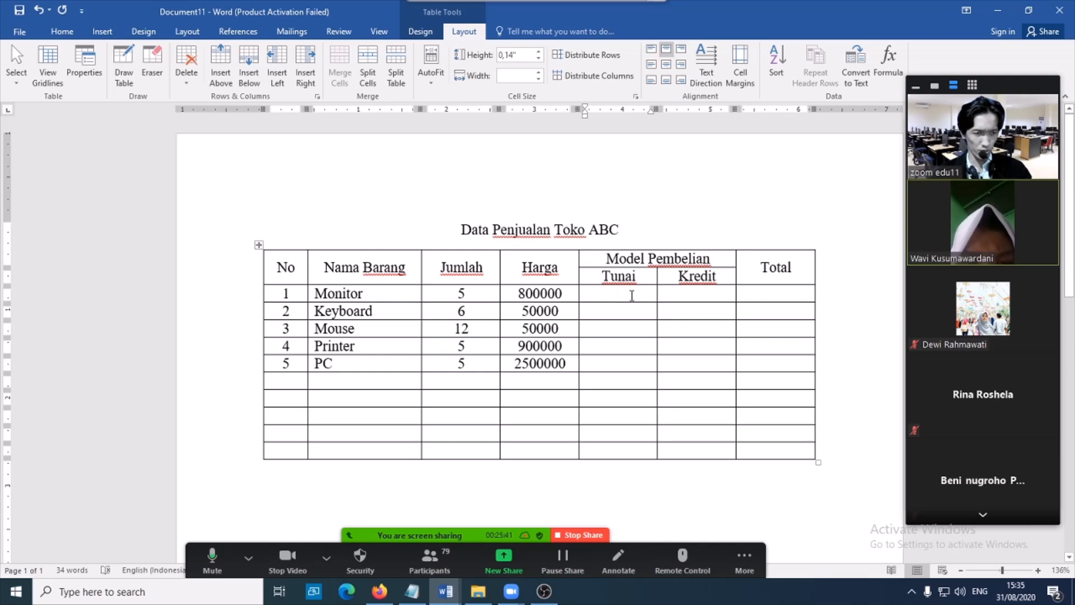
pyautogui.write('-')
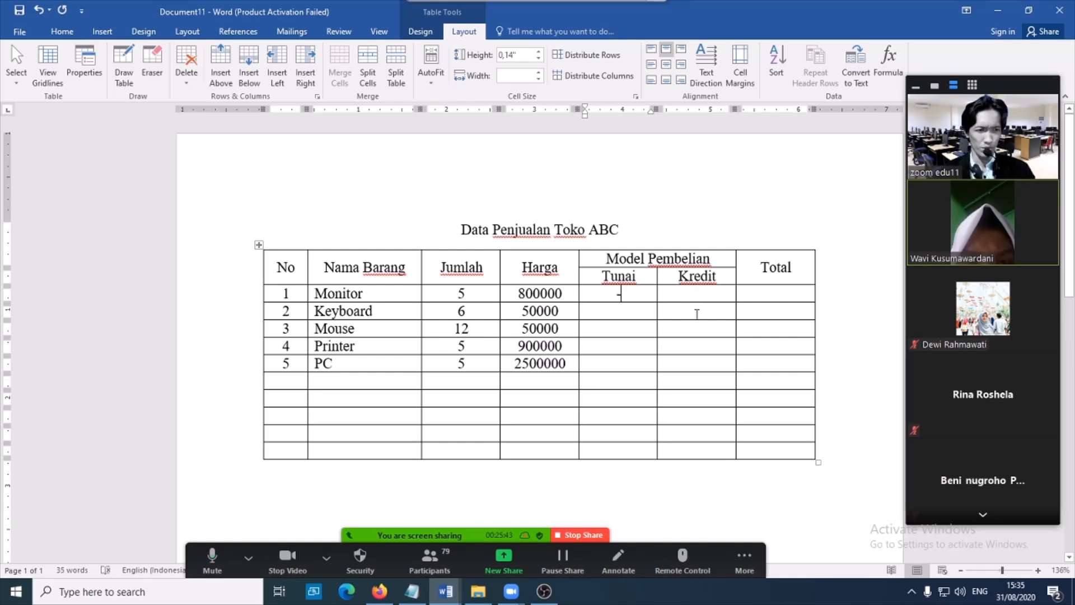
pyautogui.click(697, 311)
pyautogui.write('-')
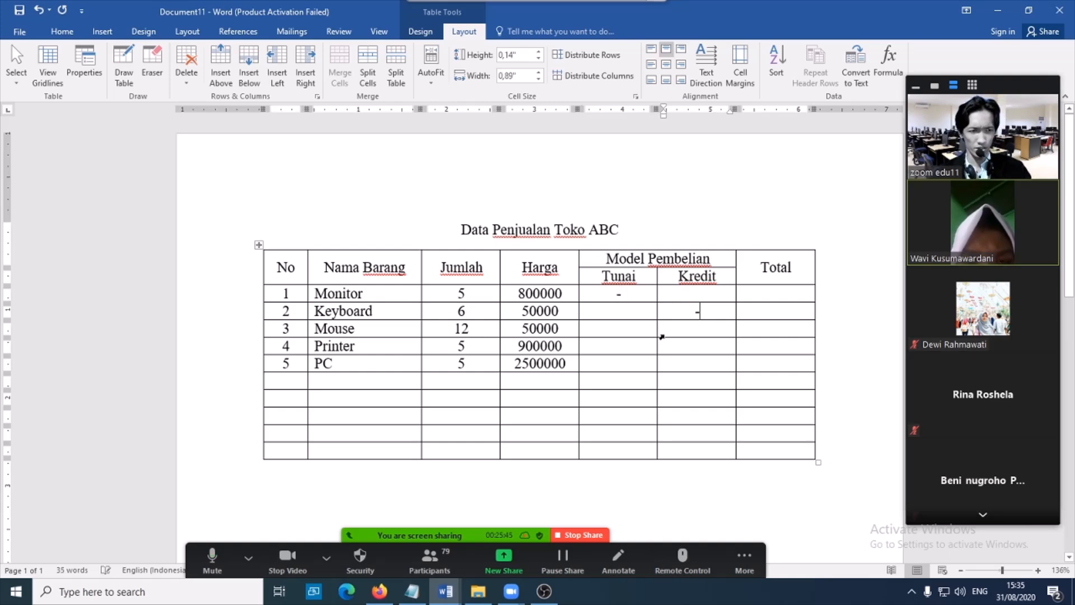
pyautogui.click(626, 330)
pyautogui.write('-')
pyautogui.click(700, 348)
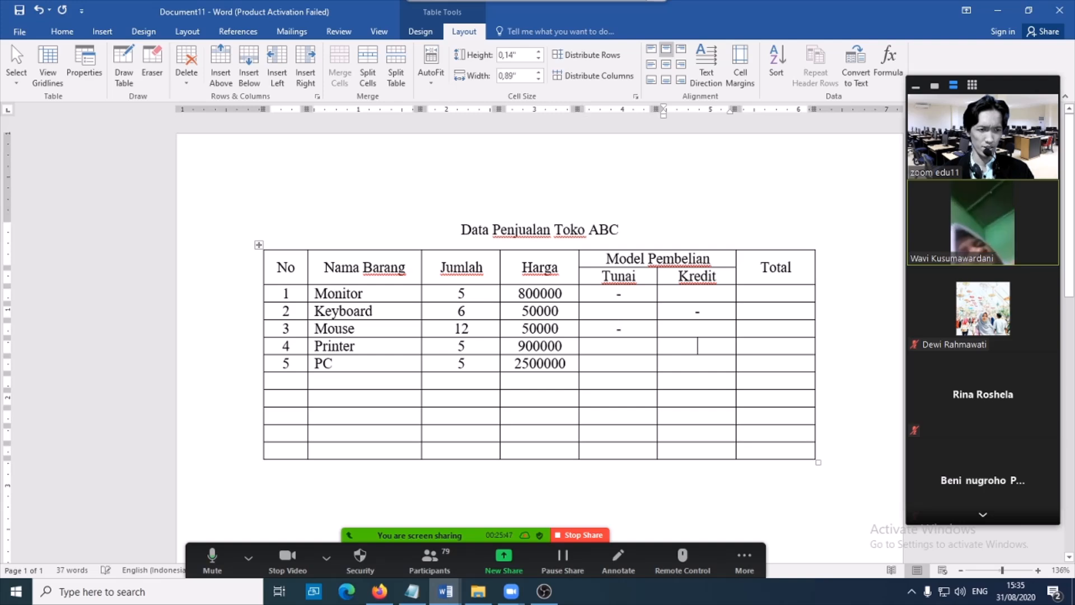
pyautogui.write('-')
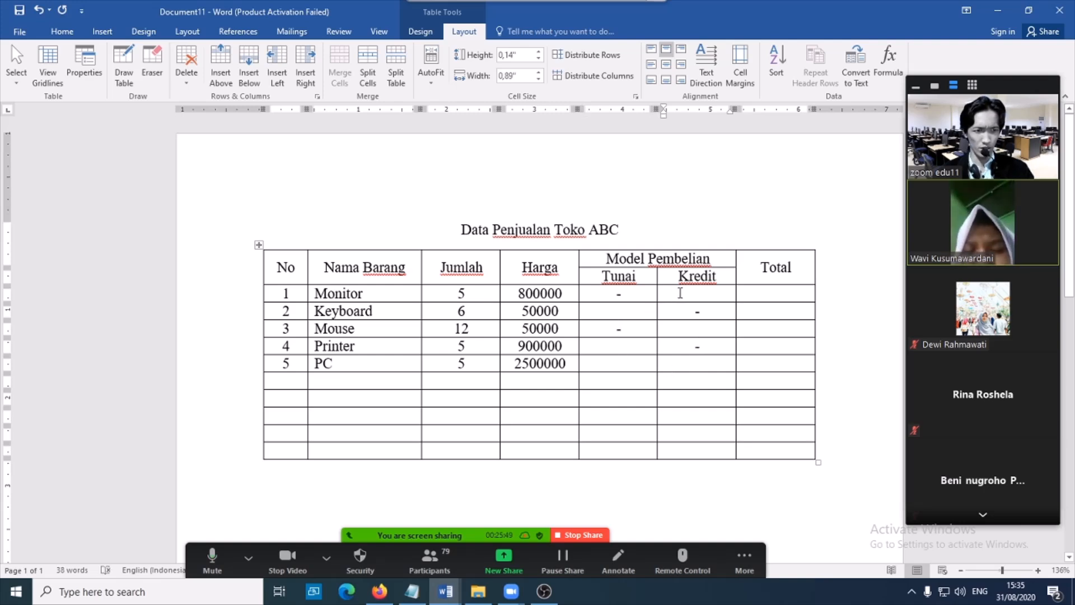
# Enter Kredit in Monitor's Kredit cell and Tunai in Keyboard's Tunai cell.
pyautogui.write('Kredit')
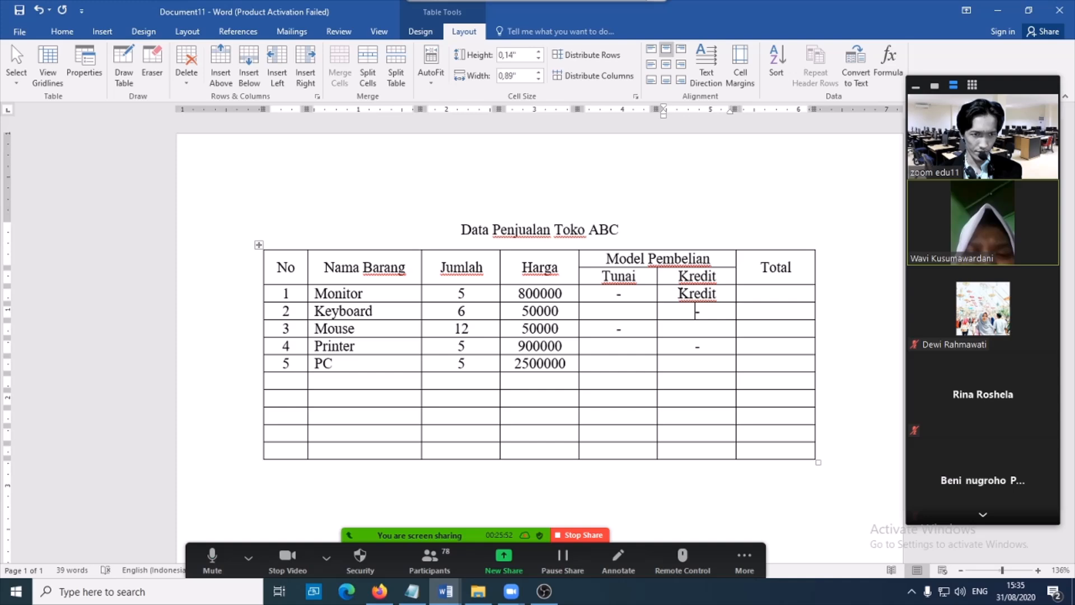
pyautogui.click(619, 311)
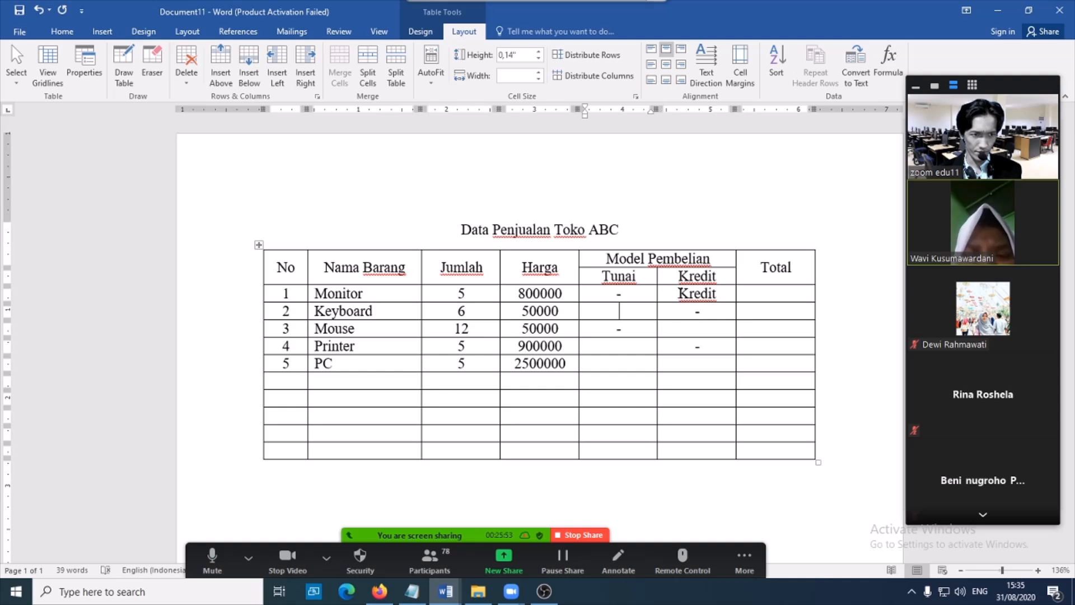
pyautogui.write('Tunai')
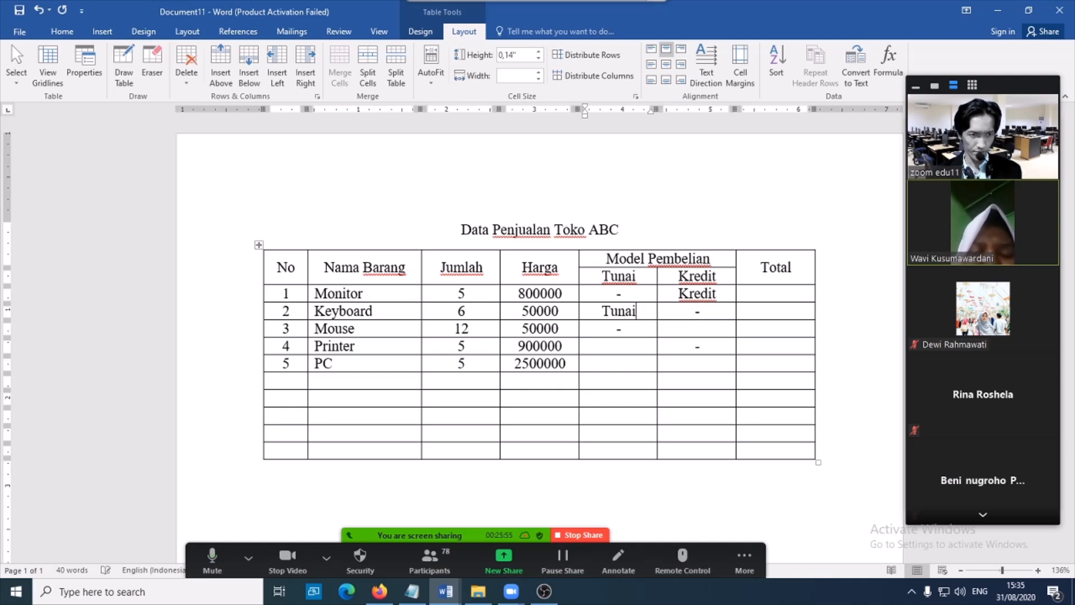
# Fill Mouse's purchase model with a dash under Kredit and the word Tunai under Tunai.
pyautogui.press('Down')
pyautogui.press('Right')
pyautogui.write('Tu')
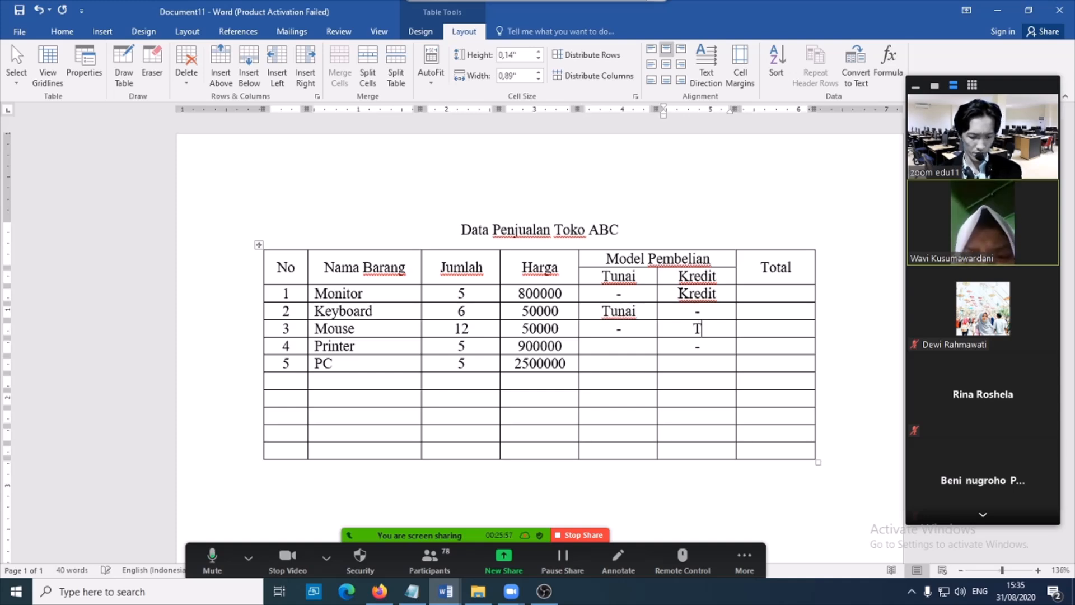
pyautogui.press('BackSpace')
pyautogui.press('BackSpace')
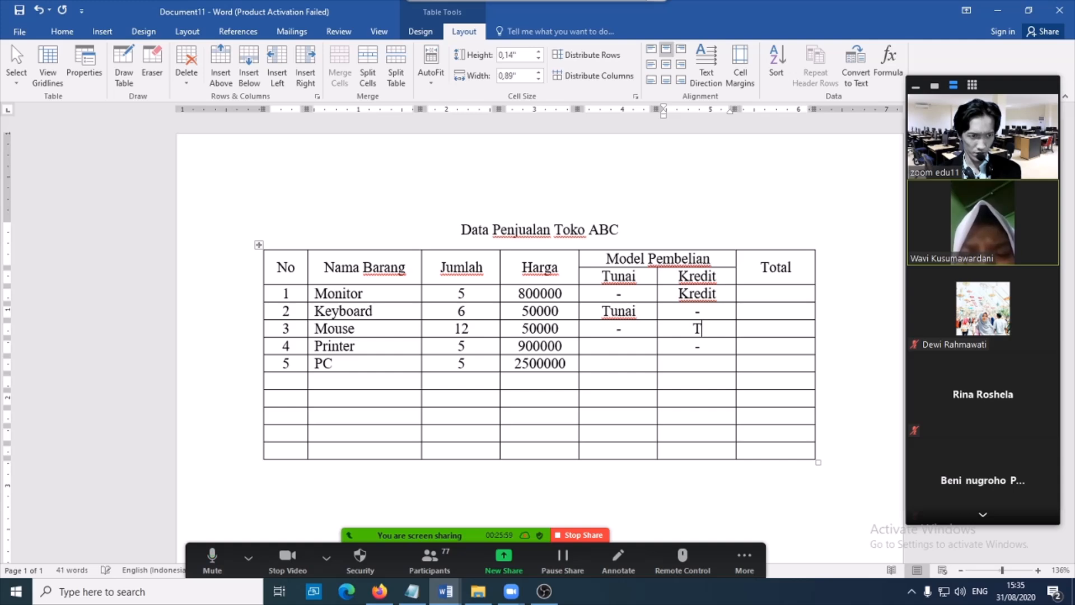
pyautogui.write('-')
pyautogui.hotkey('shift', 'Tab')
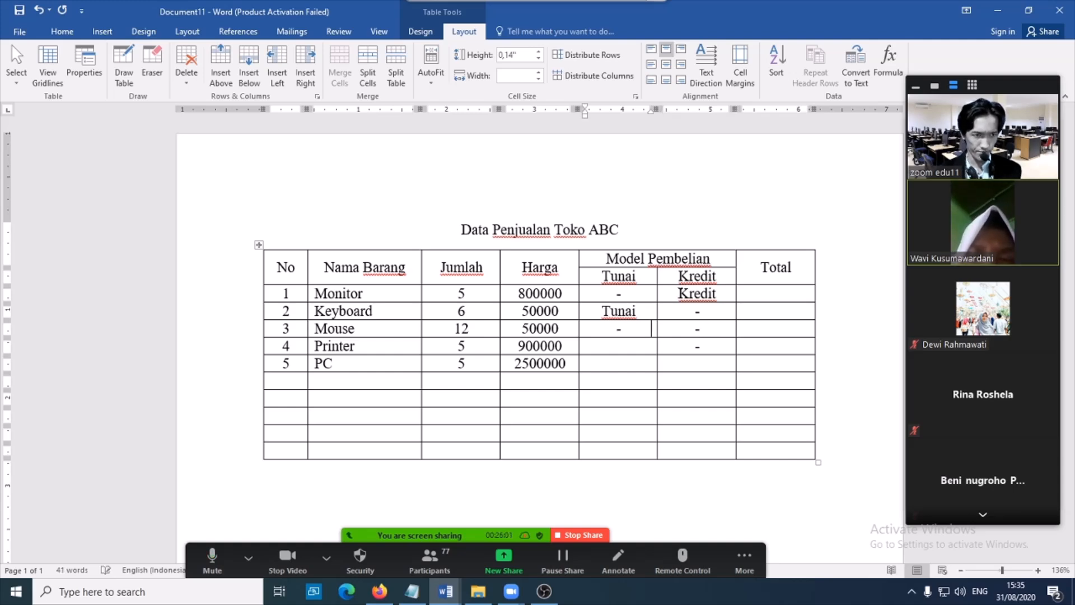
pyautogui.write('Tunai')
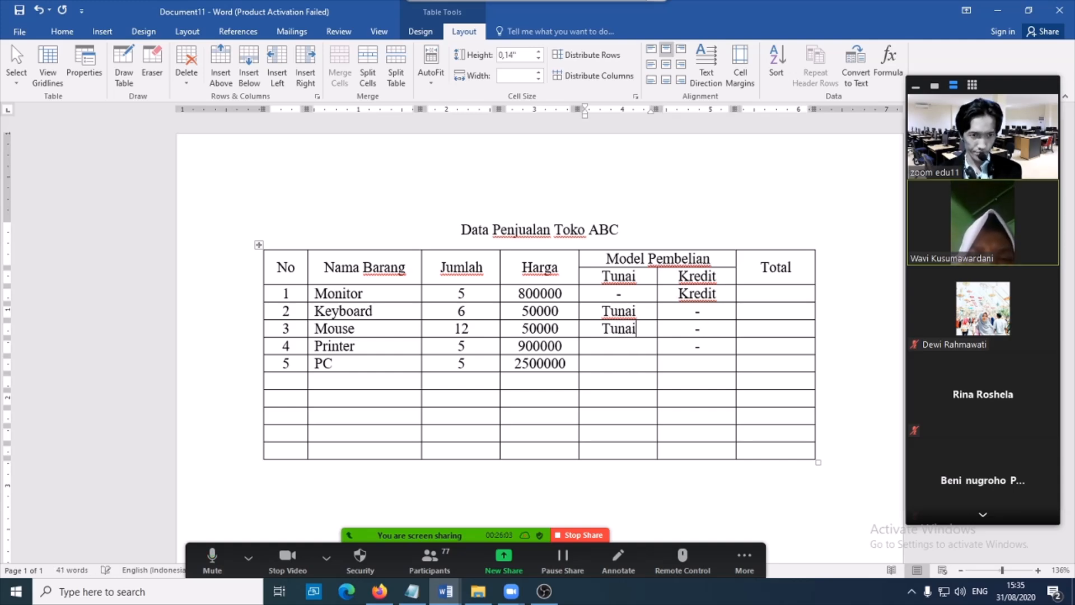
# Fill Printer's purchase model with a dash under Tunai and the word Kredit under Kredit.
pyautogui.press('Down')
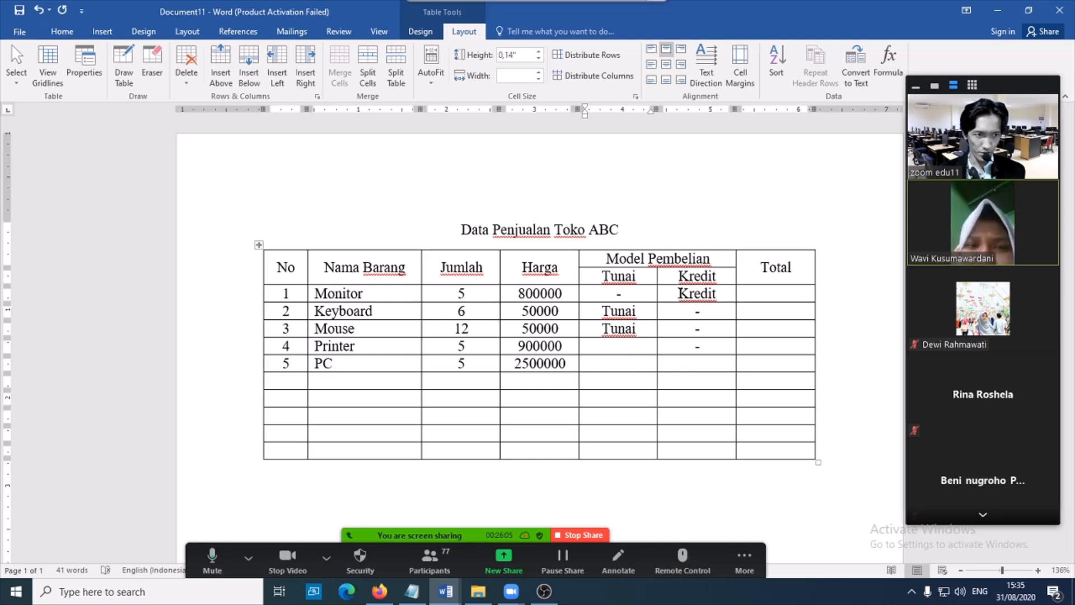
pyautogui.write('-')
pyautogui.press('Tab')
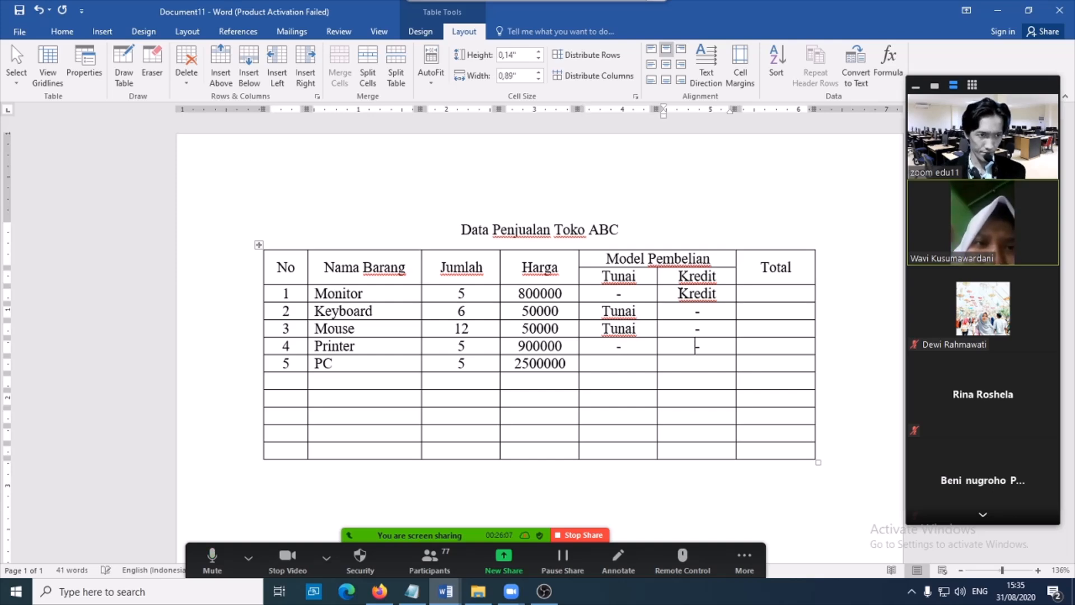
pyautogui.write('Krd')
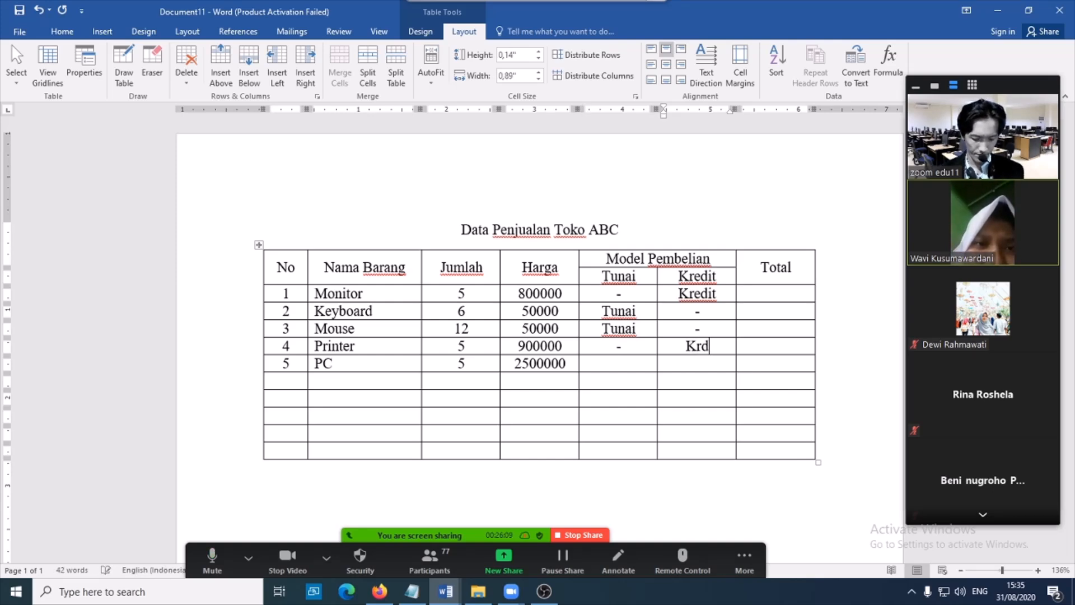
pyautogui.press('BackSpace')
pyautogui.write('edit')
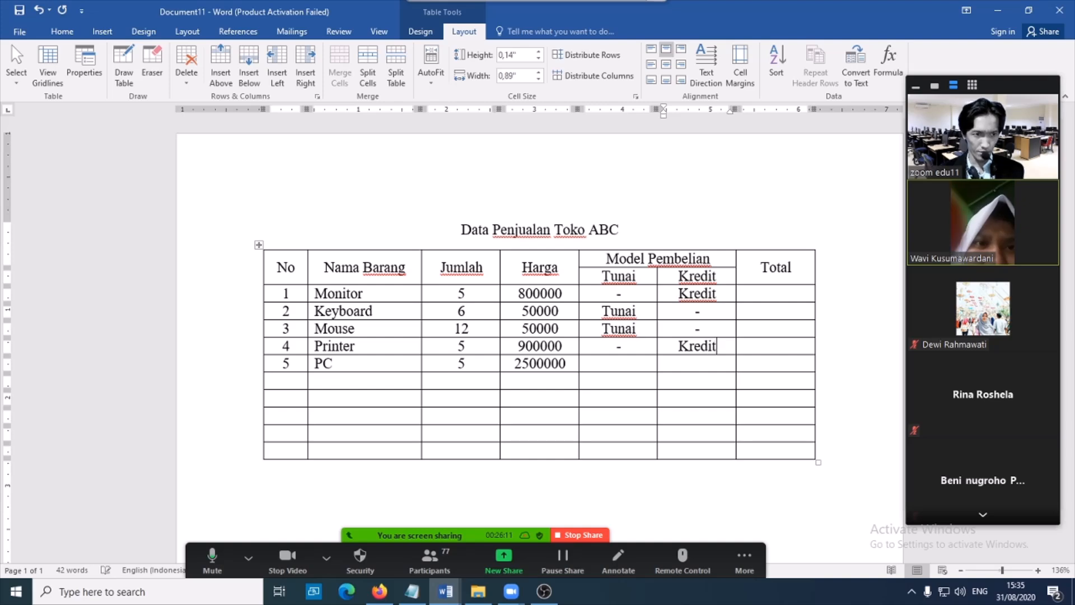
# Fill PC's purchase model with a dash under Tunai and the word Kredit under Kredit.
pyautogui.press('Down')
pyautogui.press('Left')
pyautogui.press('Left')
pyautogui.press('Right')
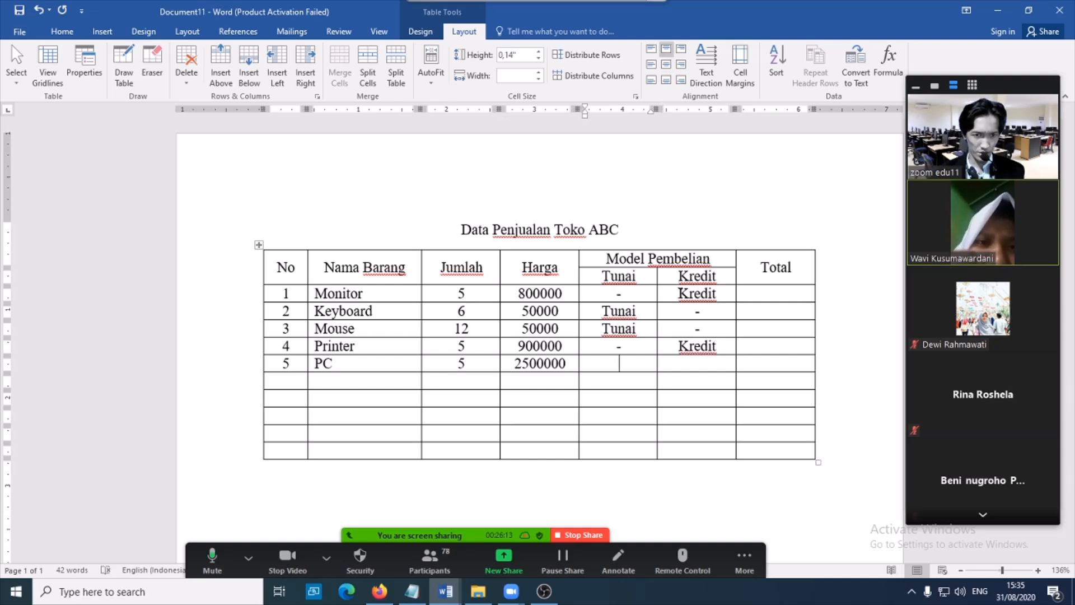
pyautogui.write('-')
pyautogui.press('Tab')
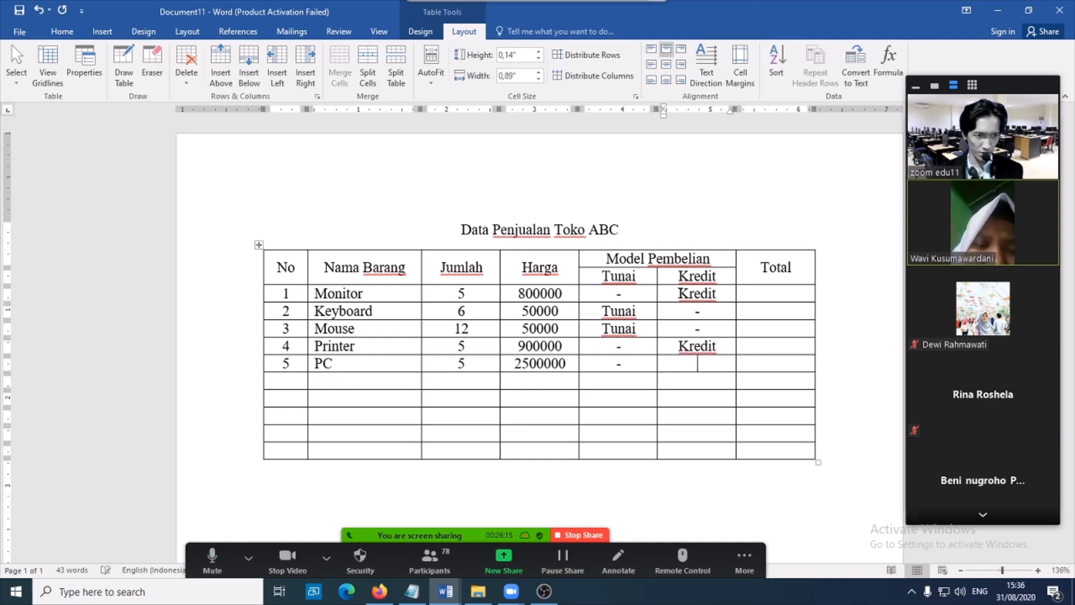
pyautogui.write('Kredit')
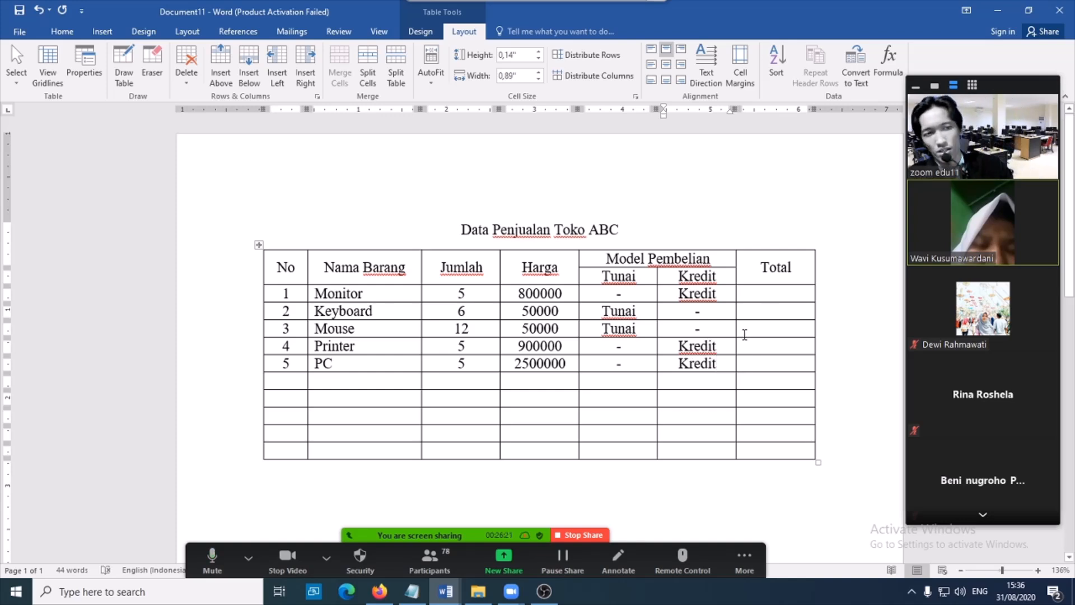
# Set the proofing language of the whole document to Indonesian.
pyautogui.click(782, 295)
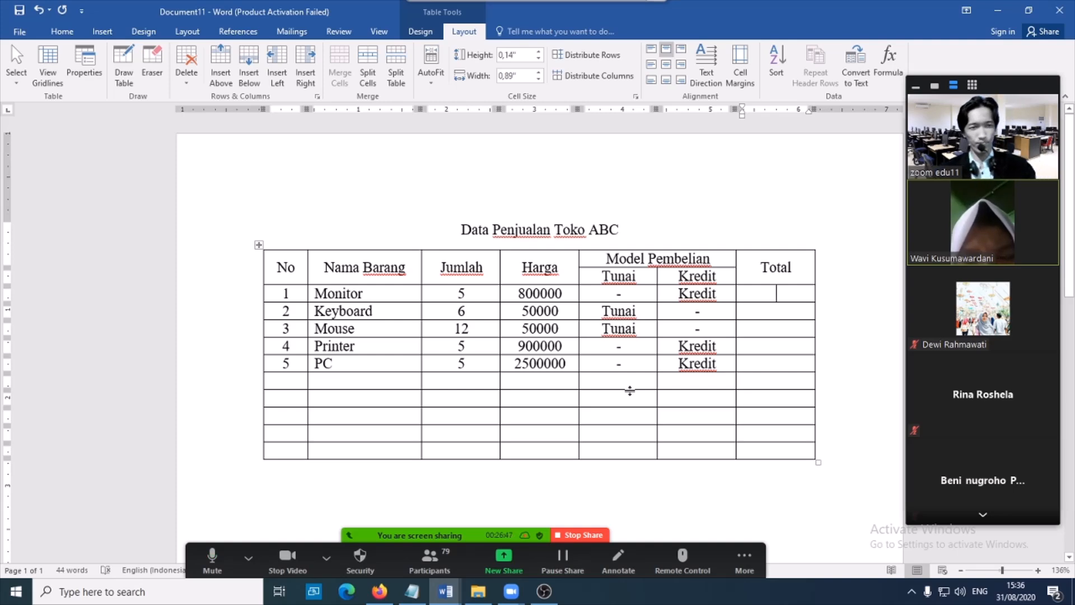
pyautogui.hotkey('ctrl', 'a')
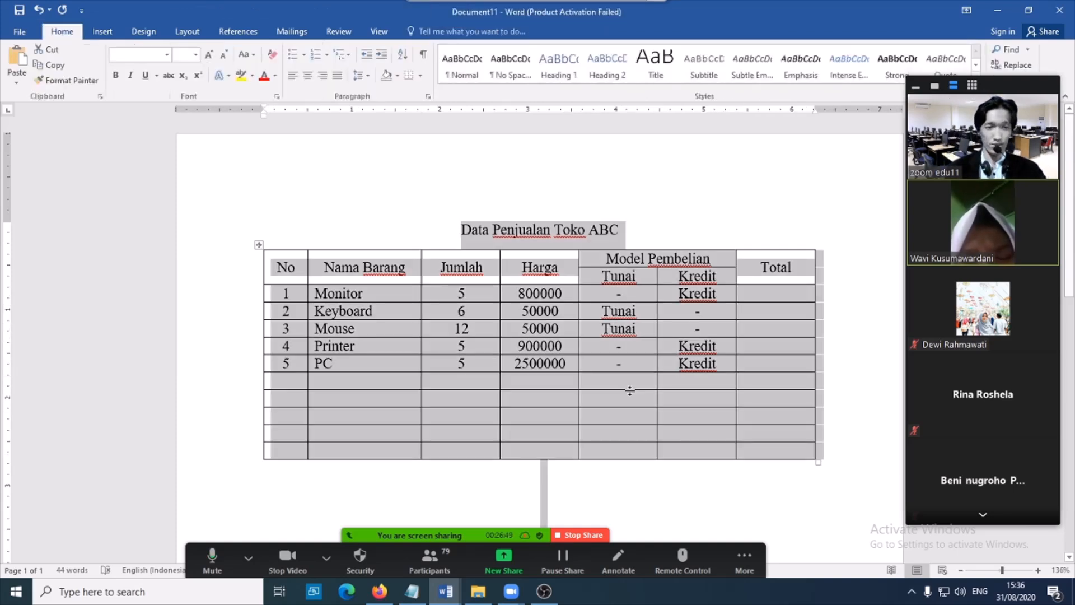
pyautogui.click(334, 36)
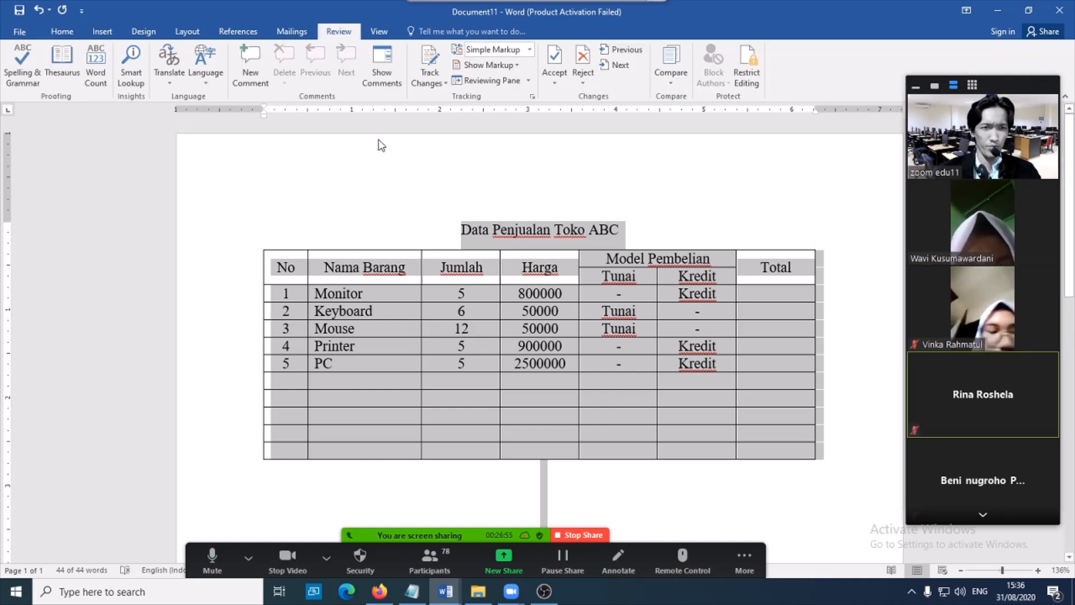
pyautogui.click(207, 84)
pyautogui.click(230, 102)
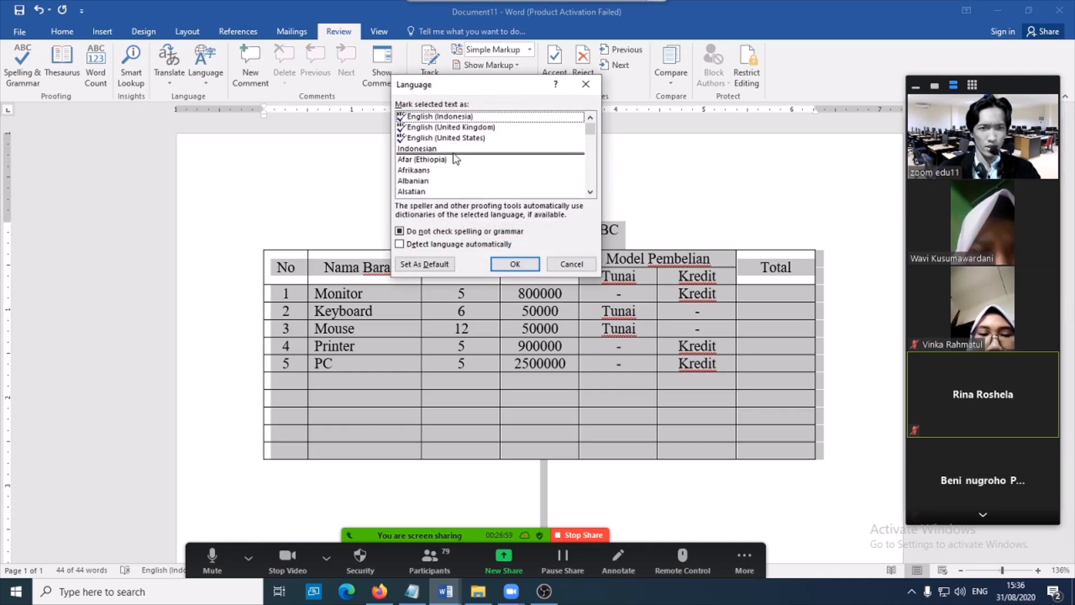
pyautogui.click(454, 149)
pyautogui.click(515, 261)
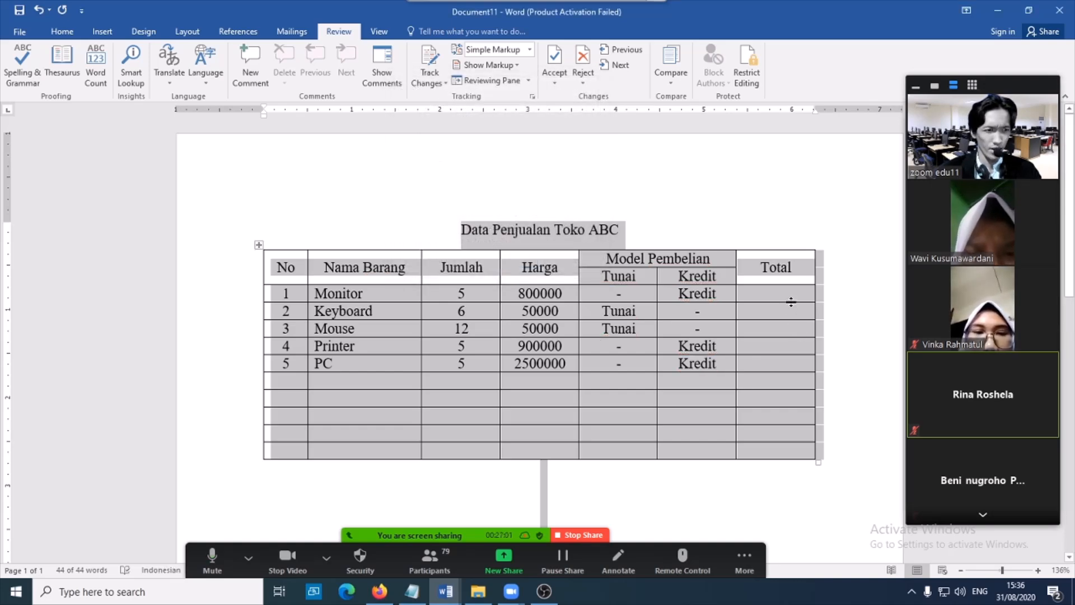
# Start a table formula in Monitor's Total cell and clear the default SUM(ABOVE), keeping only the equals sign.
pyautogui.click(787, 299)
pyautogui.scroll(1, 778, 333)
pyautogui.scroll(2, 778, 336)
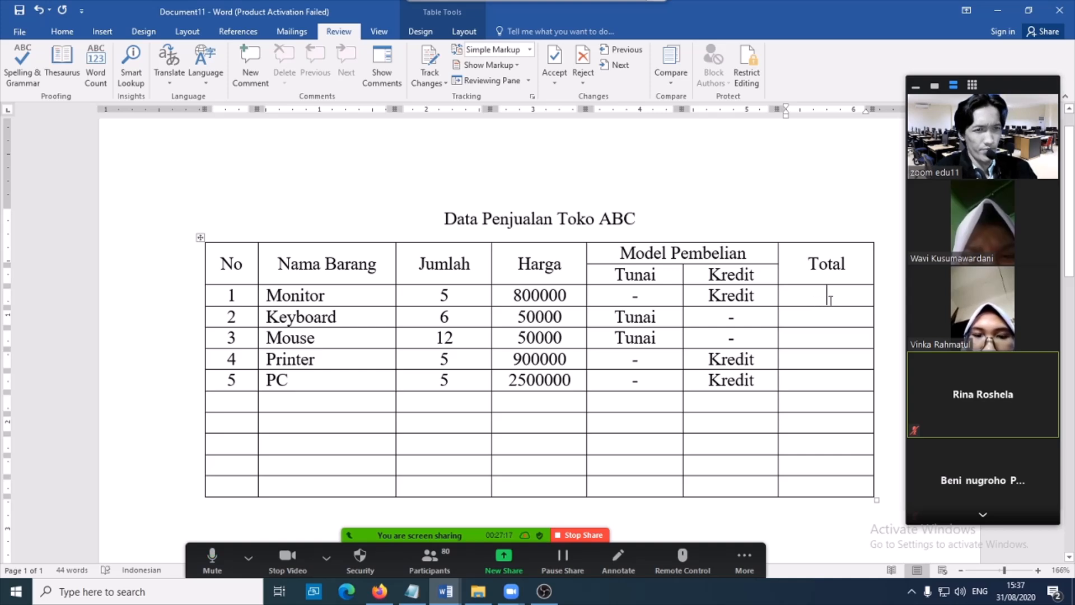
pyautogui.click(469, 32)
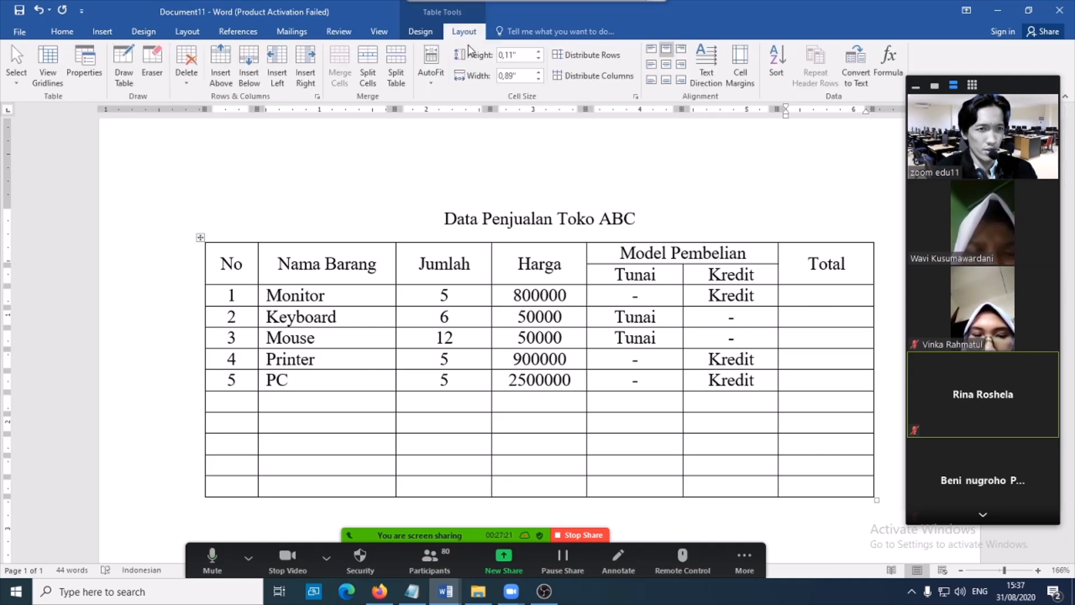
pyautogui.click(891, 64)
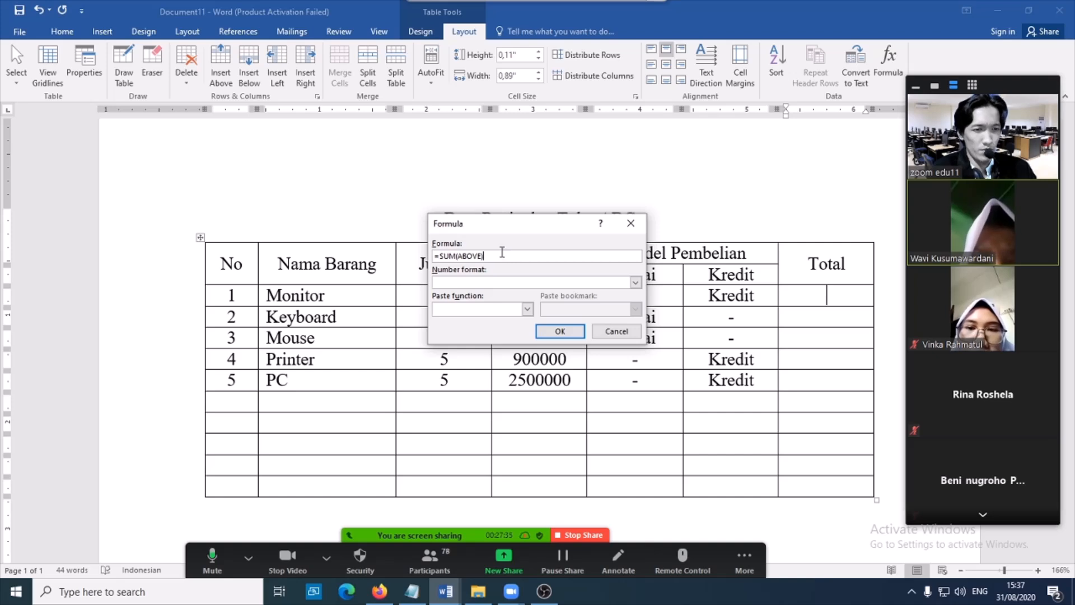
pyautogui.moveTo(507, 229); pyautogui.dragTo(655, 360)
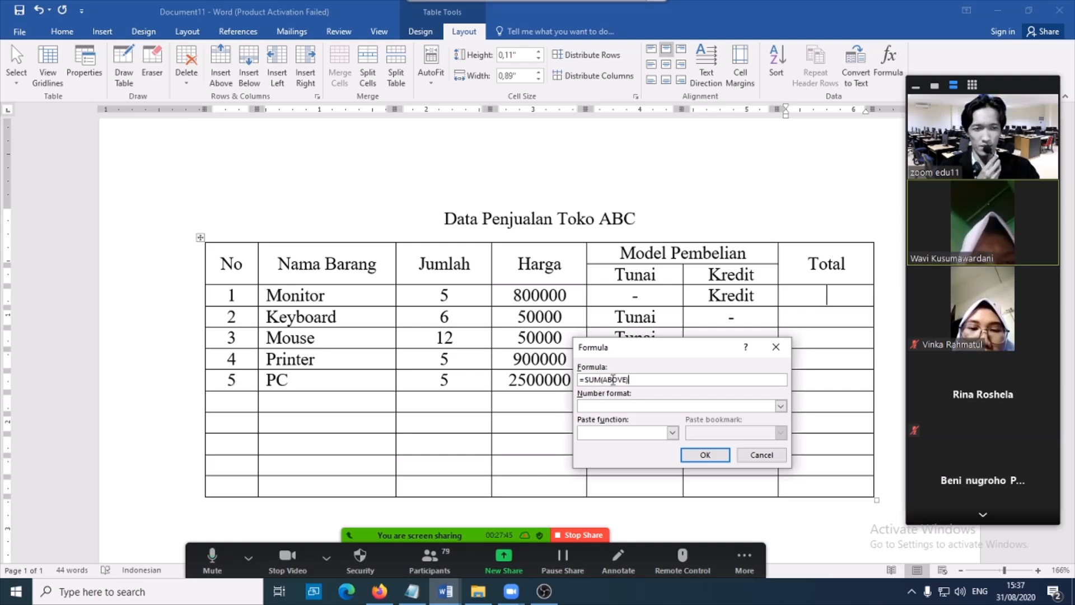
pyautogui.moveTo(630, 380); pyautogui.dragTo(585, 381)
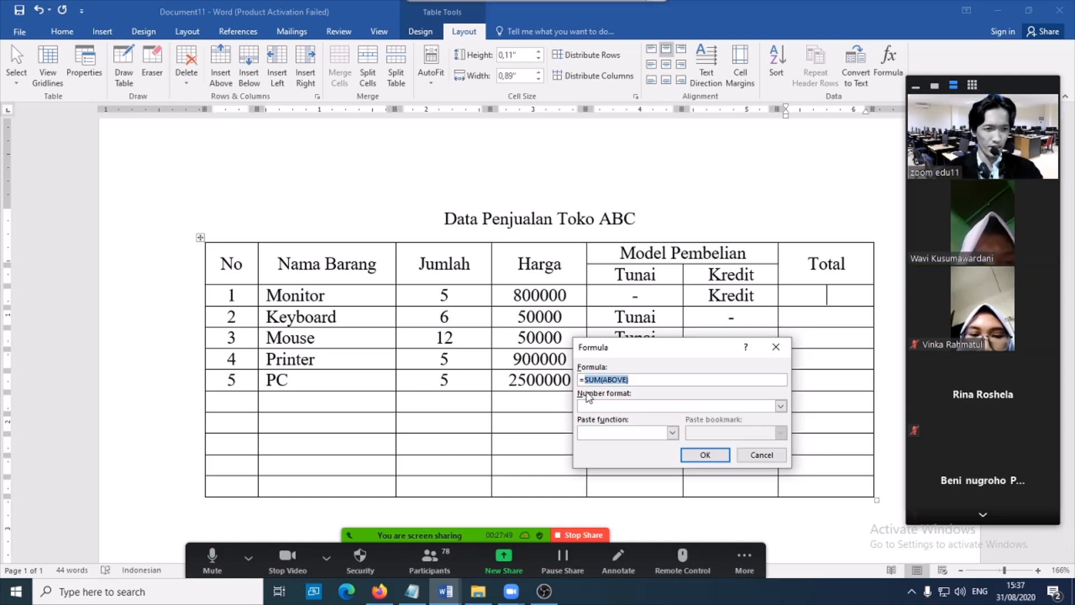
pyautogui.press('BackSpace')
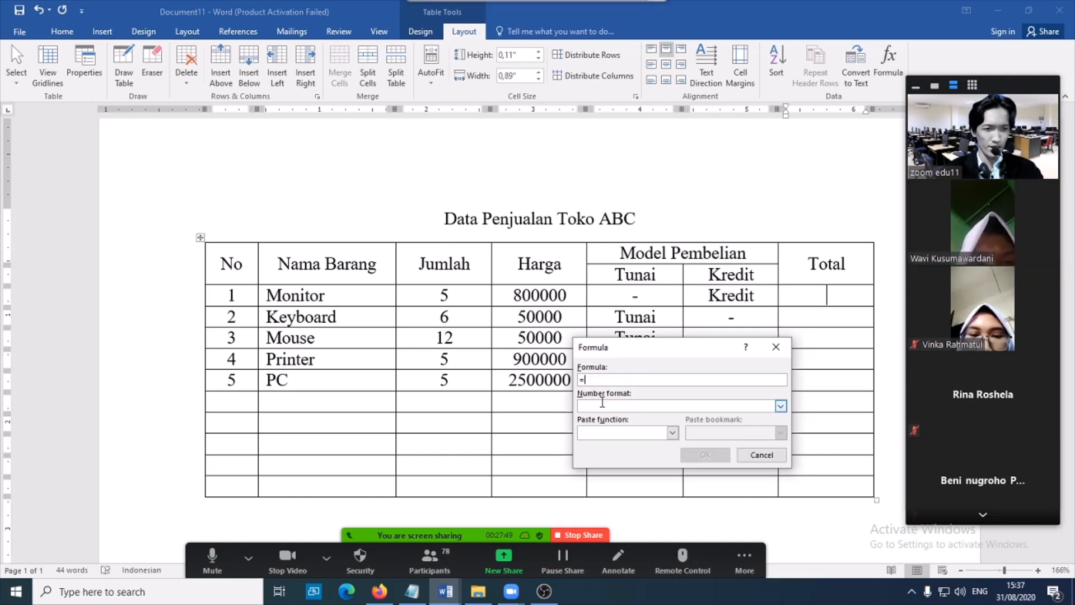
# Complete the formula with the PRODUCT function as =PRODUCT(left) and insert it in Monitor's Total cell.
pyautogui.click(673, 433)
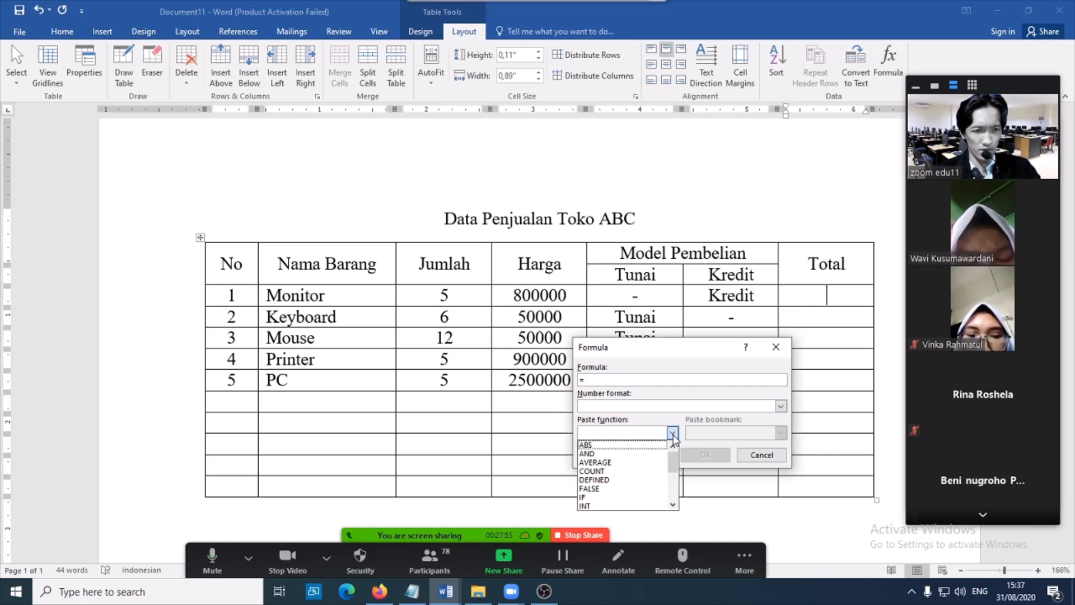
pyautogui.moveTo(673, 464); pyautogui.dragTo(675, 499)
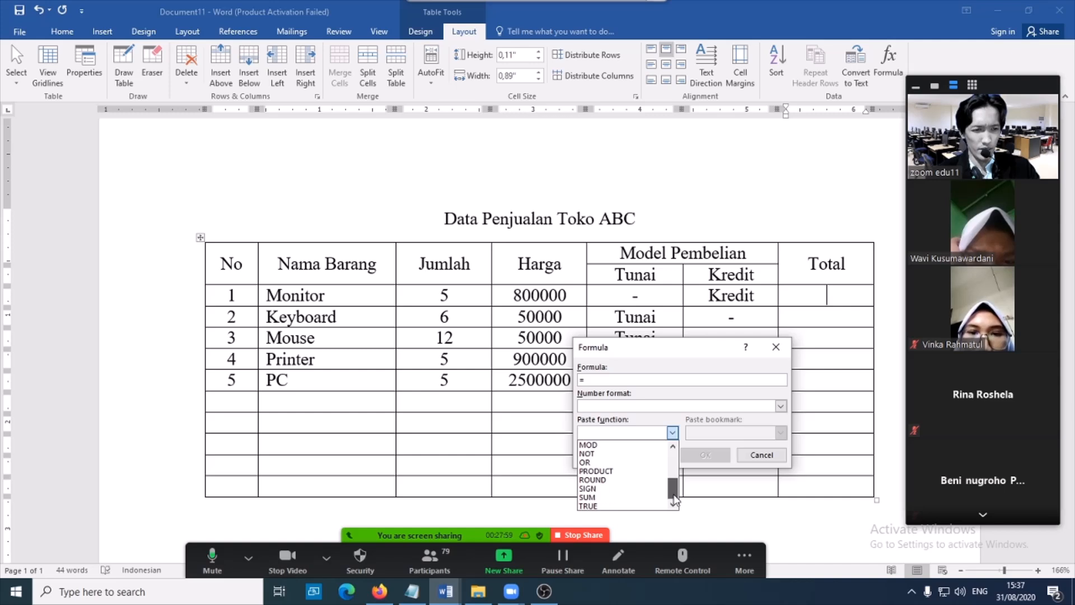
pyautogui.click(613, 471)
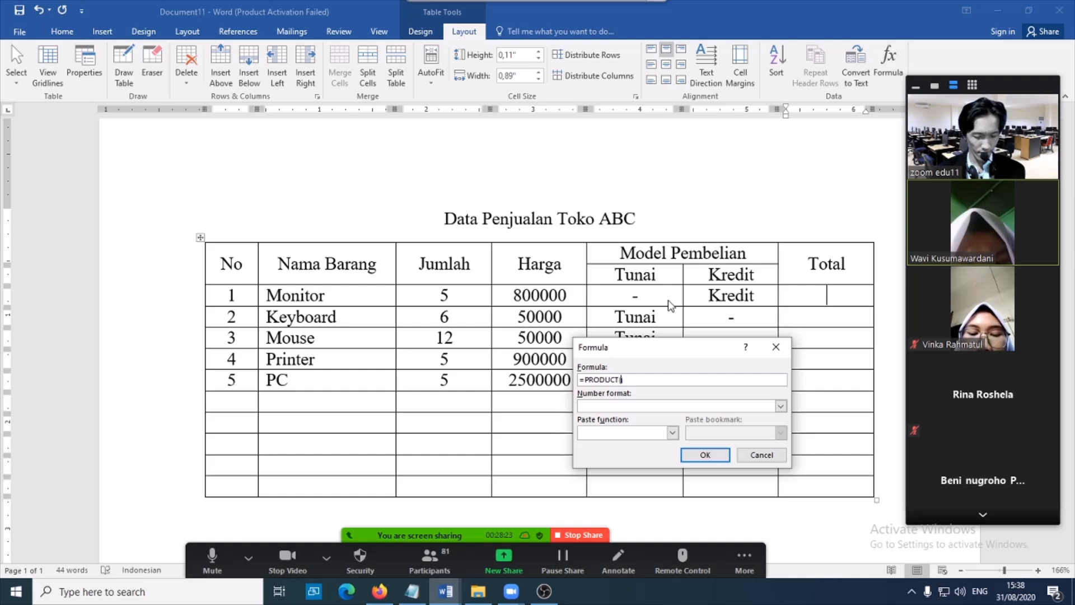
pyautogui.write('left')
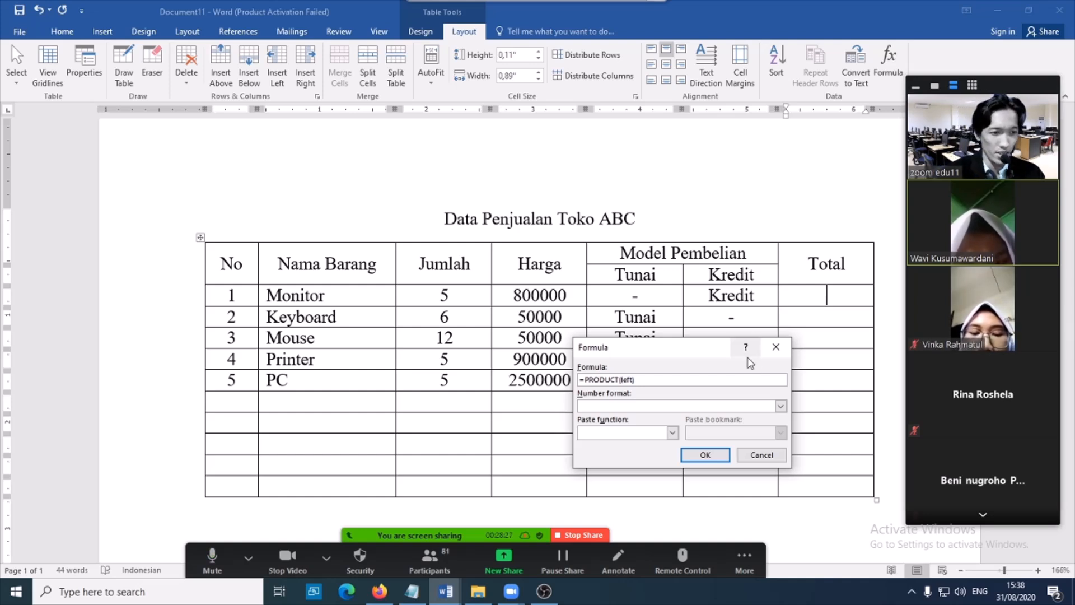
pyautogui.click(707, 457)
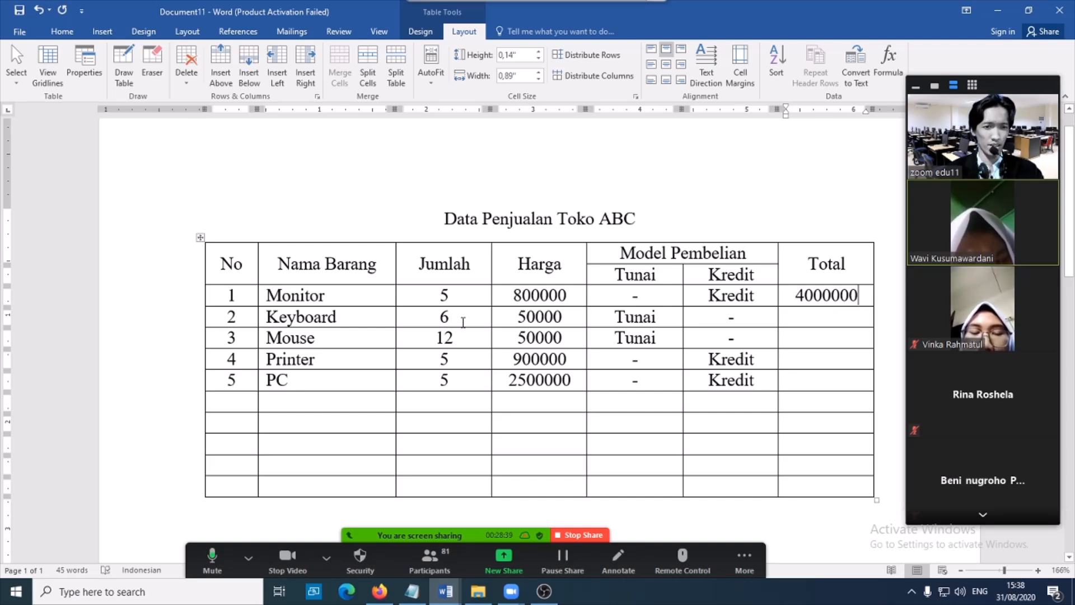
# Repeat the =PRODUCT(left) formula in the Total cells of Keyboard, Mouse, Printer and PC.
pyautogui.click(833, 317)
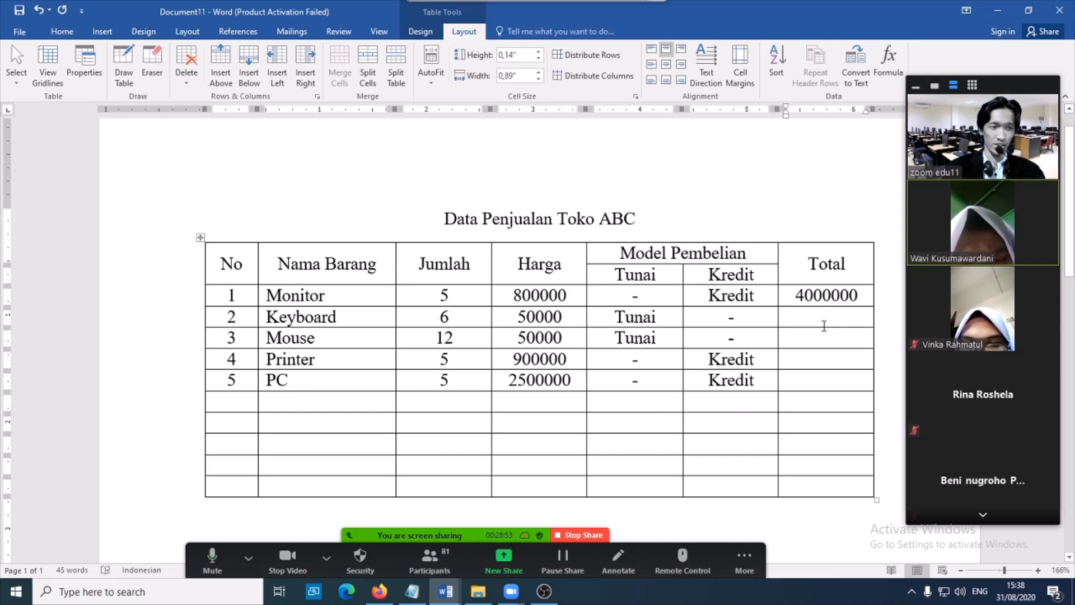
pyautogui.write('300000')
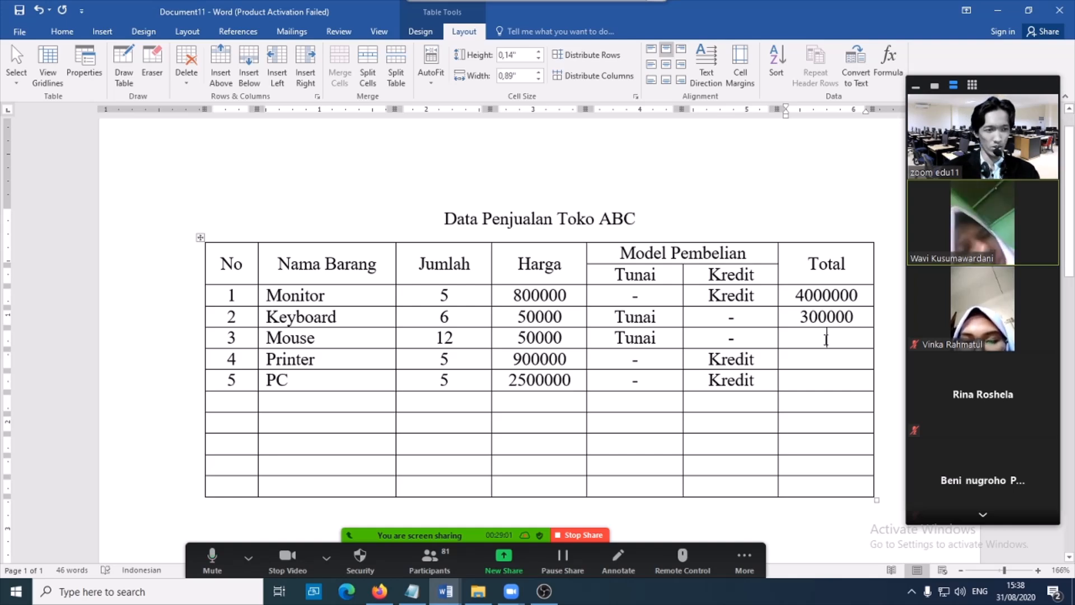
pyautogui.click(826, 340)
pyautogui.write('600000')
pyautogui.click(827, 356)
pyautogui.write('4500000')
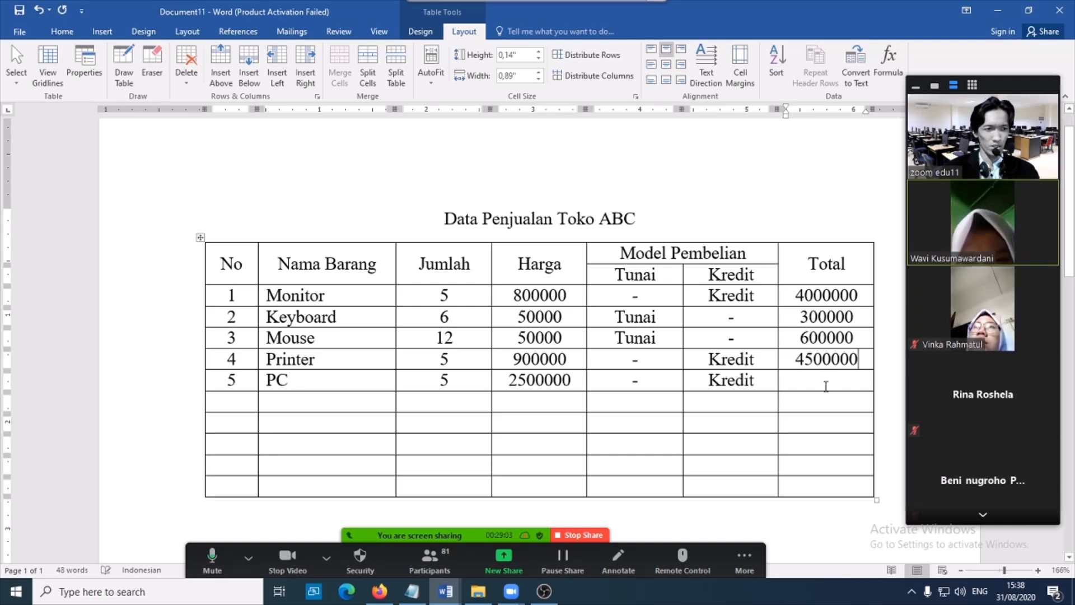
pyautogui.click(826, 385)
pyautogui.write('12500000')
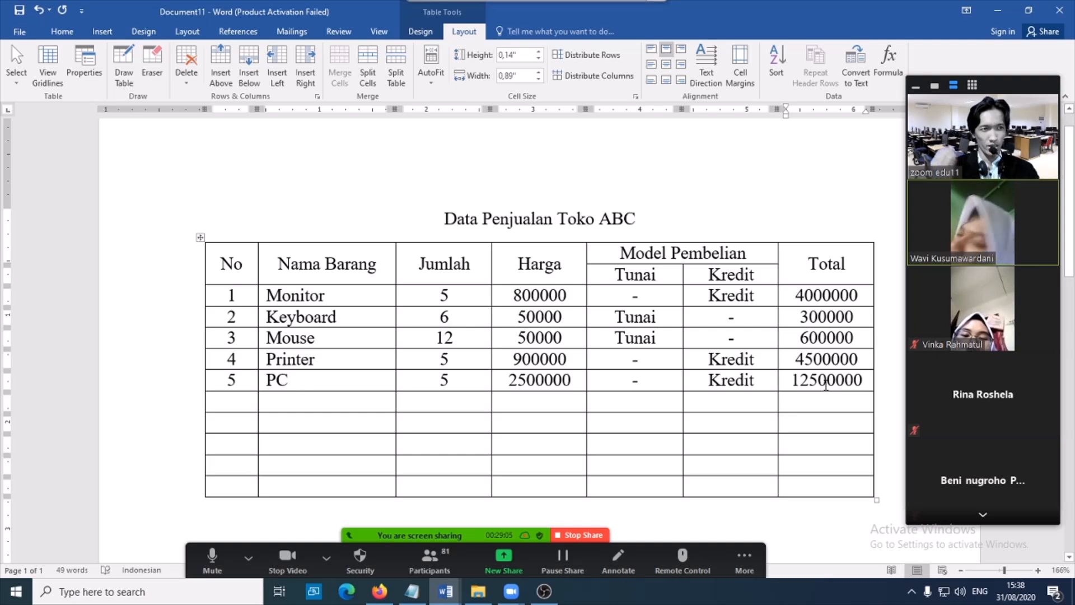
# Inspect the formula behind Printer's Total value and leave it unedited.
pyautogui.click(835, 360)
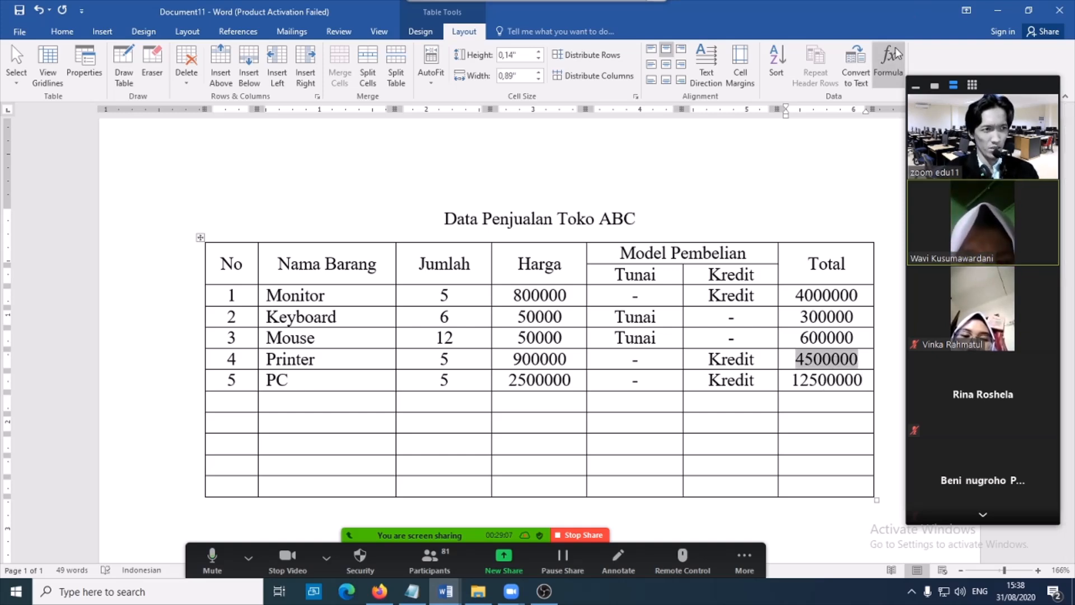
pyautogui.click(889, 66)
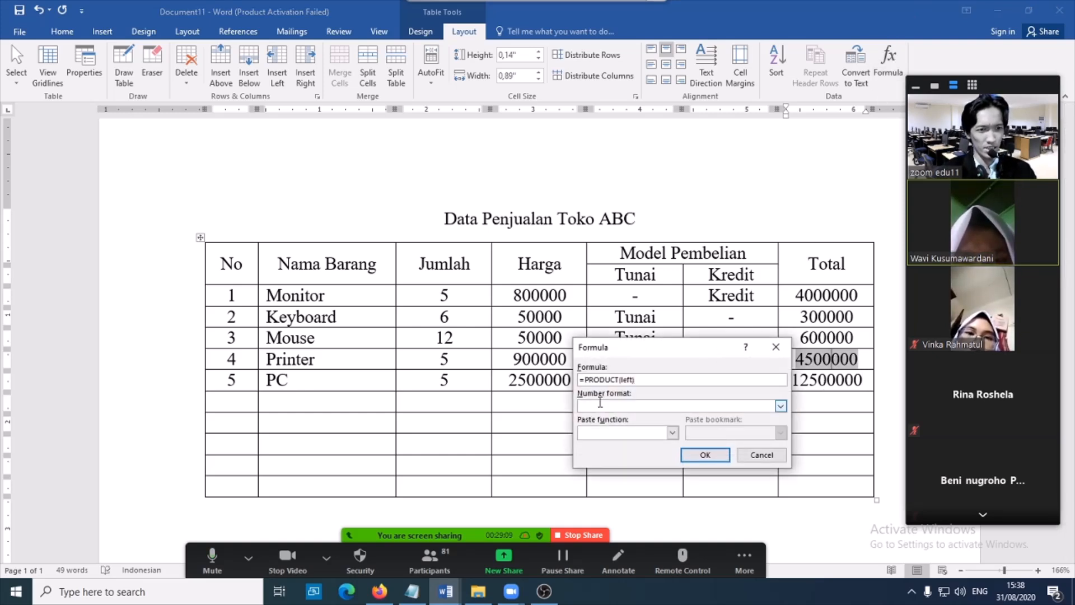
pyautogui.click(771, 457)
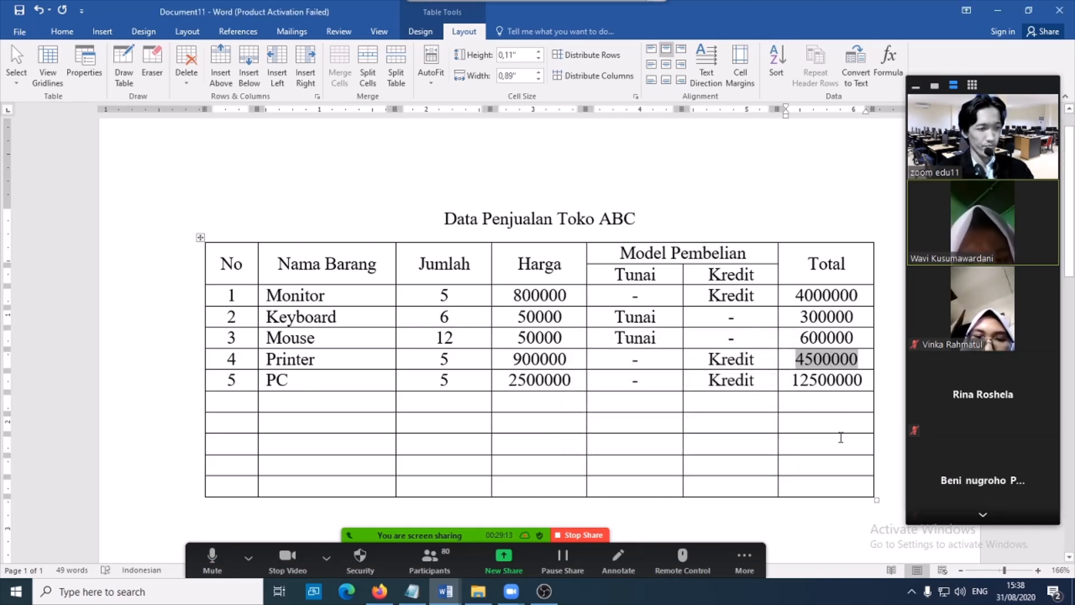
# Clear the calculated values from the Total column for all five items, keeping the cells themselves.
pyautogui.moveTo(840, 437); pyautogui.dragTo(802, 301)
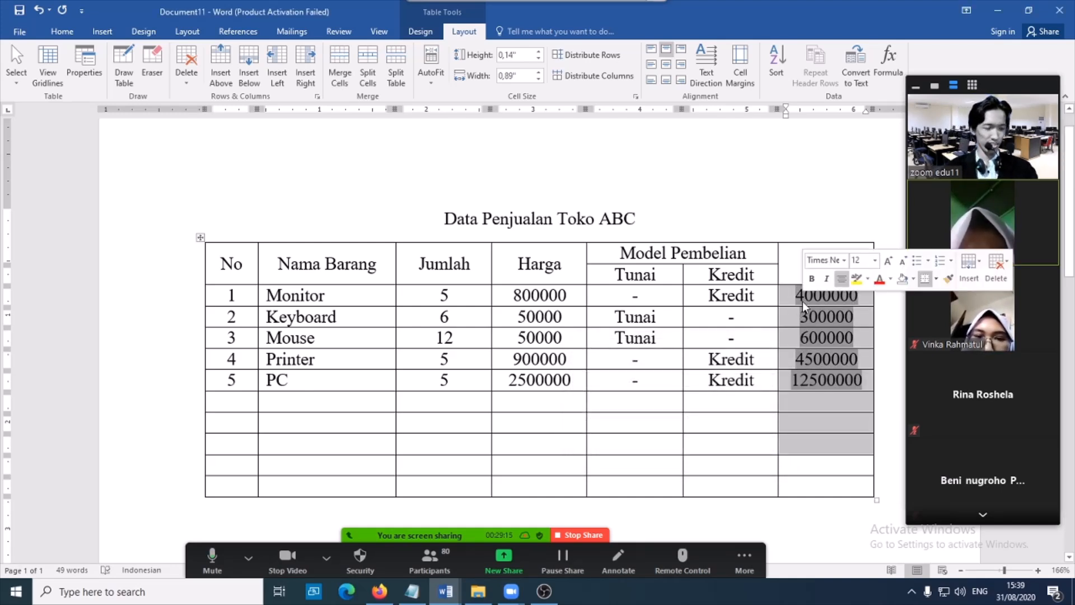
pyautogui.press('BackSpace')
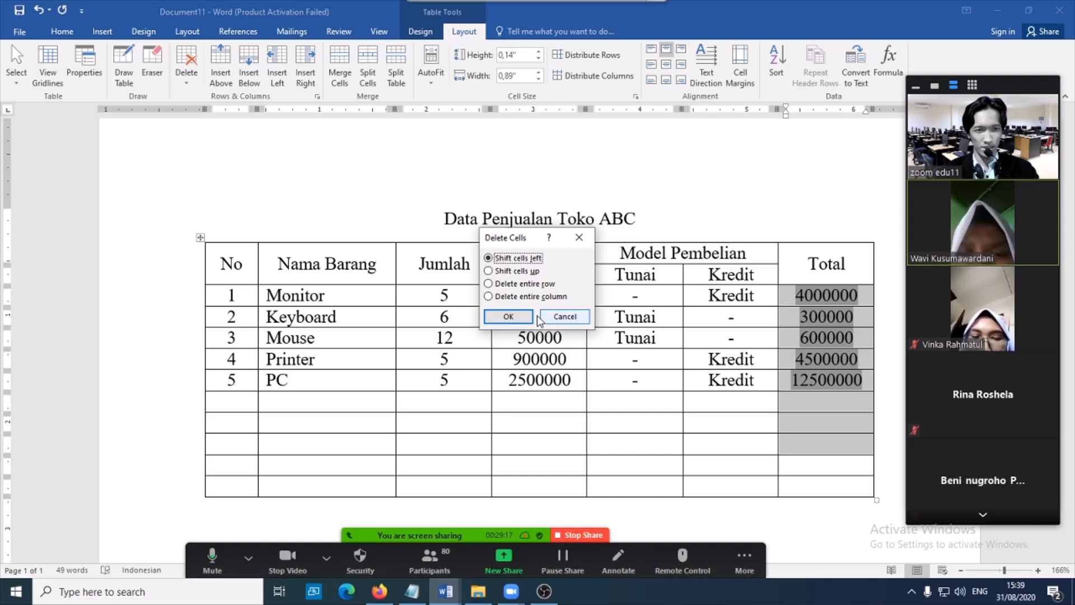
pyautogui.click(565, 316)
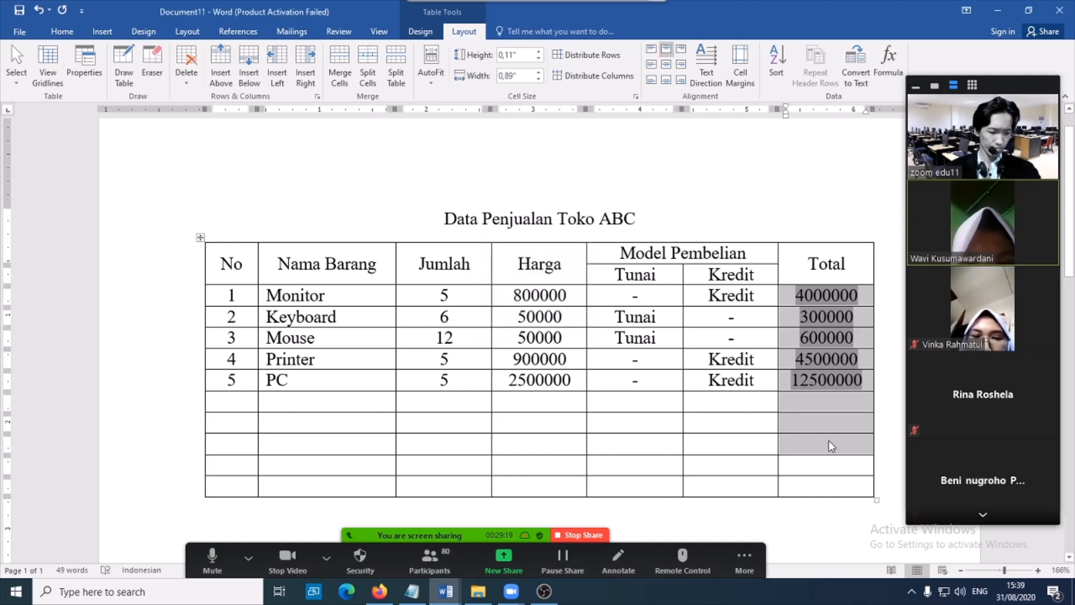
pyautogui.press('Delete')
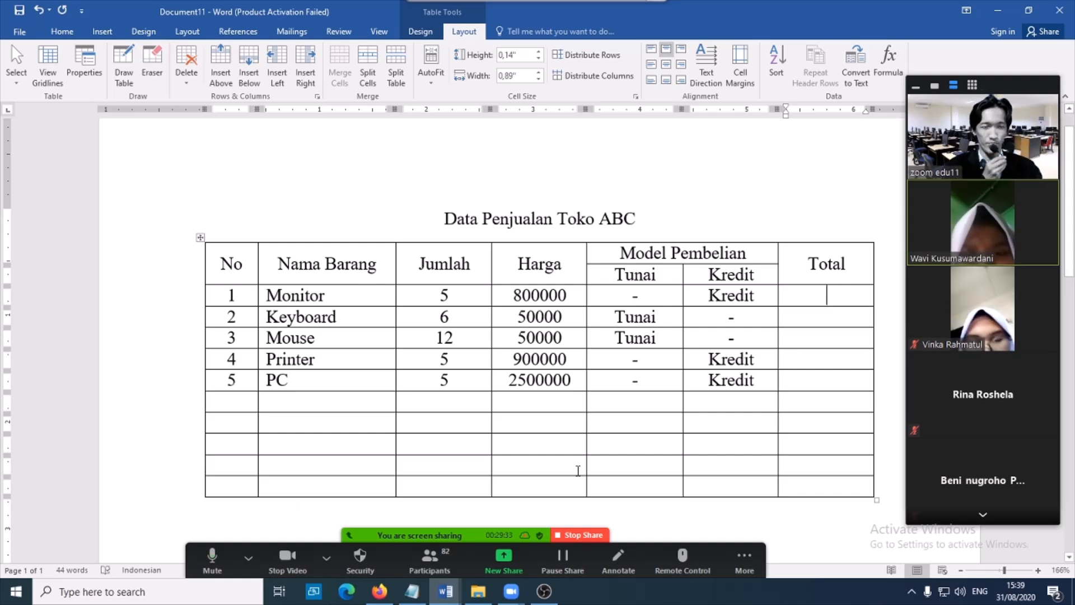
pyautogui.click(830, 298)
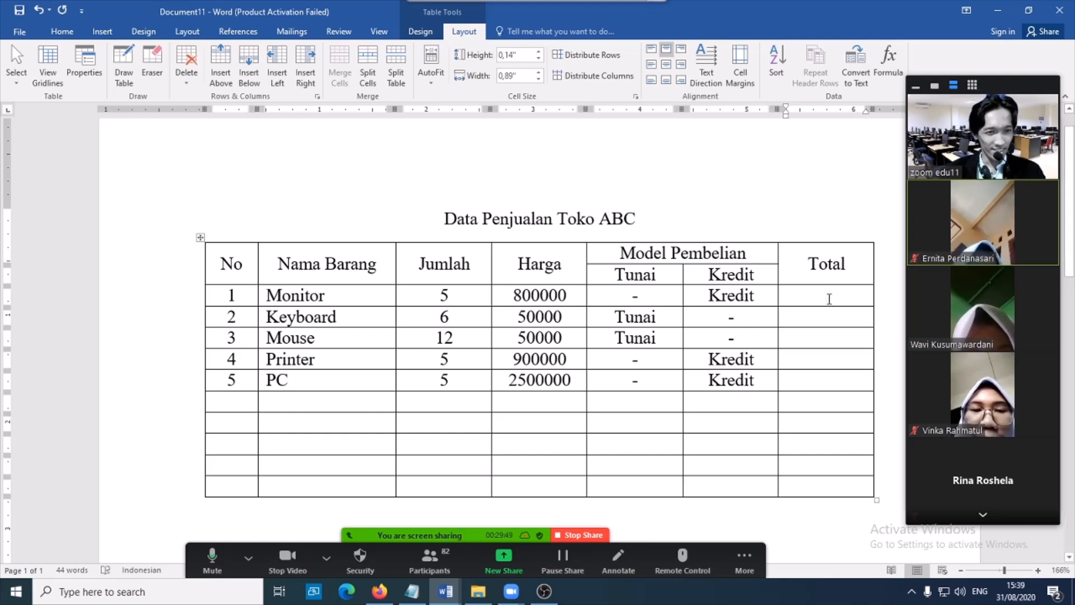
pyautogui.click(830, 294)
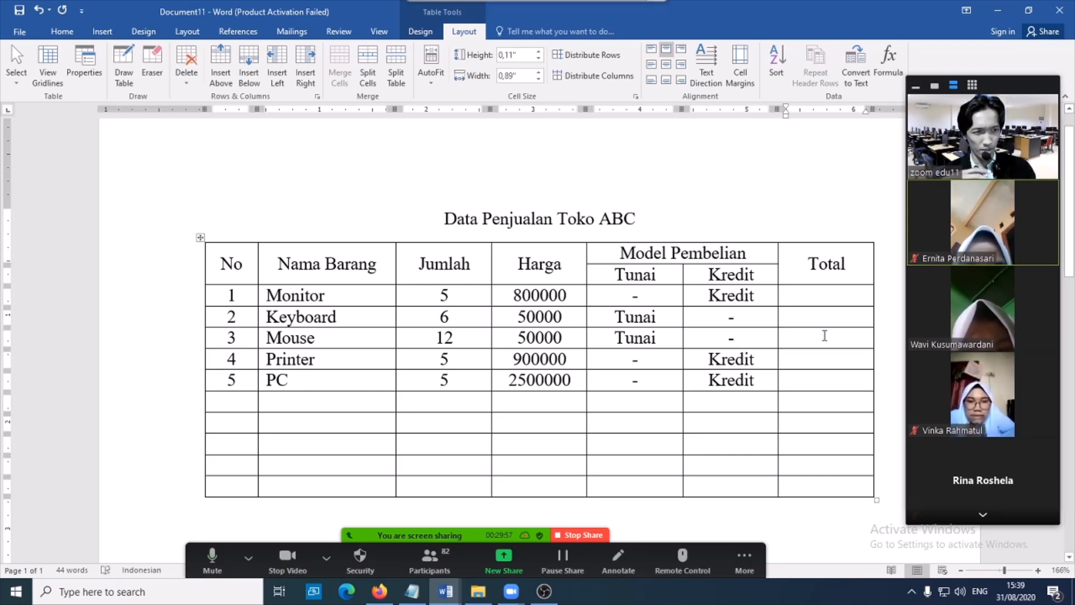
pyautogui.moveTo(847, 308); pyautogui.dragTo(839, 301)
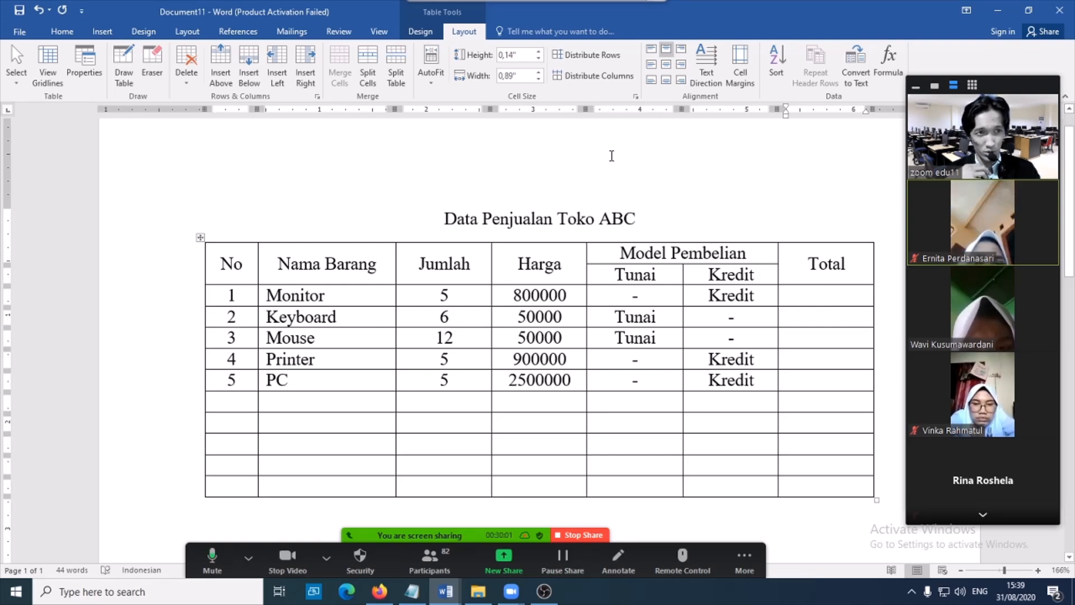
pyautogui.click(893, 67)
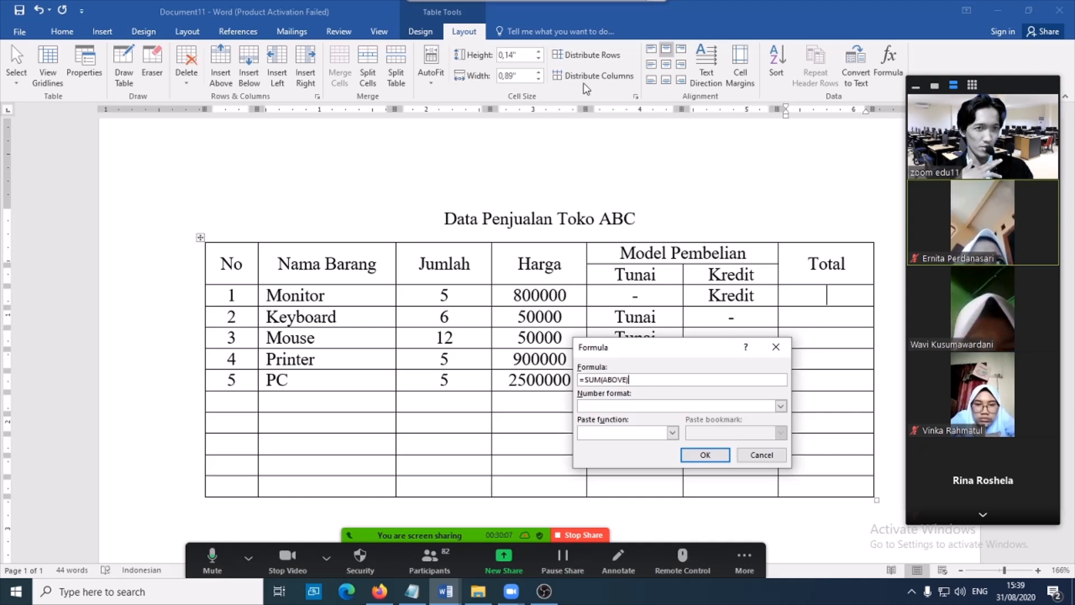
pyautogui.click(757, 459)
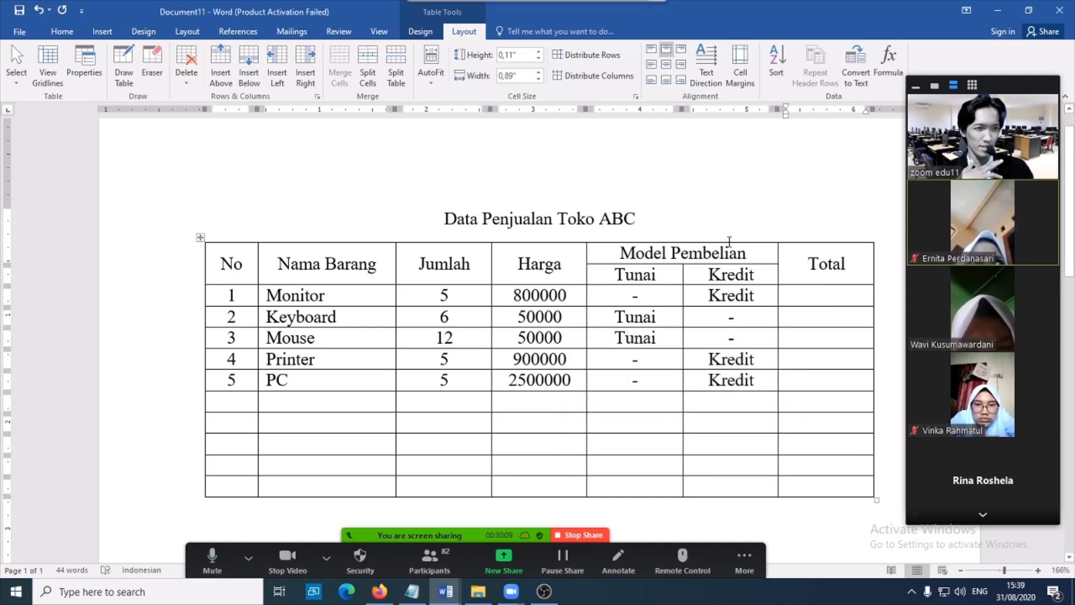
pyautogui.click(730, 210)
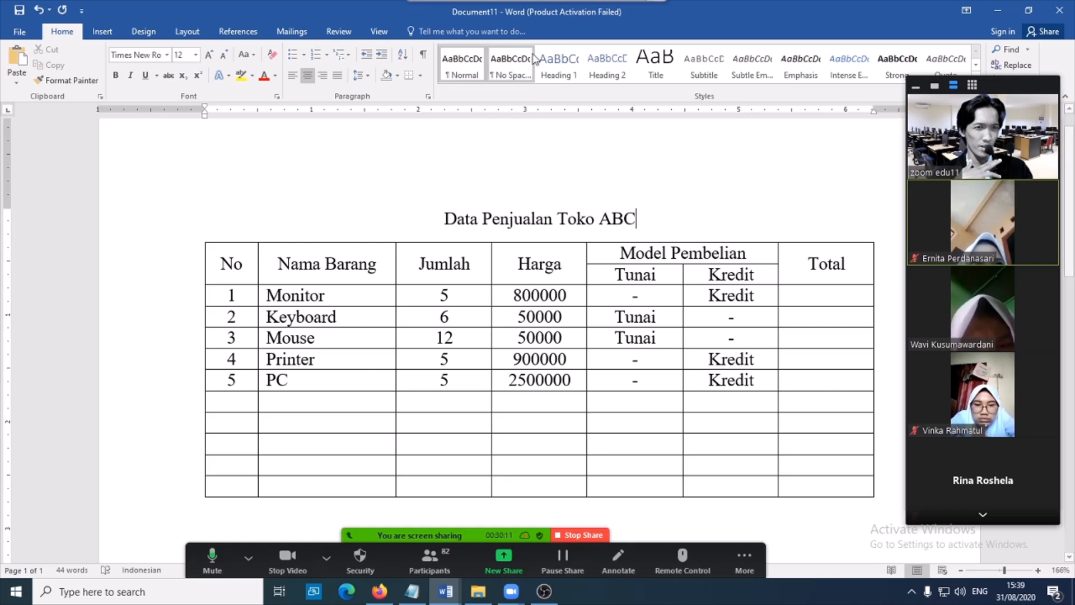
pyautogui.moveTo(566, 41)
pyautogui.click(657, 11)
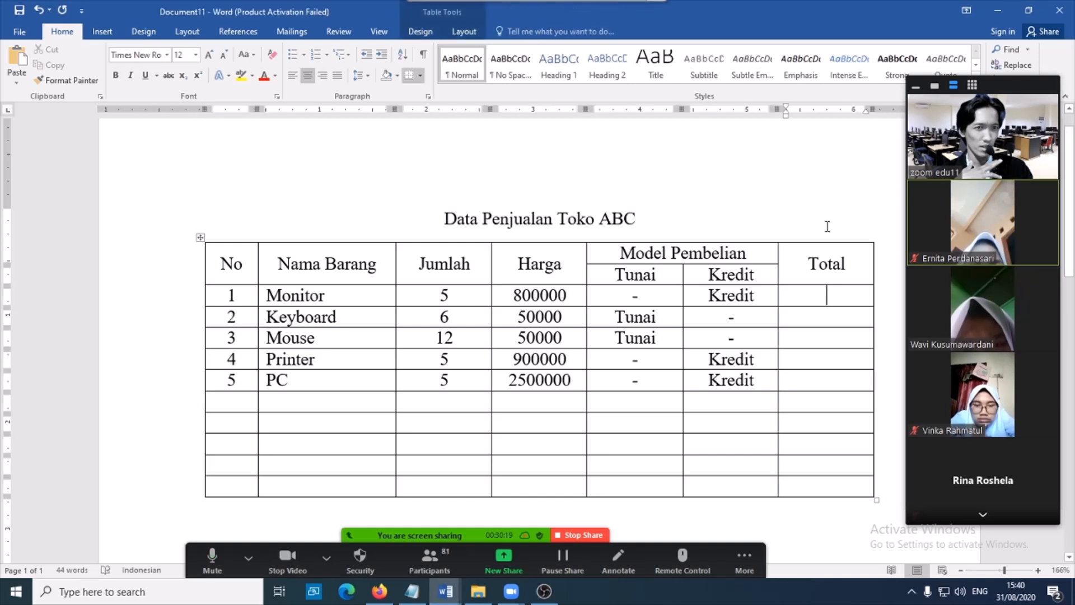
# Start a table formula in Monitor's Total cell and replace the default SUM(ABOVE) with just an equals sign.
pyautogui.click(828, 295)
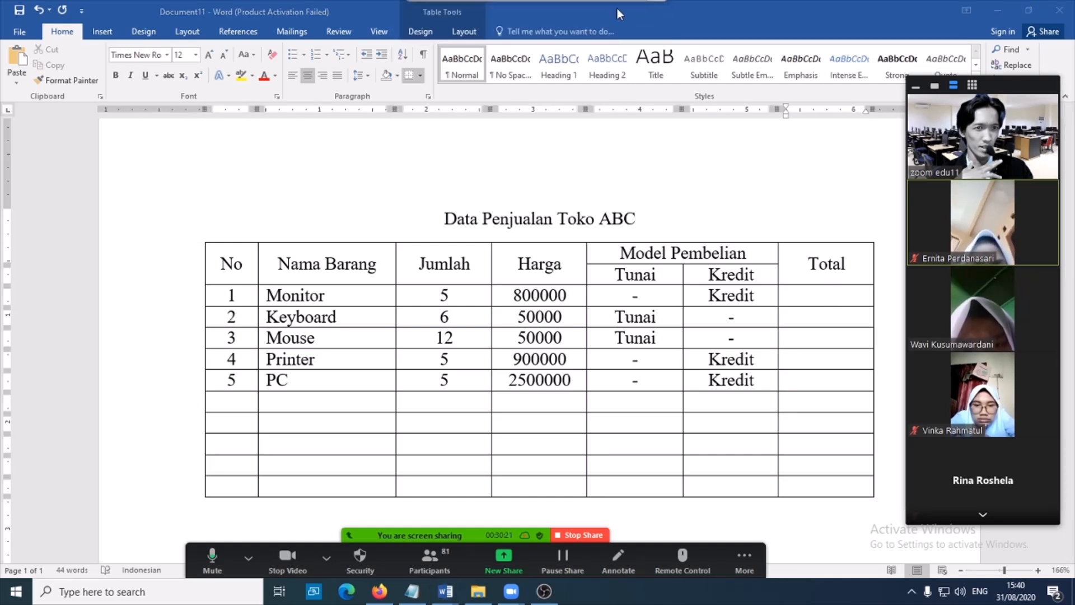
pyautogui.click(469, 37)
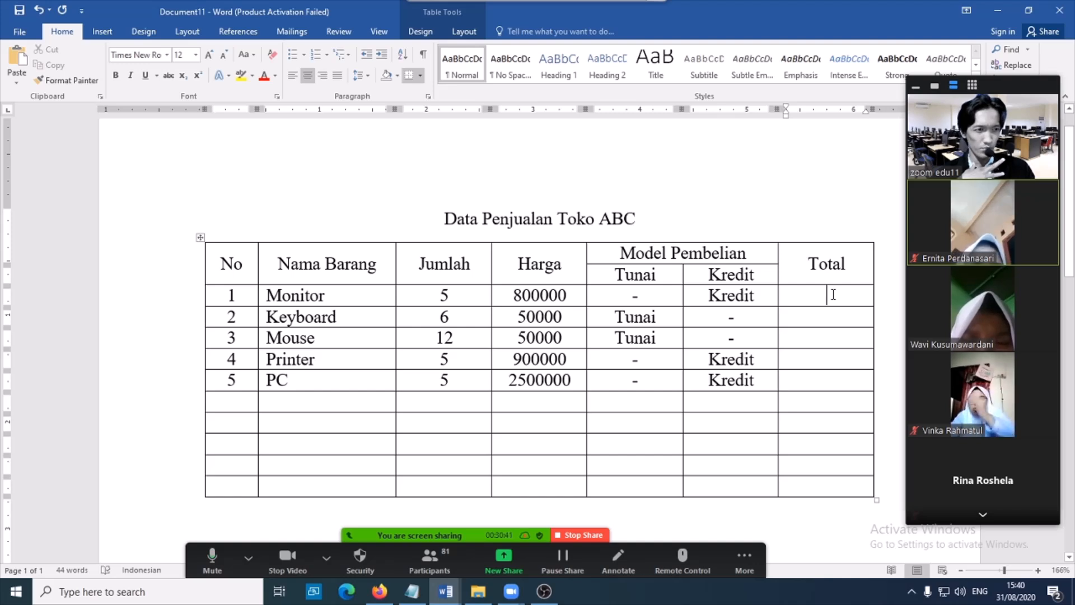
pyautogui.click(476, 38)
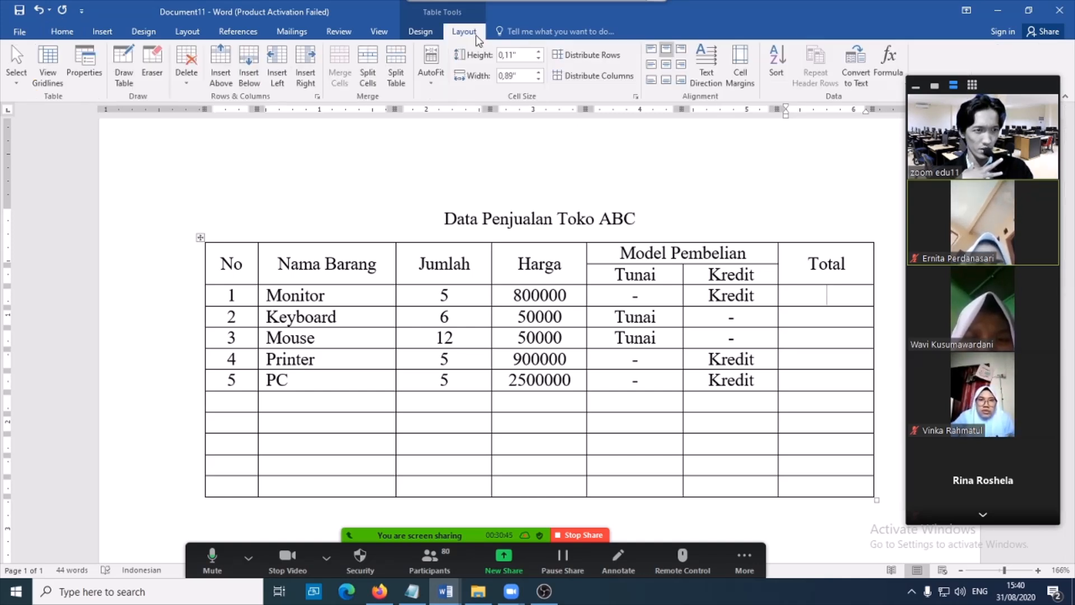
pyautogui.click(892, 62)
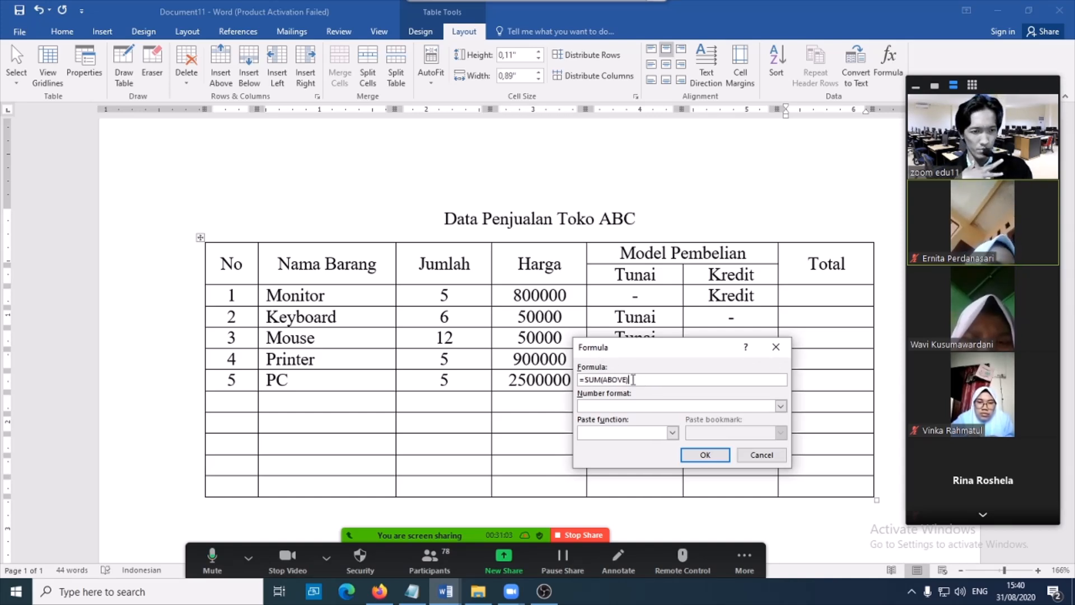
pyautogui.moveTo(633, 380); pyautogui.dragTo(592, 382)
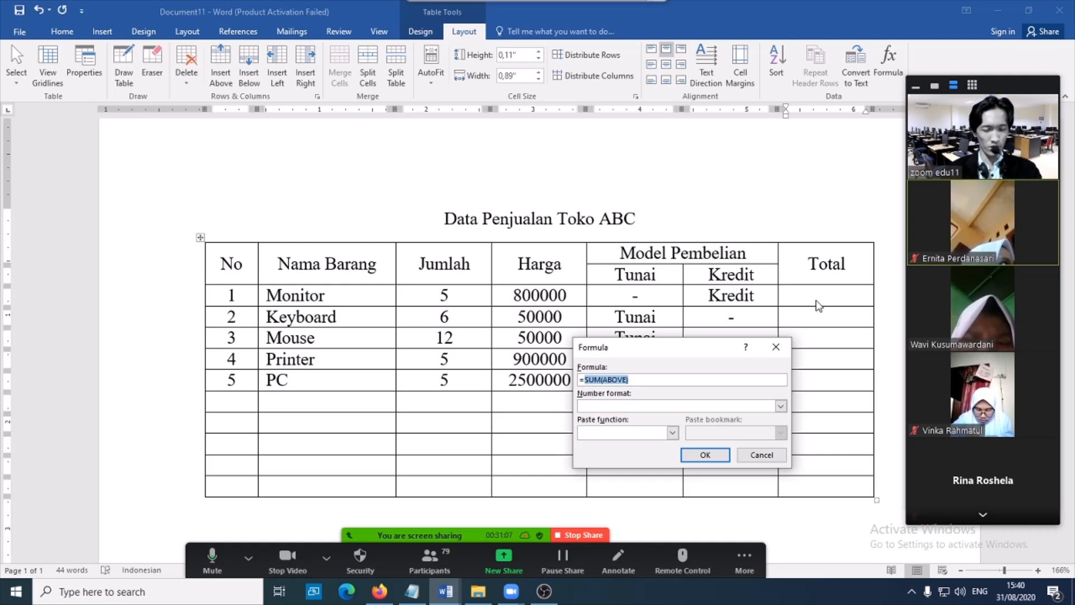
pyautogui.press('BackSpace')
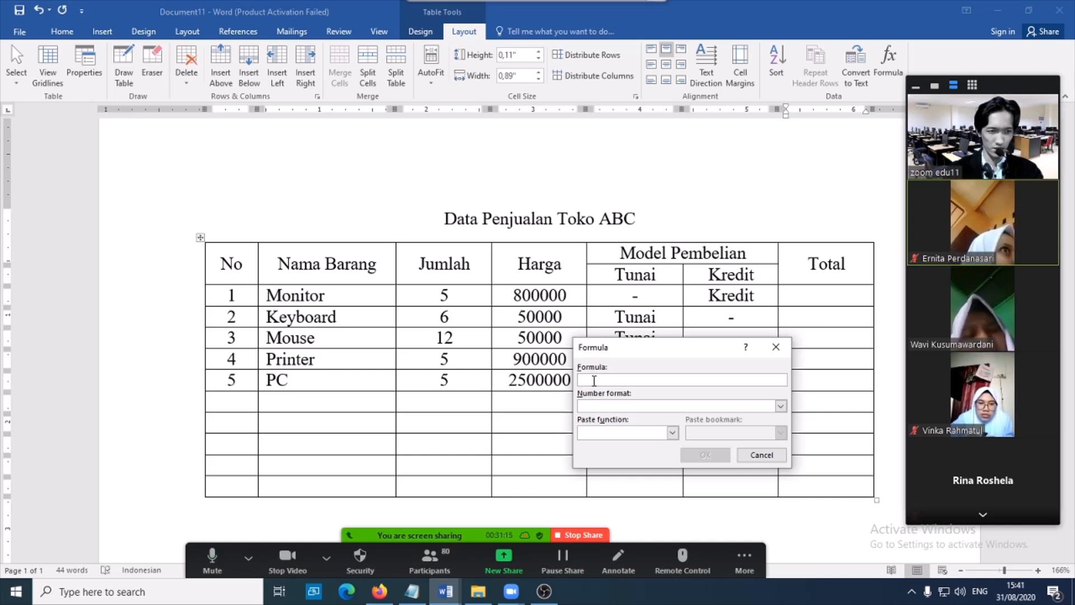
pyautogui.write('=')
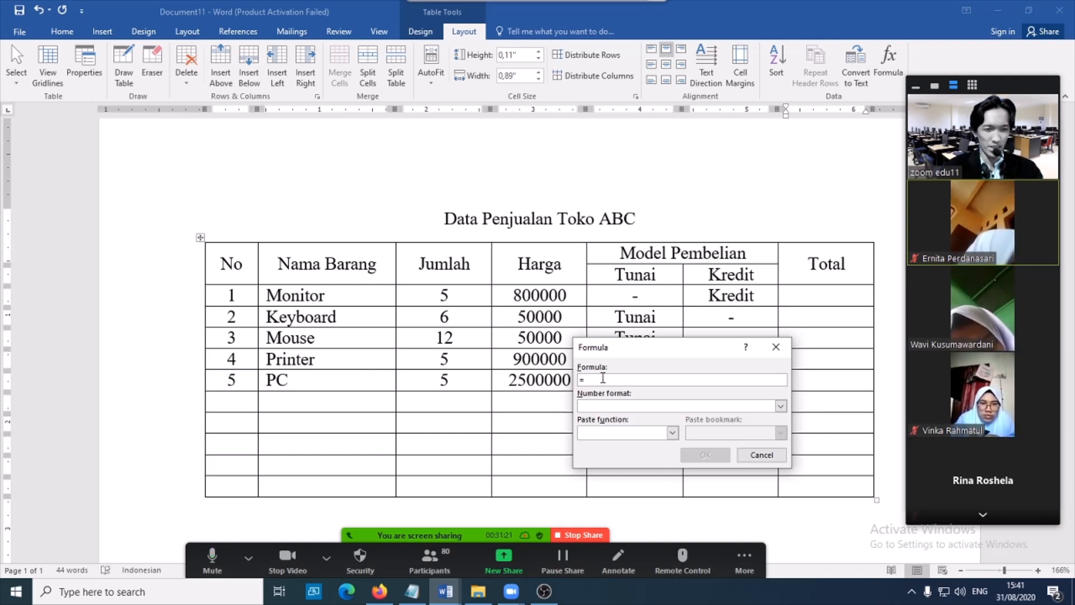
# Add the PRODUCT function with the argument left, giving =PRODUCT(left), and insert the formula in Monitor's Total cell.
pyautogui.click(673, 433)
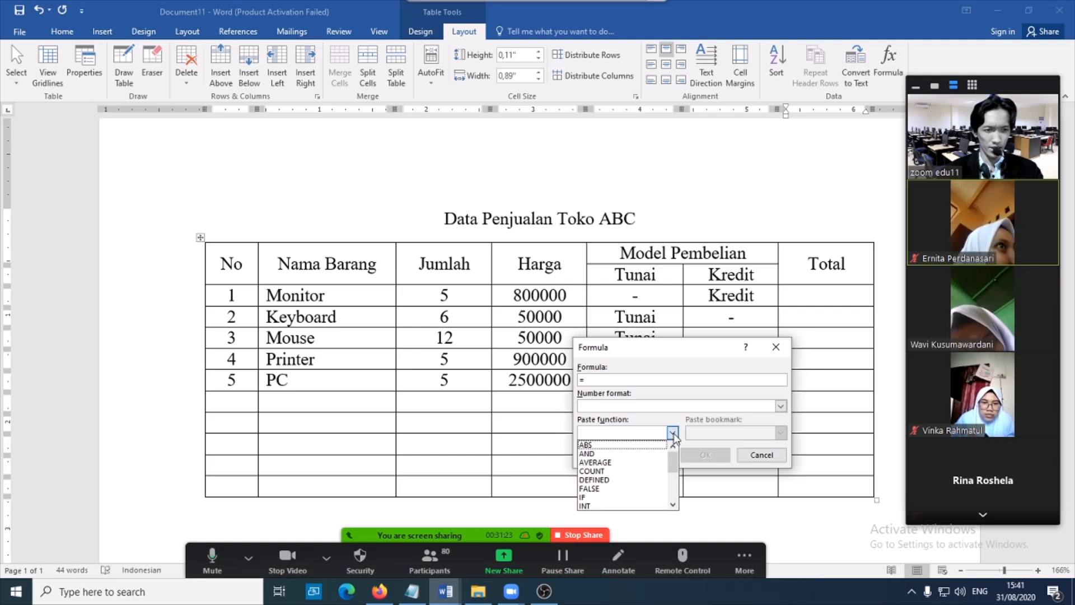
pyautogui.moveTo(675, 466); pyautogui.dragTo(675, 491)
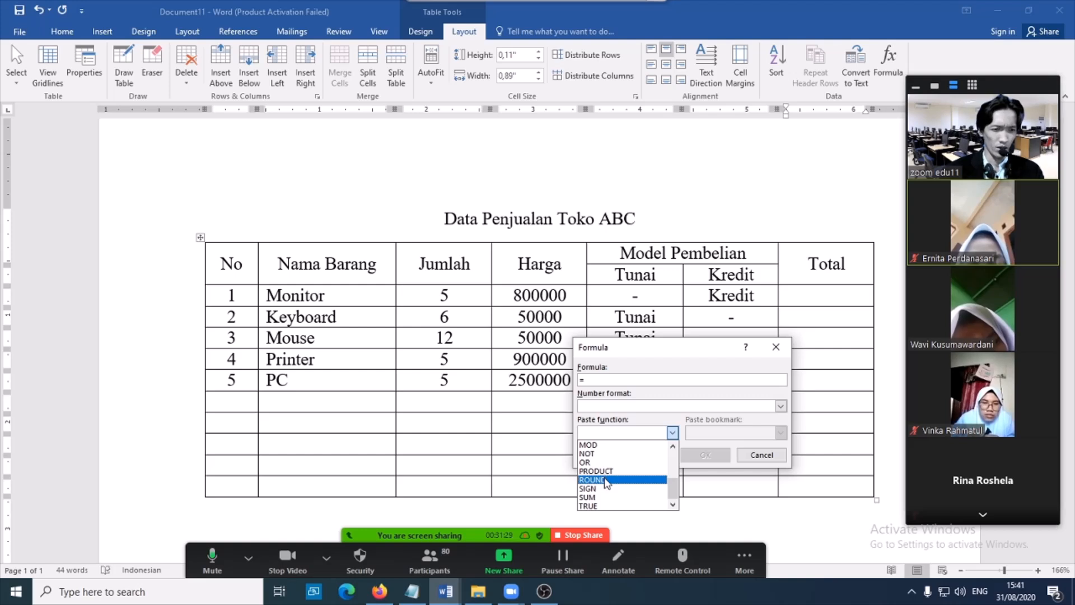
pyautogui.moveTo(674, 497); pyautogui.dragTo(675, 480)
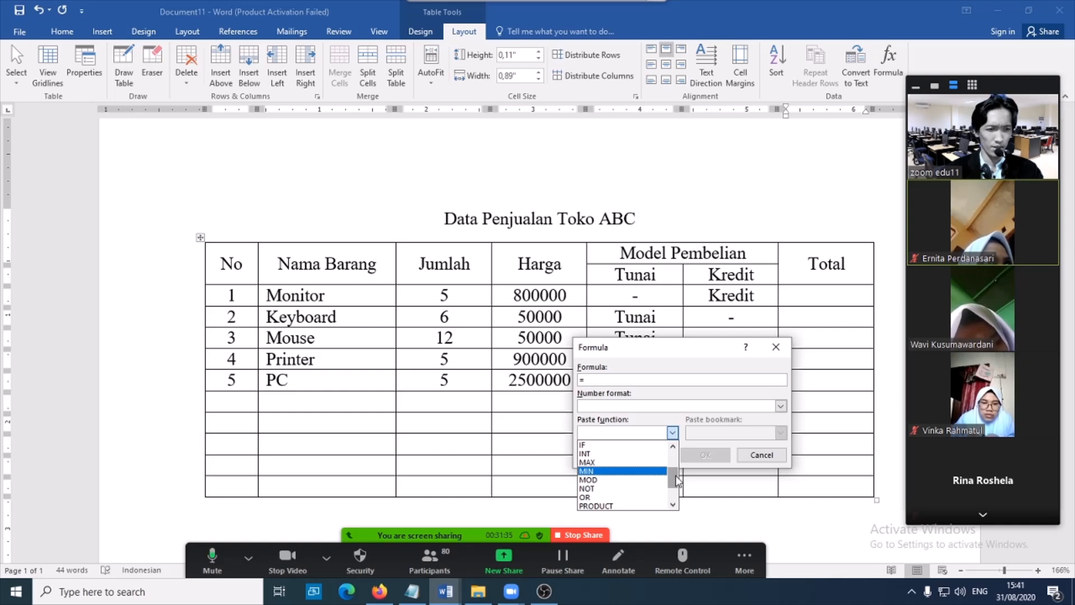
pyautogui.moveTo(676, 478)
pyautogui.mouseDown()
pyautogui.moveTo(674, 465)
pyautogui.moveTo(674, 488)
pyautogui.mouseUp()
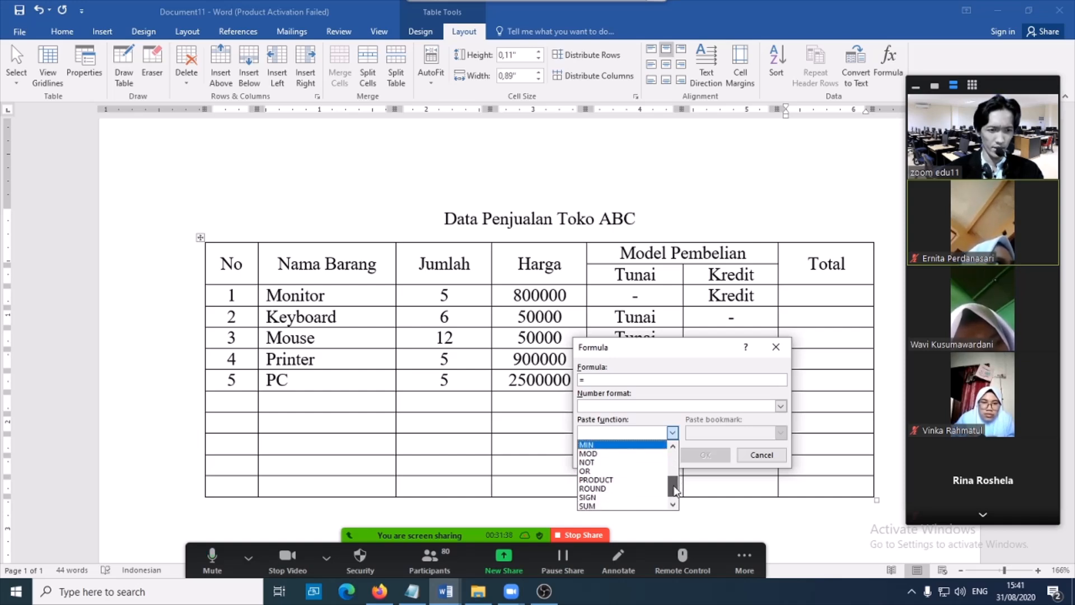
pyautogui.click(644, 480)
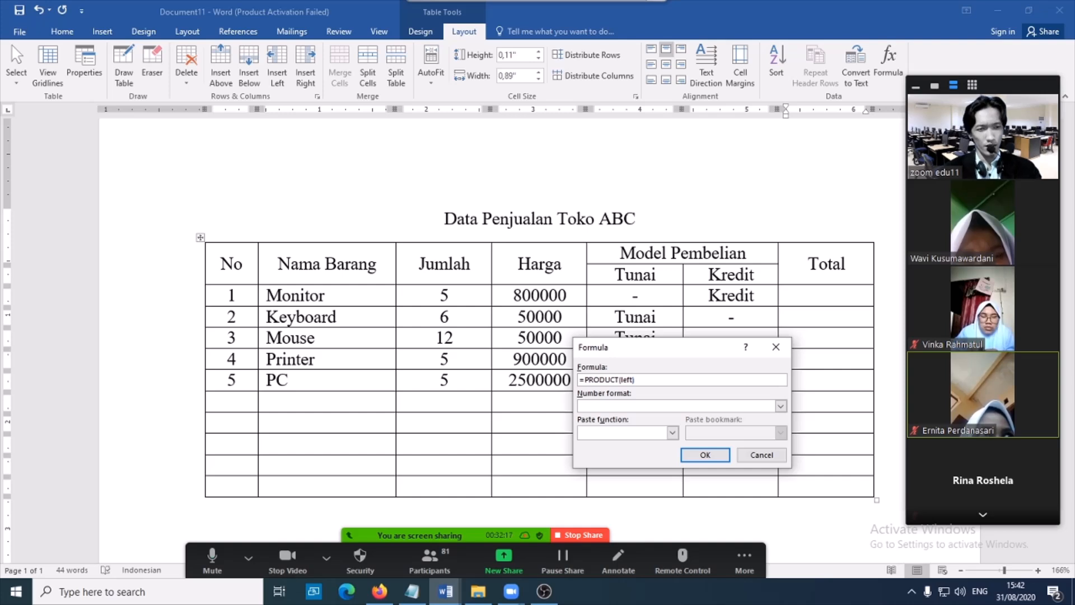
pyautogui.click(701, 456)
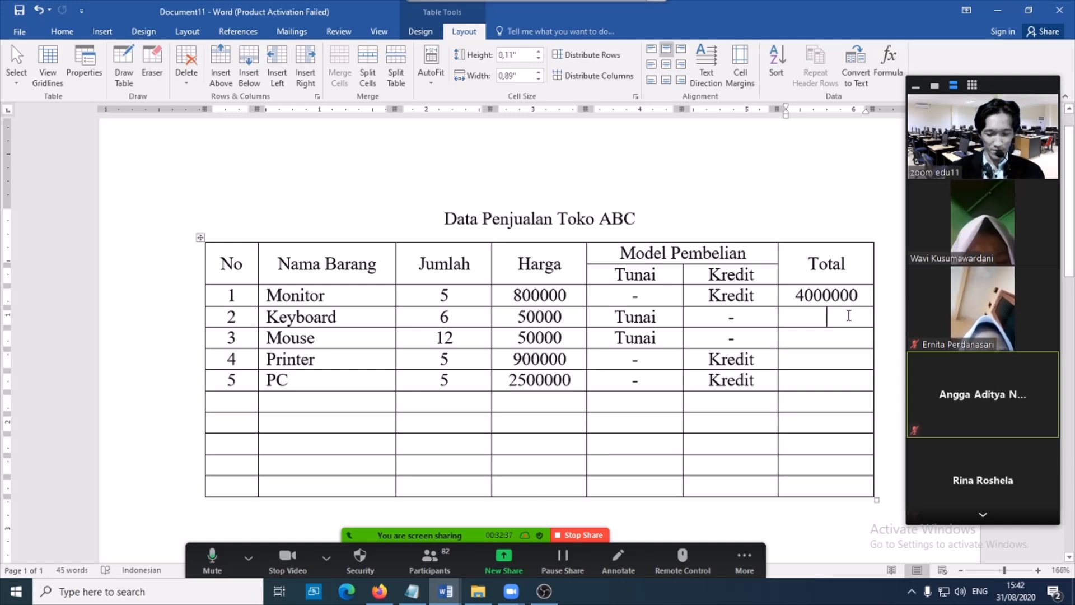
# Delete the calculated value from Monitor's Total cell.
pyautogui.doubleClick(823, 296)
pyautogui.moveTo(823, 297); pyautogui.dragTo(802, 303)
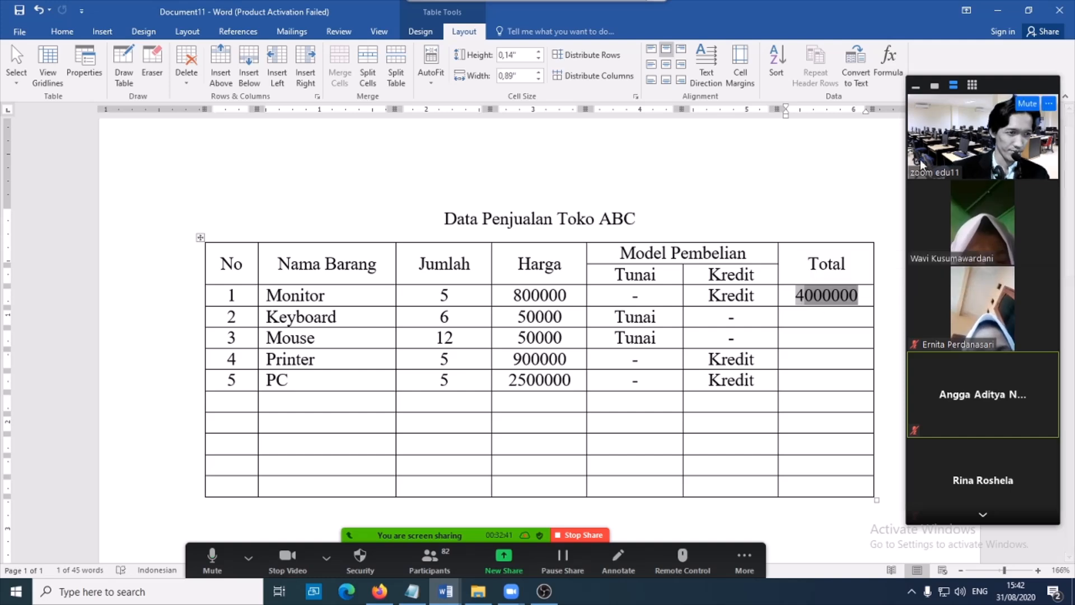
pyautogui.click(866, 297)
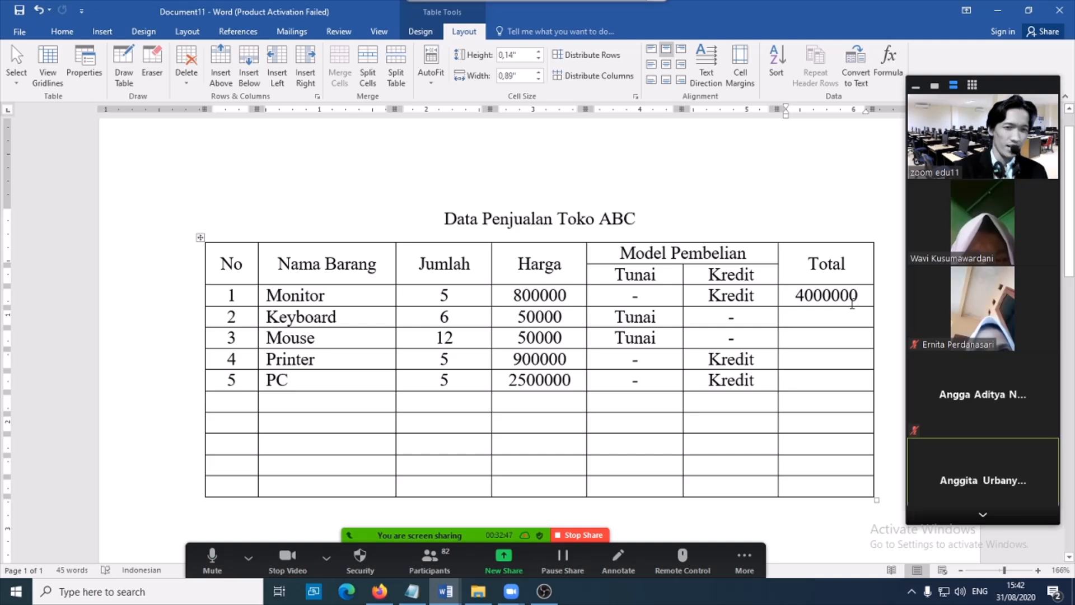
pyautogui.moveTo(859, 295); pyautogui.dragTo(804, 302)
pyautogui.hotkey('ctrl', 'c')
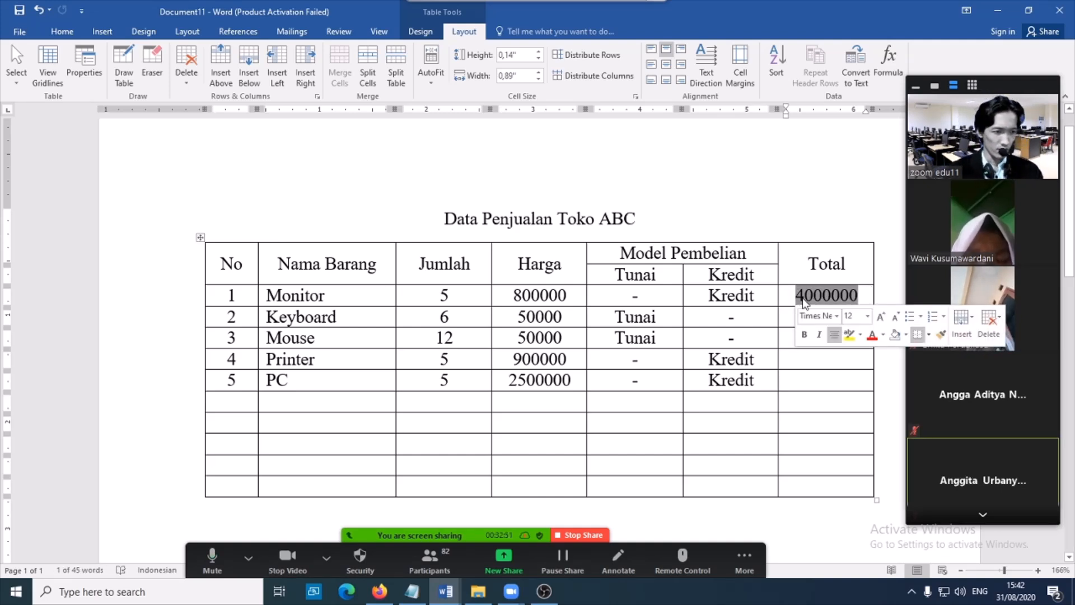
pyautogui.press('Delete')
# Insert the formula =PRODUCT(c3:d3) in Monitor's Total cell in place of the default SUM(ABOVE).
pyautogui.click(883, 66)
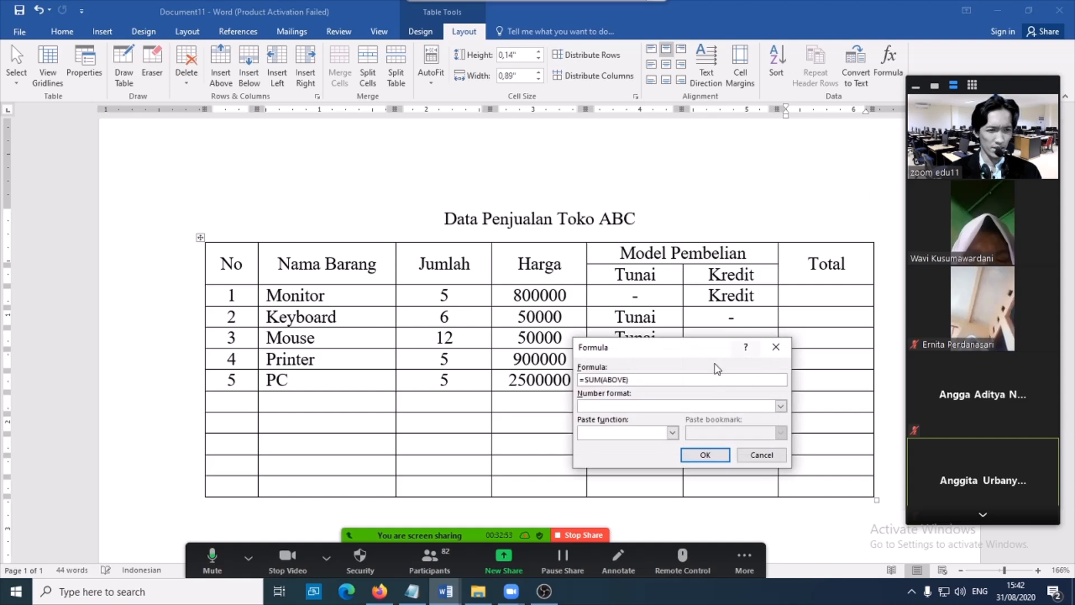
pyautogui.moveTo(628, 380); pyautogui.dragTo(586, 384)
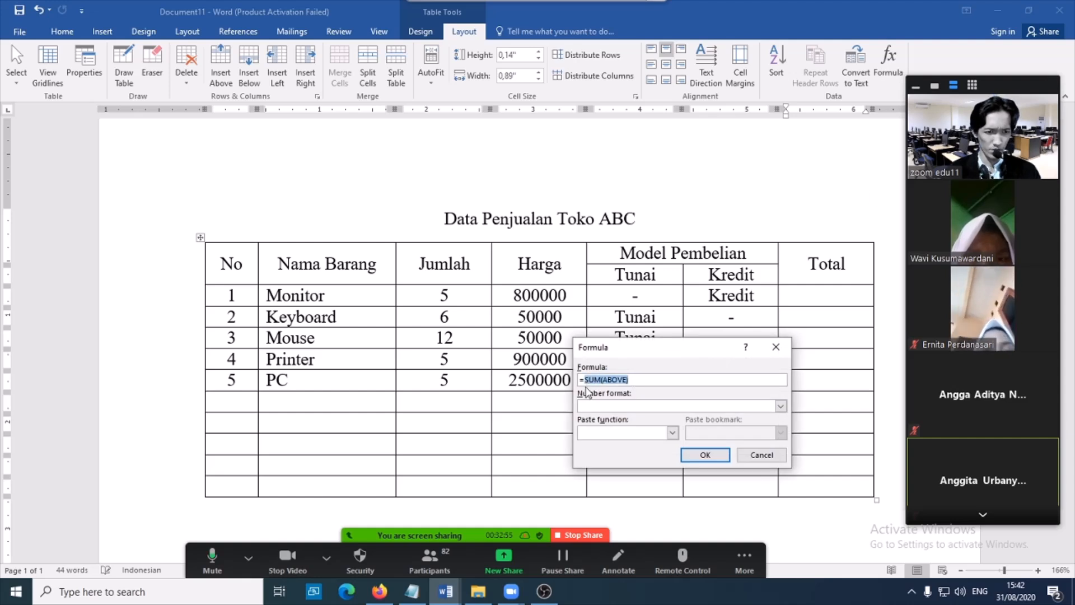
pyautogui.press('BackSpace')
pyautogui.click(672, 432)
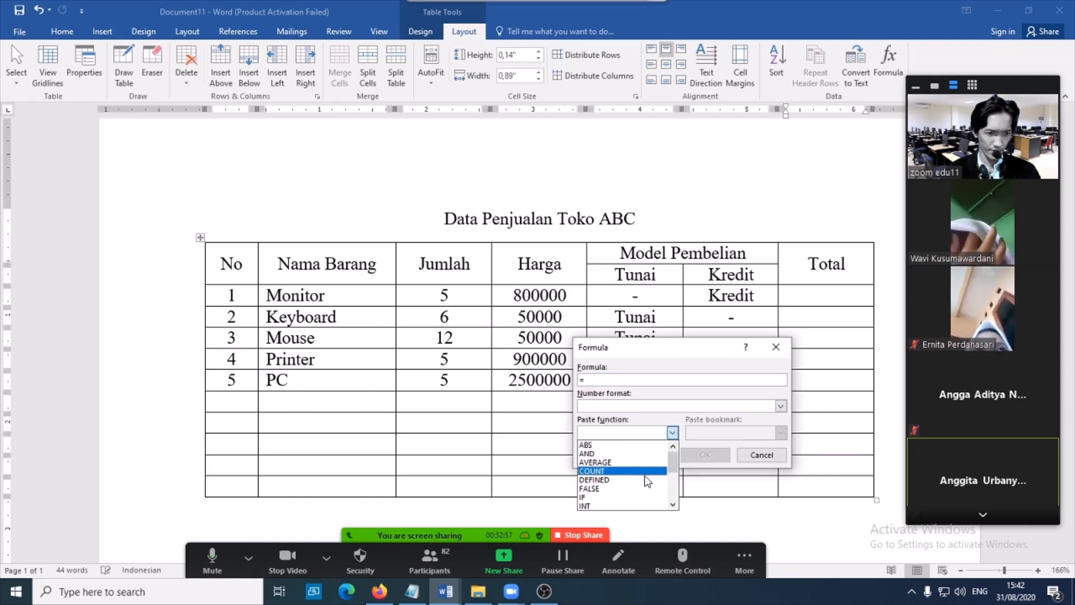
pyautogui.scroll(-2, 644, 481)
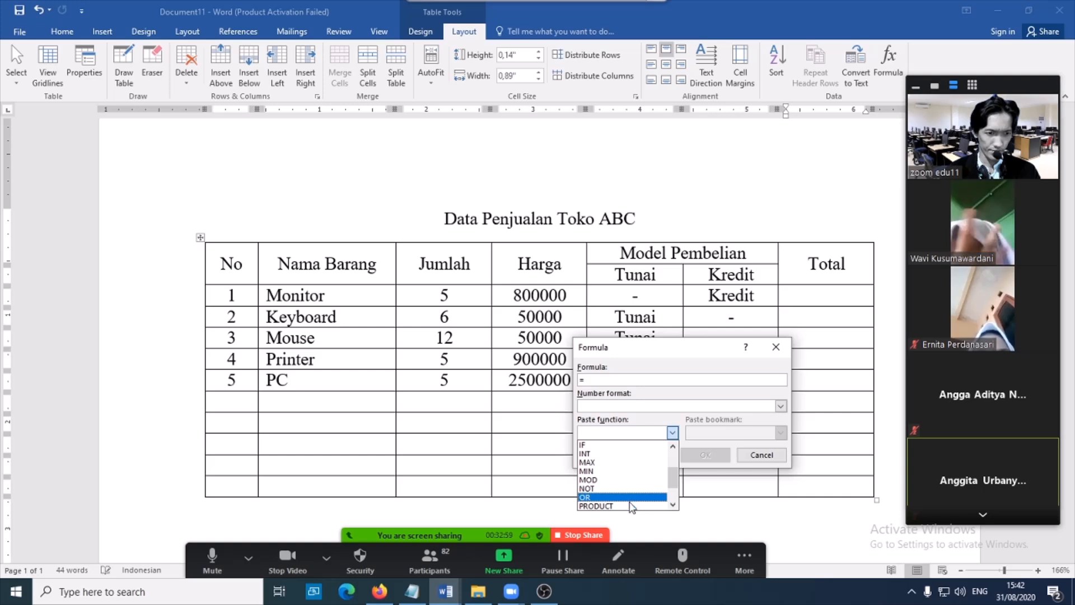
pyautogui.click(631, 506)
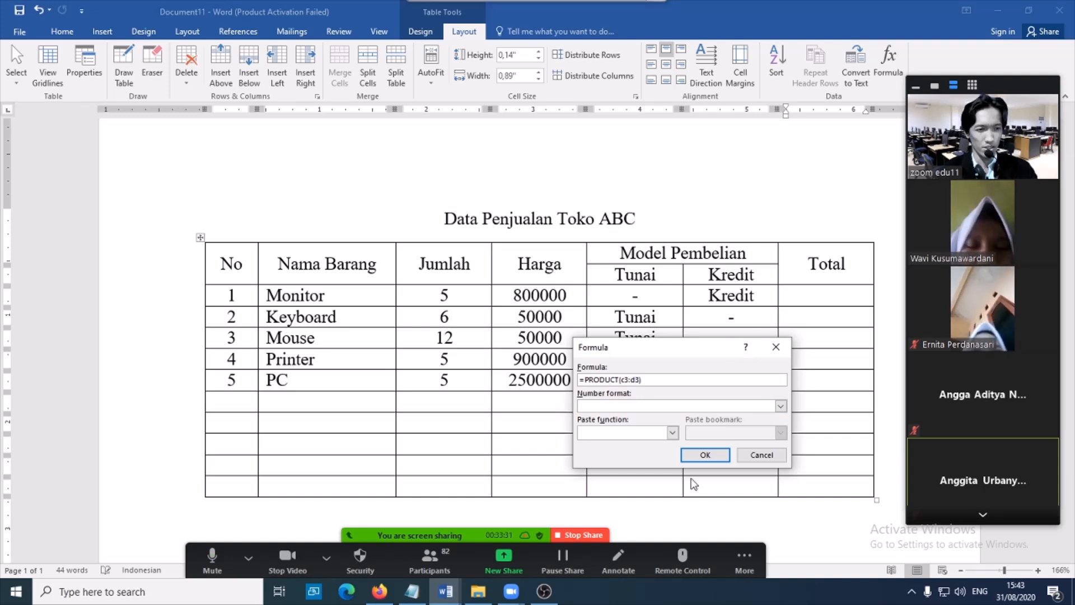
pyautogui.click(704, 455)
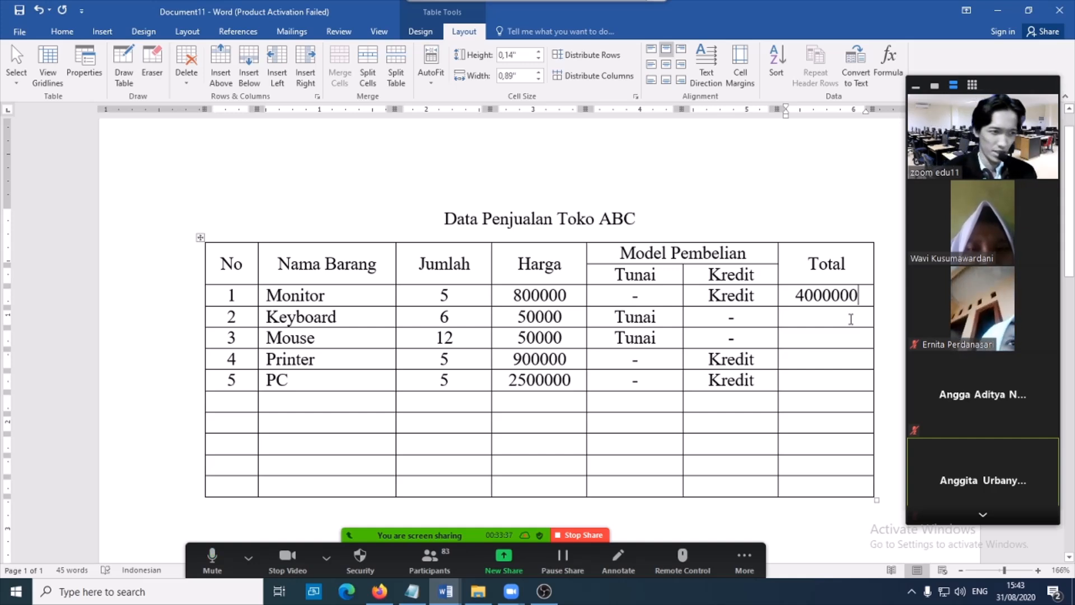
# Try pasting Monitor's copied Total into Keyboard's Total cell, and undo the paste.
pyautogui.click(851, 319)
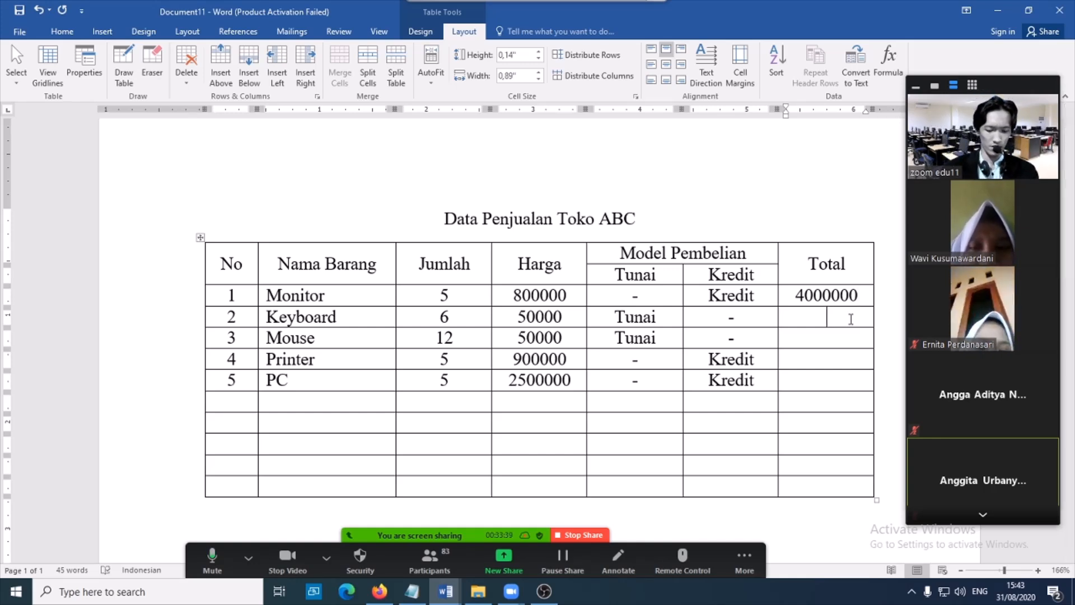
pyautogui.hotkey('ctrl', 'v')
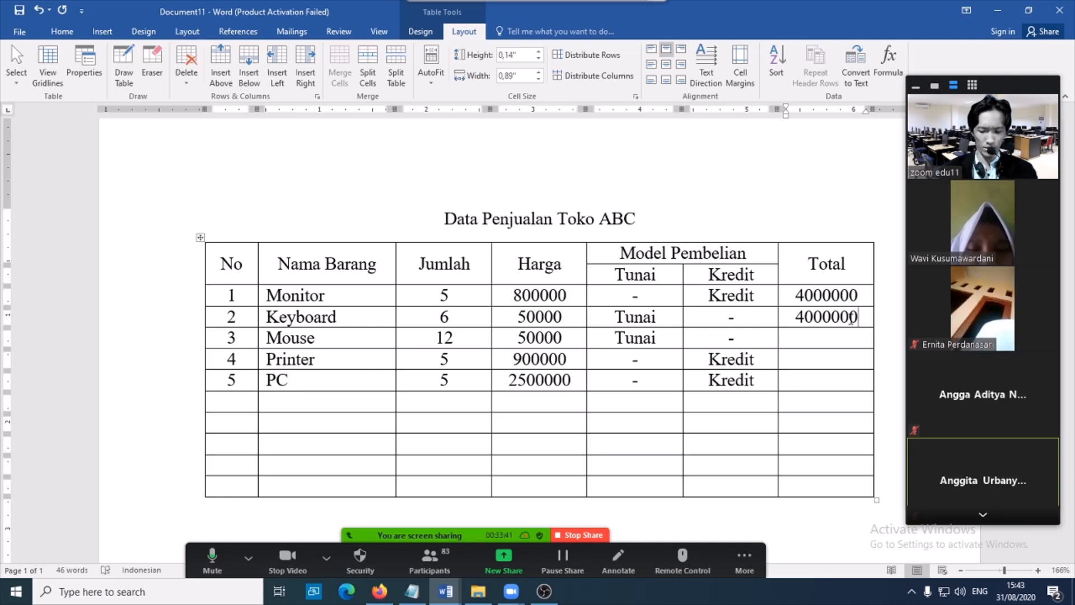
pyautogui.hotkey('ctrl', 'z')
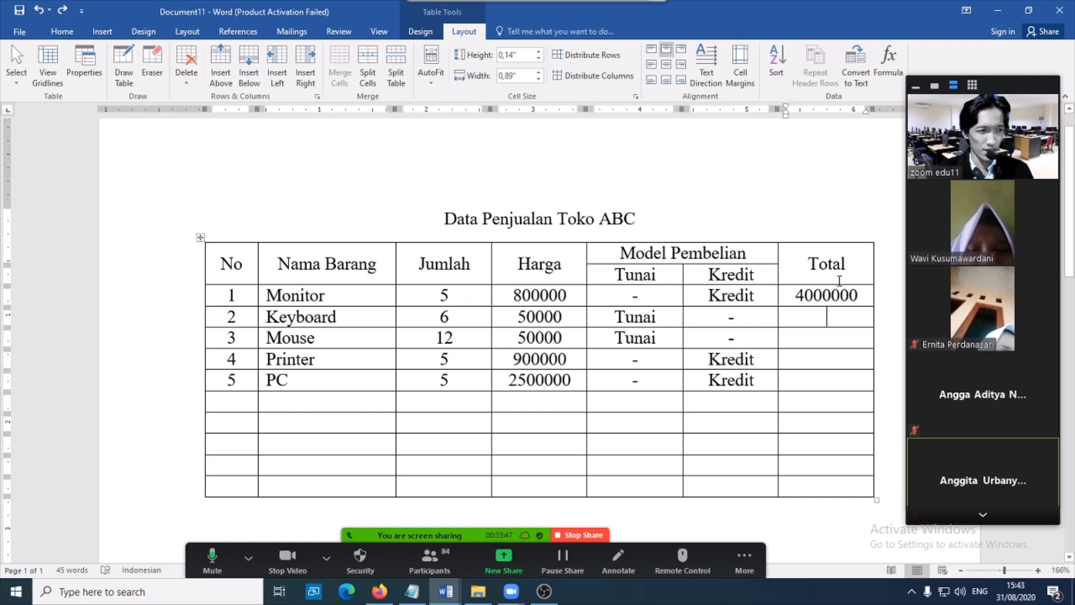
# Replace the argument of Monitor's Total formula with left, so that it reads =PRODUCT(left).
pyautogui.doubleClick(836, 295)
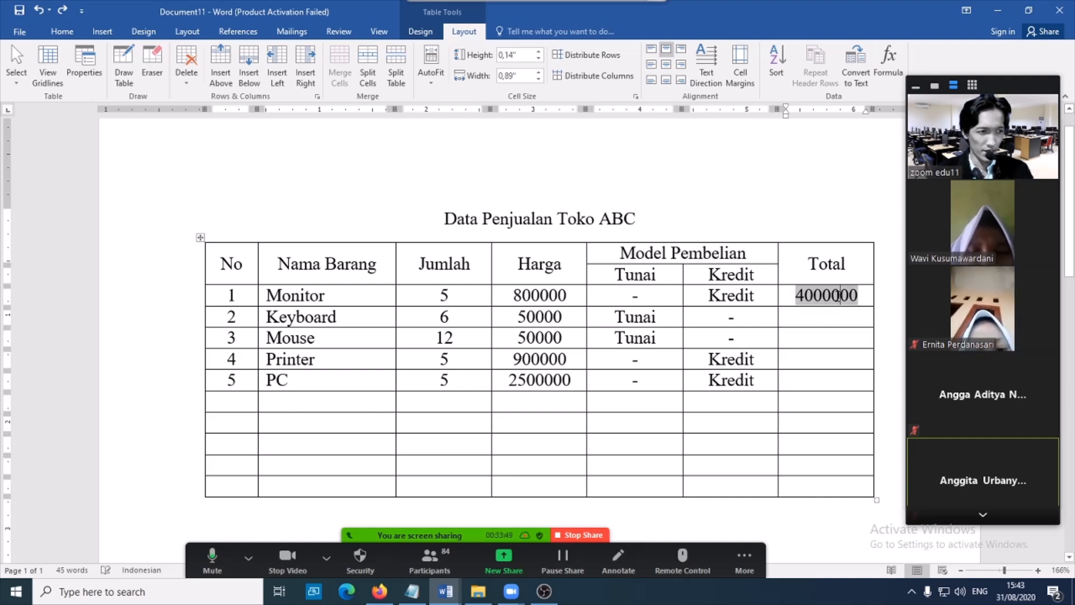
pyautogui.click(885, 67)
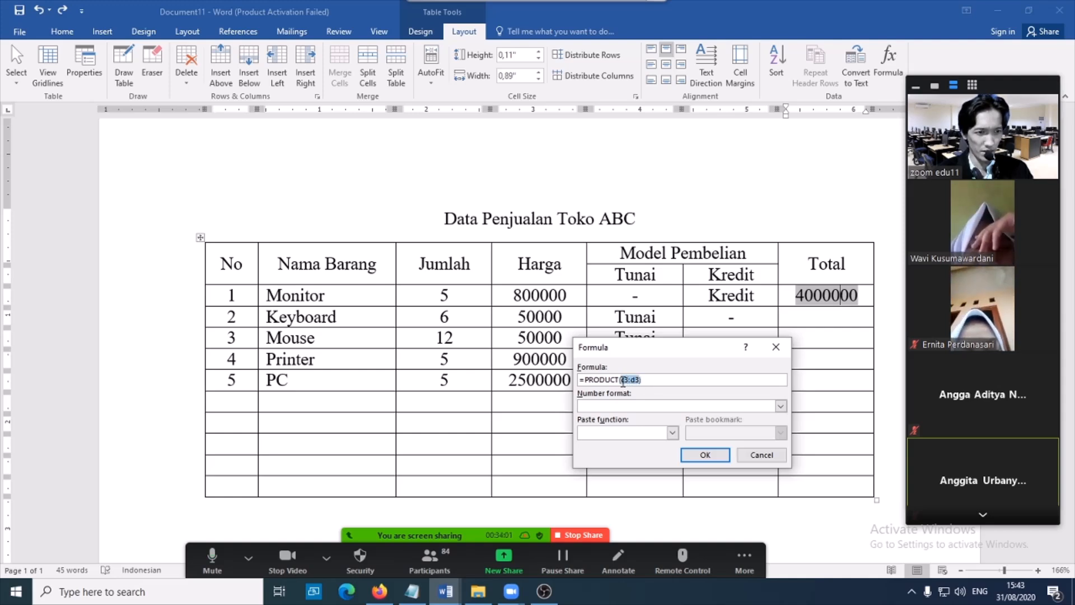
pyautogui.press('BackSpace')
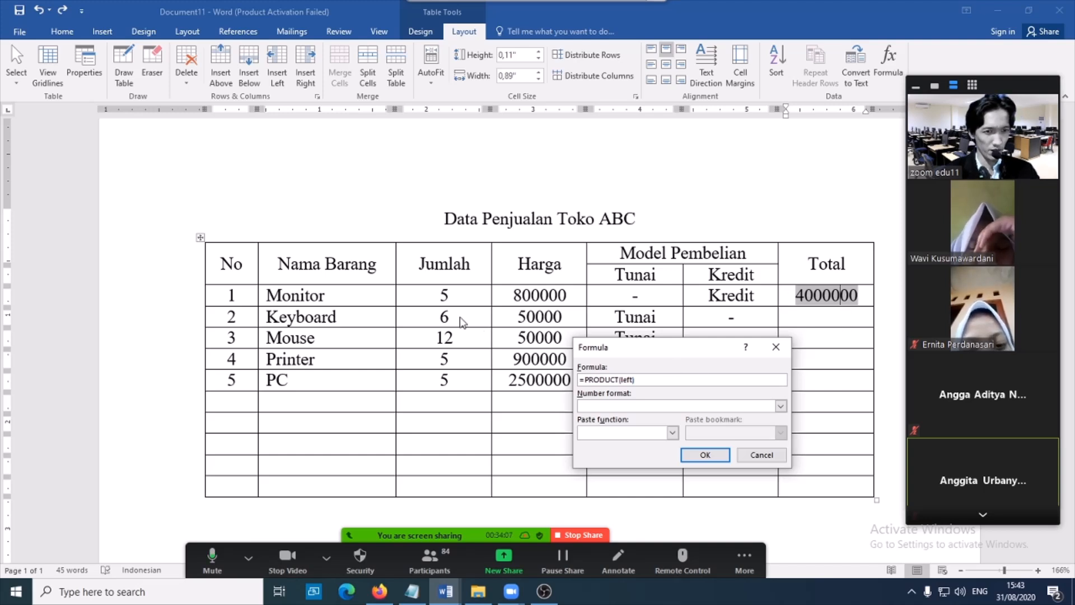
pyautogui.click(717, 456)
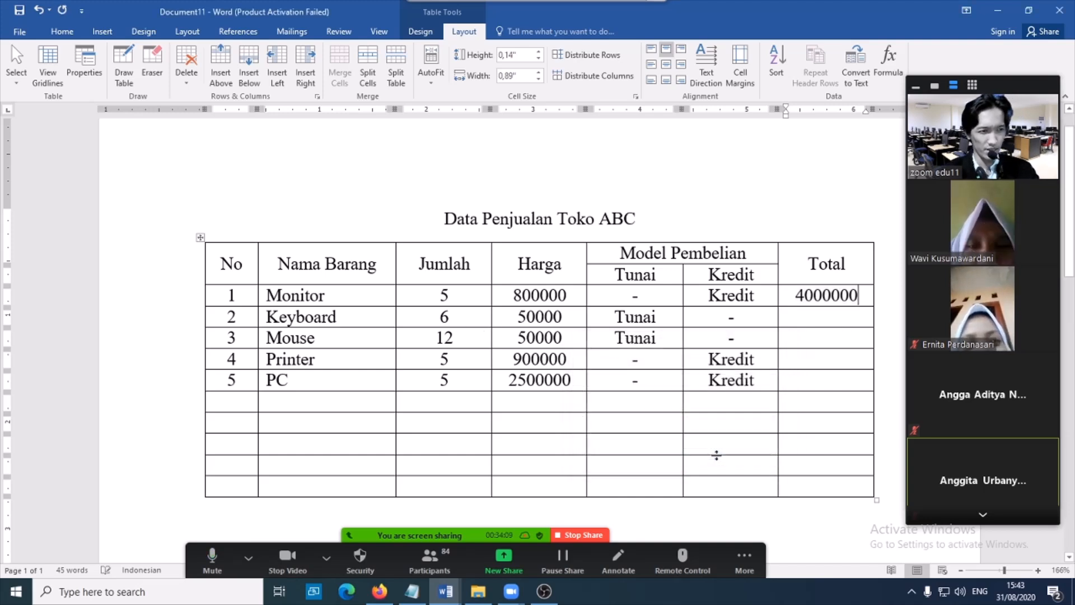
# Repeat the =PRODUCT(left) formula in the Total cells of Keyboard, Mouse, Printer and PC.
pyautogui.click(843, 319)
pyautogui.write('300000')
pyautogui.press('F4')
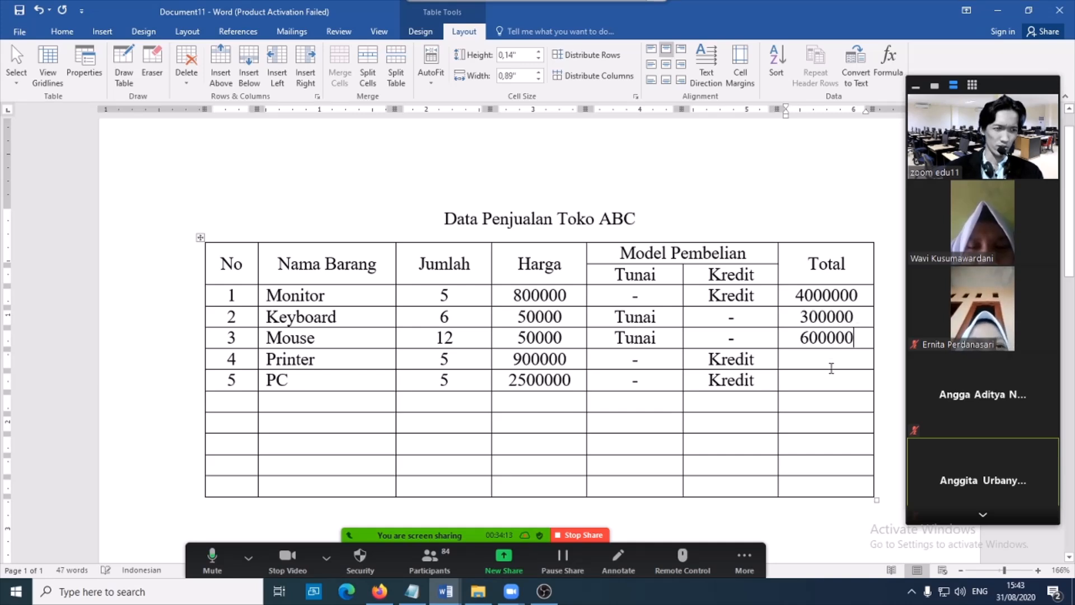
pyautogui.click(826, 359)
pyautogui.press('F4')
pyautogui.click(819, 380)
pyautogui.press('F4')
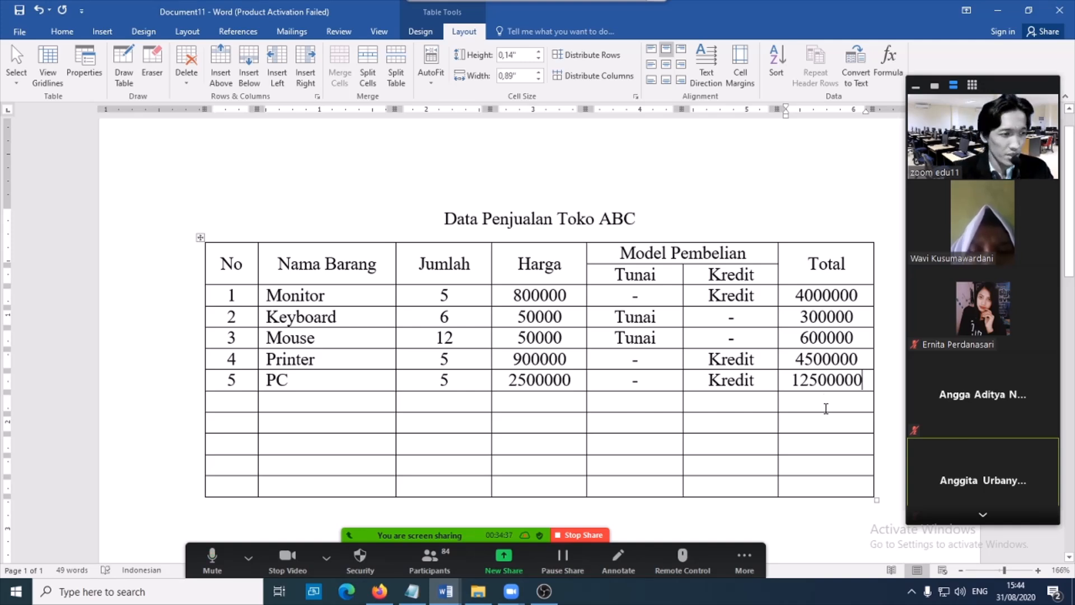
pyautogui.moveTo(1018, 446)
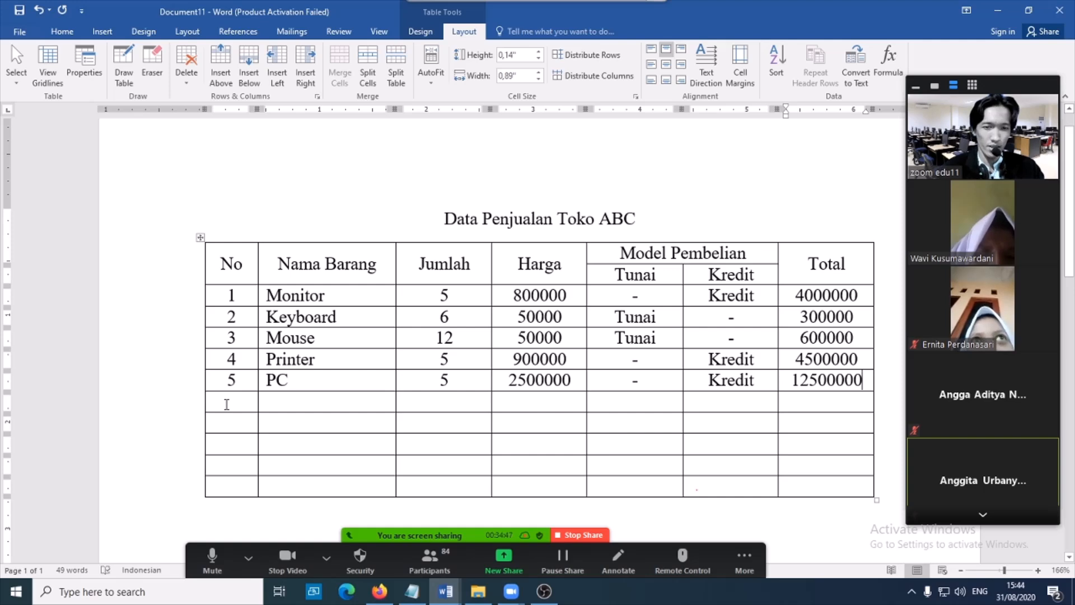
# Merge the empty cells from No through Kredit in the row directly below PC.
pyautogui.moveTo(227, 404); pyautogui.dragTo(710, 401)
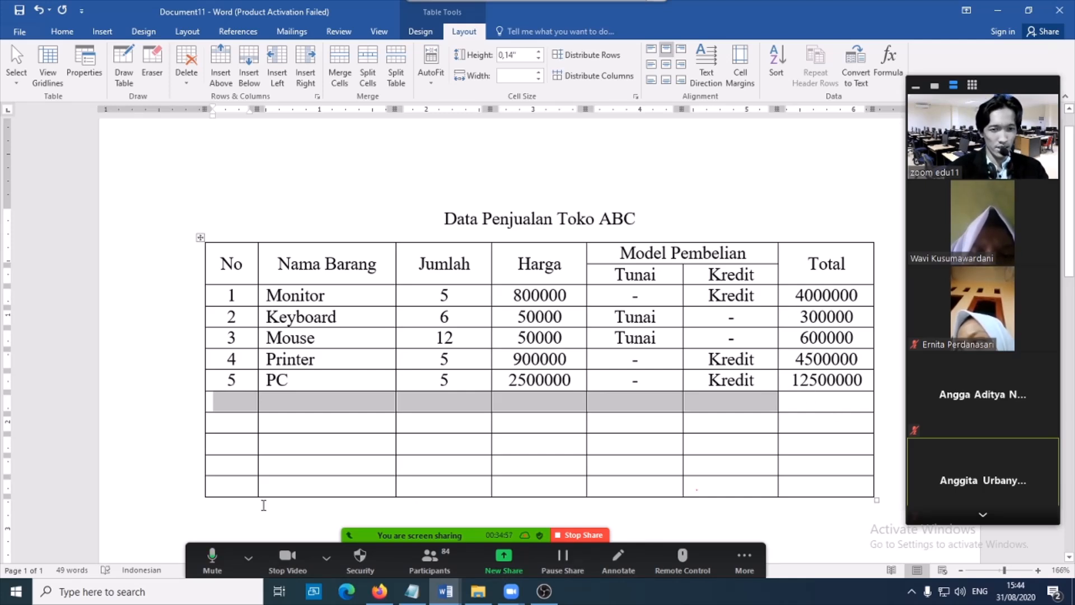
pyautogui.click(239, 402)
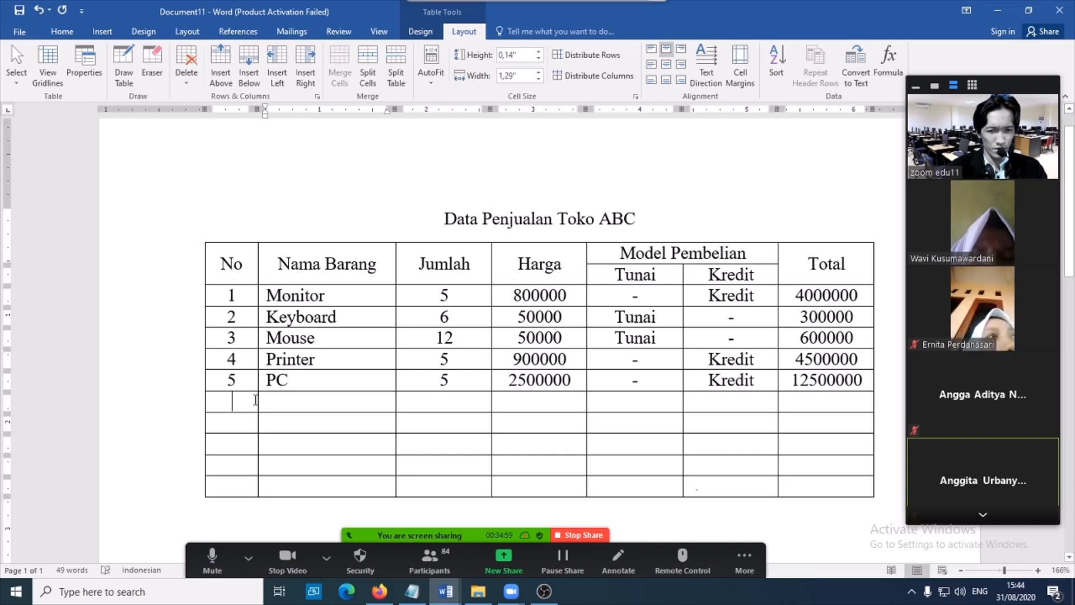
pyautogui.moveTo(241, 400); pyautogui.dragTo(711, 403)
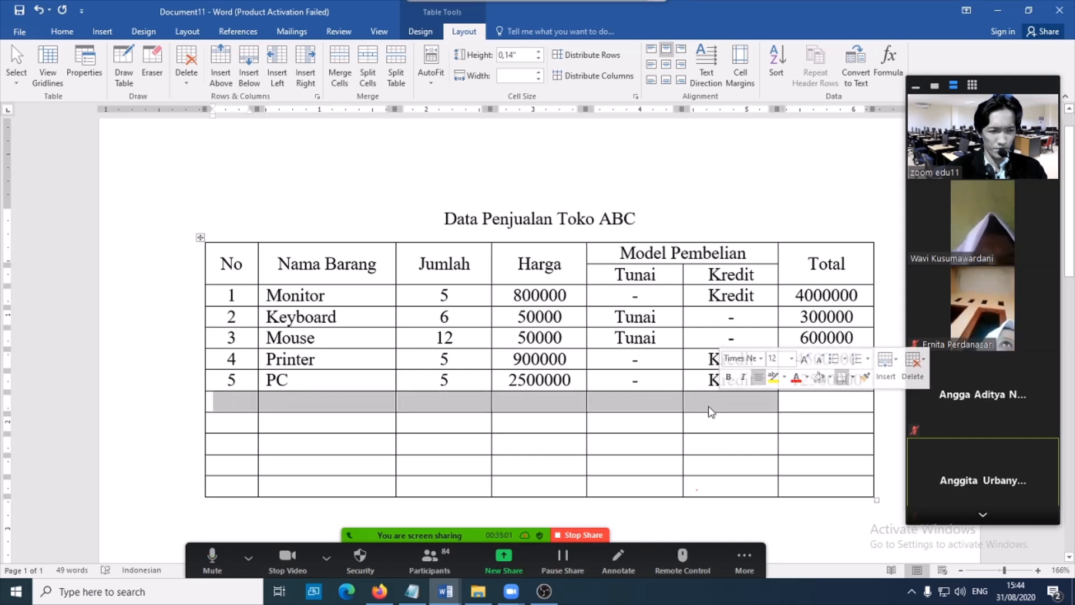
pyautogui.rightClick(713, 399)
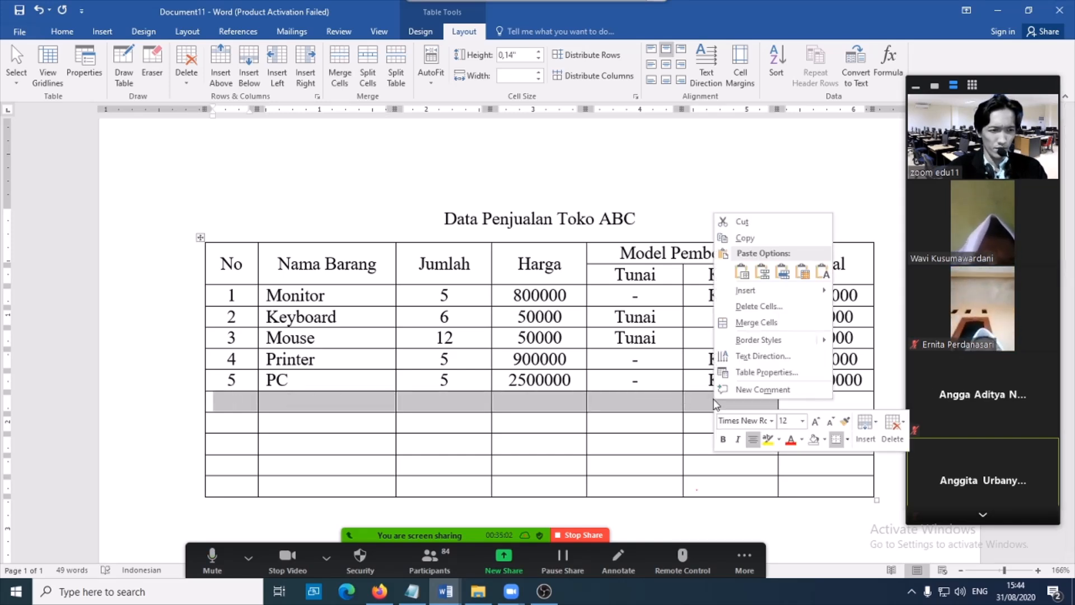
pyautogui.click(787, 329)
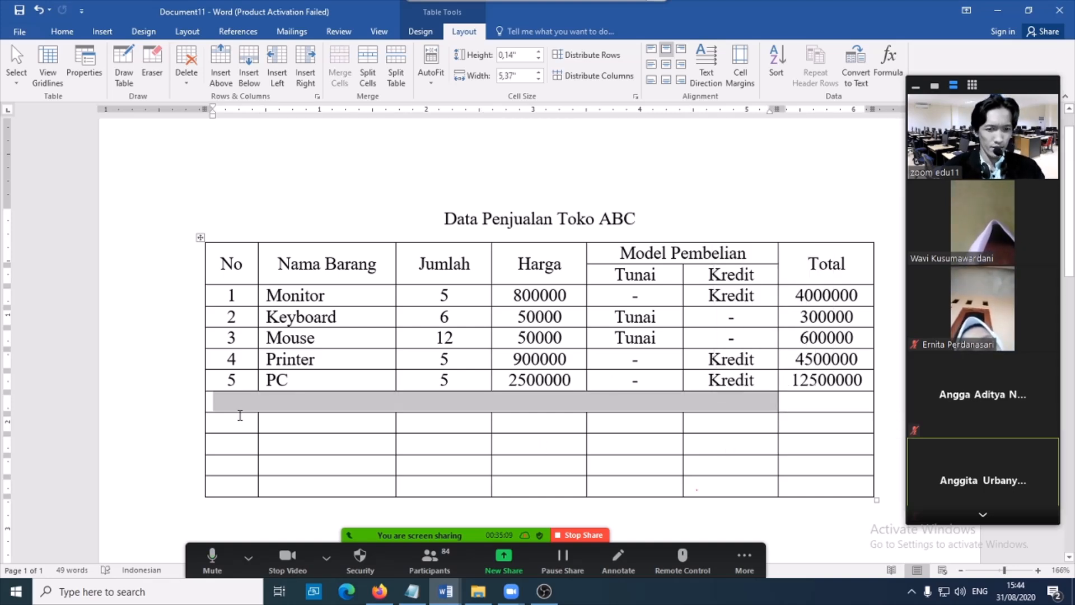
# Merge the cells from No through Kredit in each of the four remaining empty rows, one row at a time.
pyautogui.moveTo(252, 419); pyautogui.dragTo(691, 423)
pyautogui.rightClick(691, 425)
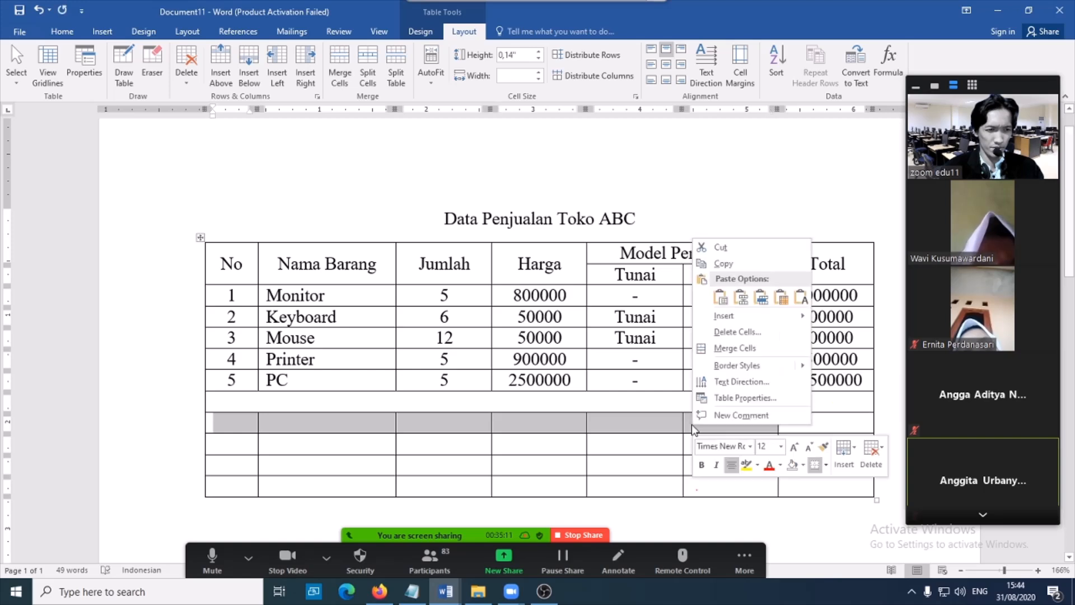
pyautogui.click(741, 349)
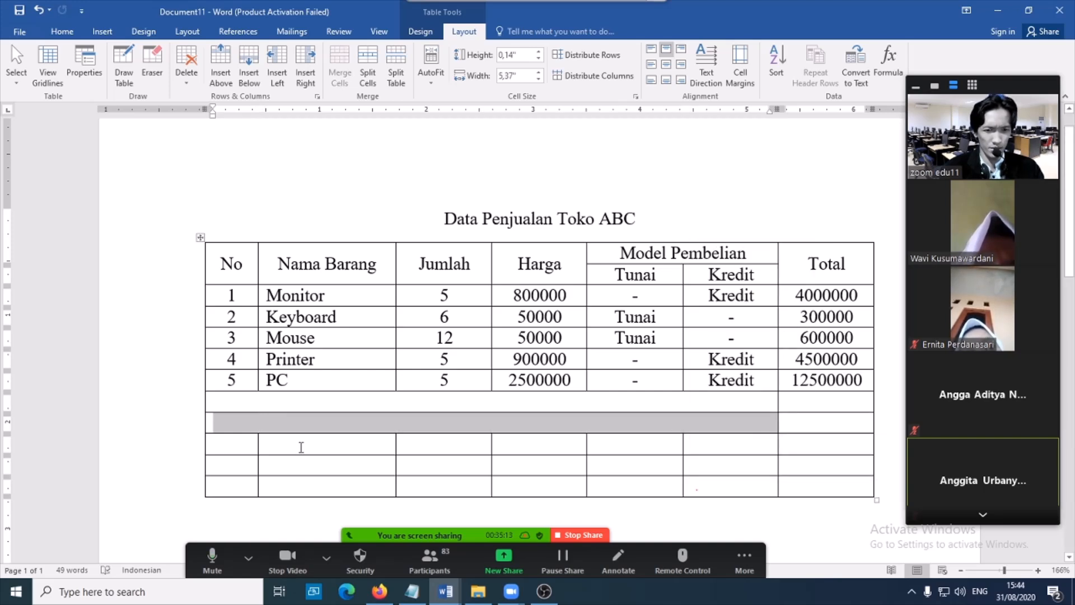
pyautogui.moveTo(252, 447); pyautogui.dragTo(697, 451)
pyautogui.rightClick(706, 452)
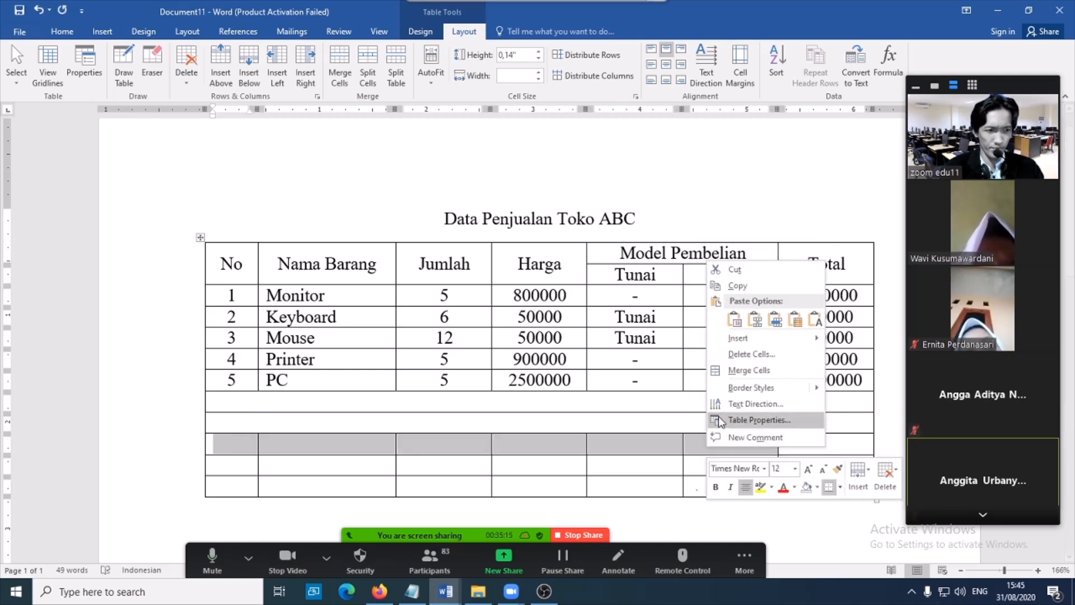
pyautogui.click(748, 371)
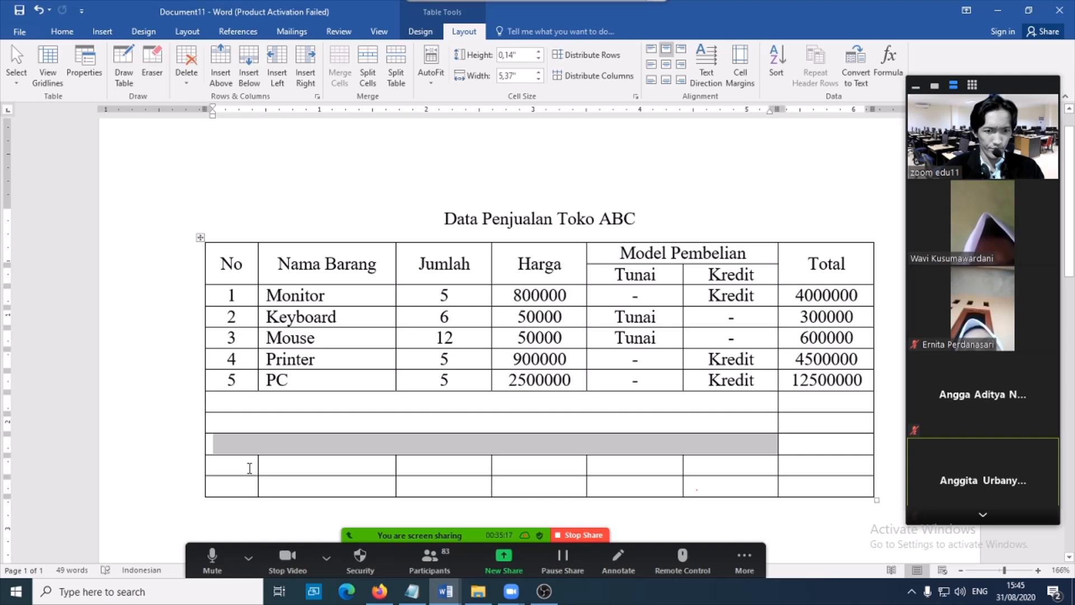
pyautogui.moveTo(249, 468); pyautogui.dragTo(688, 463)
pyautogui.rightClick(688, 463)
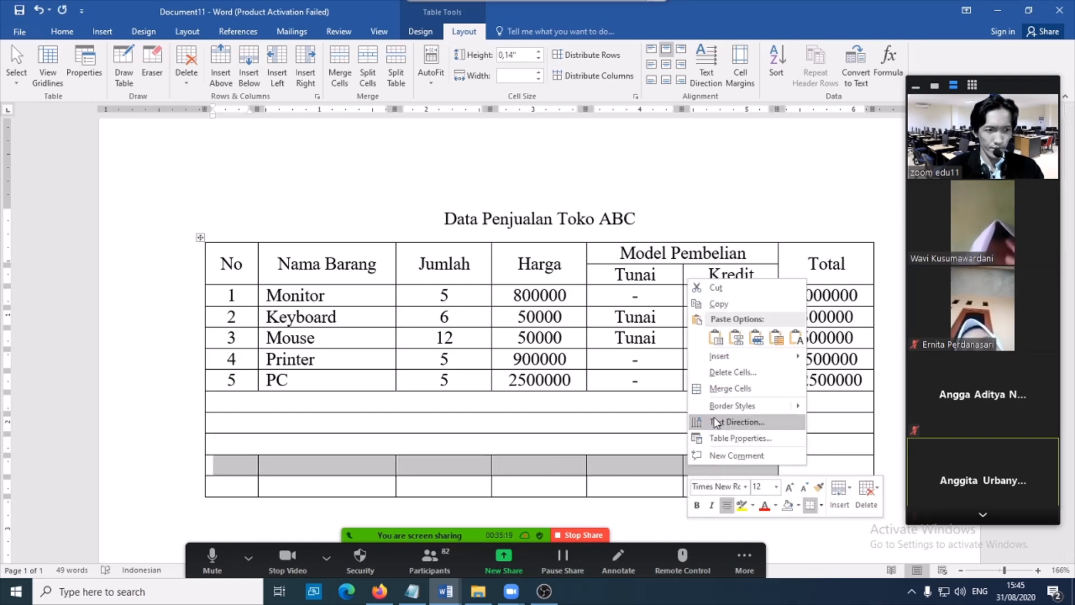
pyautogui.click(728, 388)
pyautogui.moveTo(250, 486); pyautogui.dragTo(703, 487)
pyautogui.rightClick(703, 488)
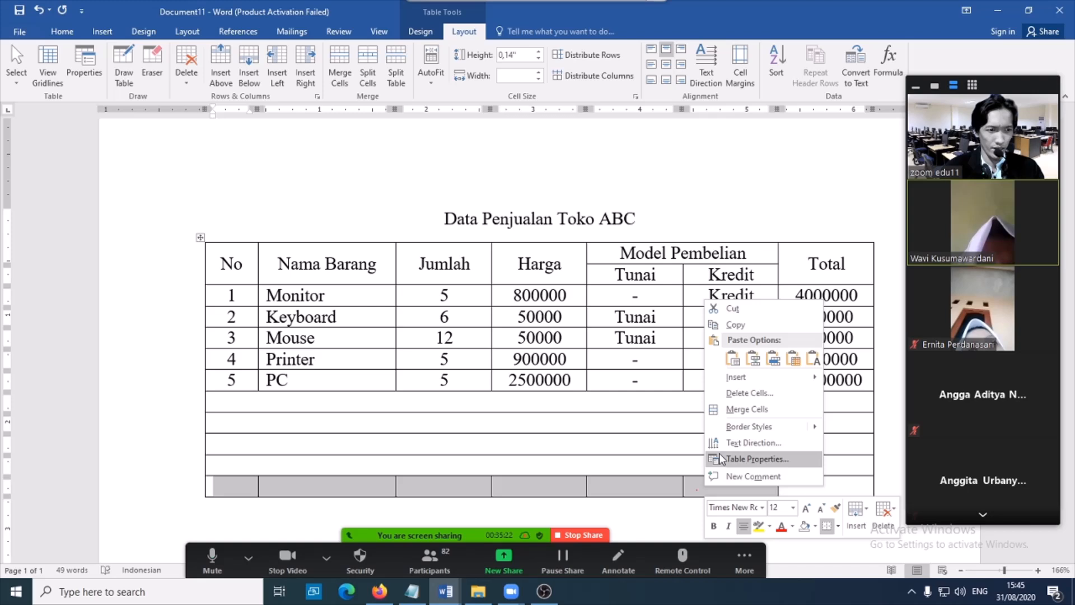
pyautogui.click(747, 410)
# Align the five merged cells centre left and enter Jumlah Total in the first one below PC.
pyautogui.moveTo(302, 400); pyautogui.dragTo(327, 485)
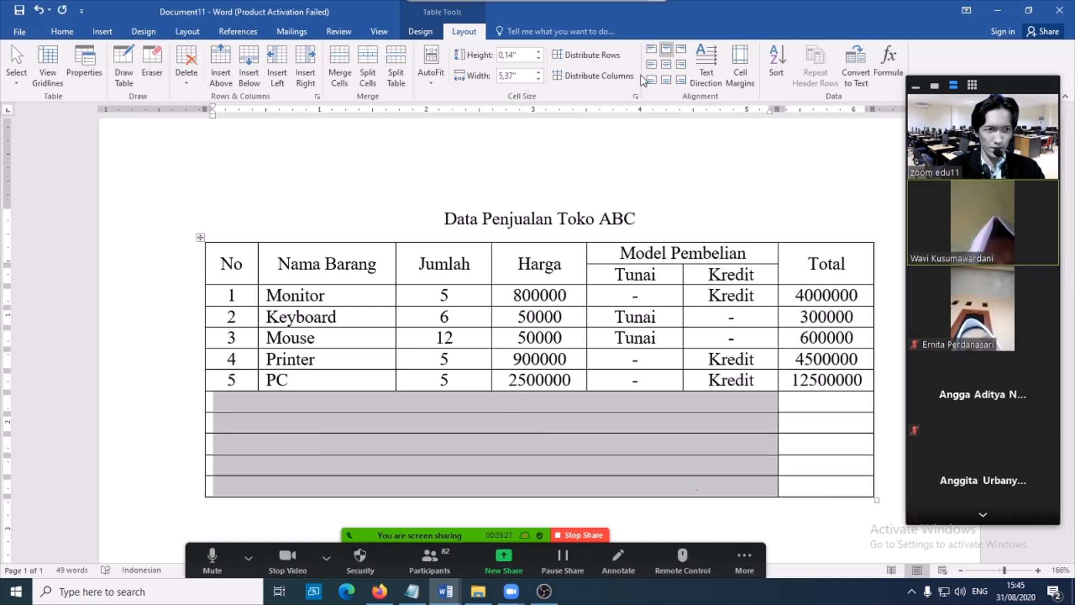
pyautogui.click(284, 402)
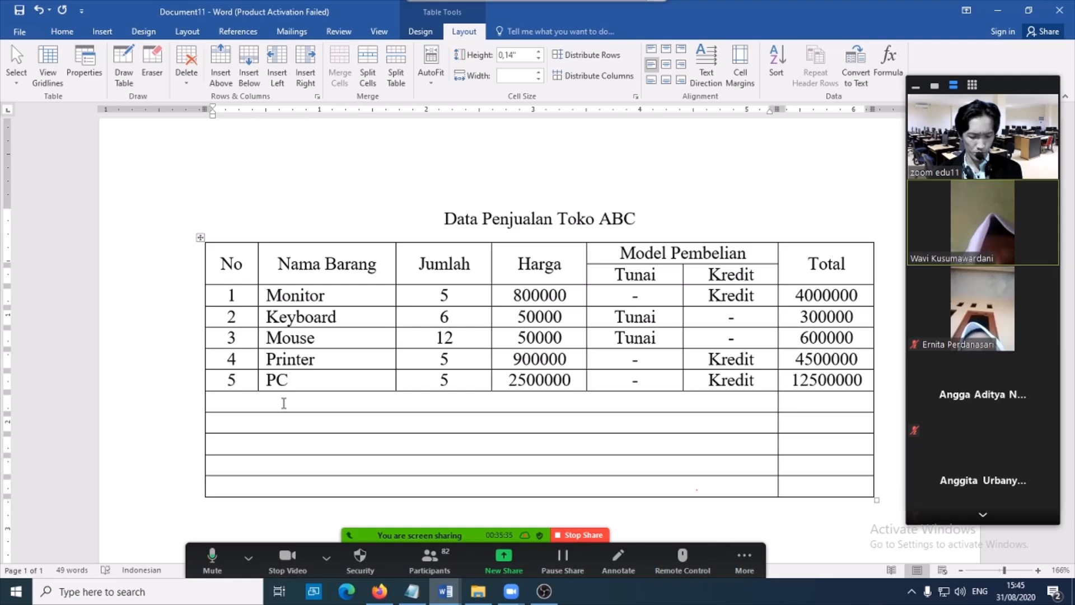
pyautogui.write('Jumlah')
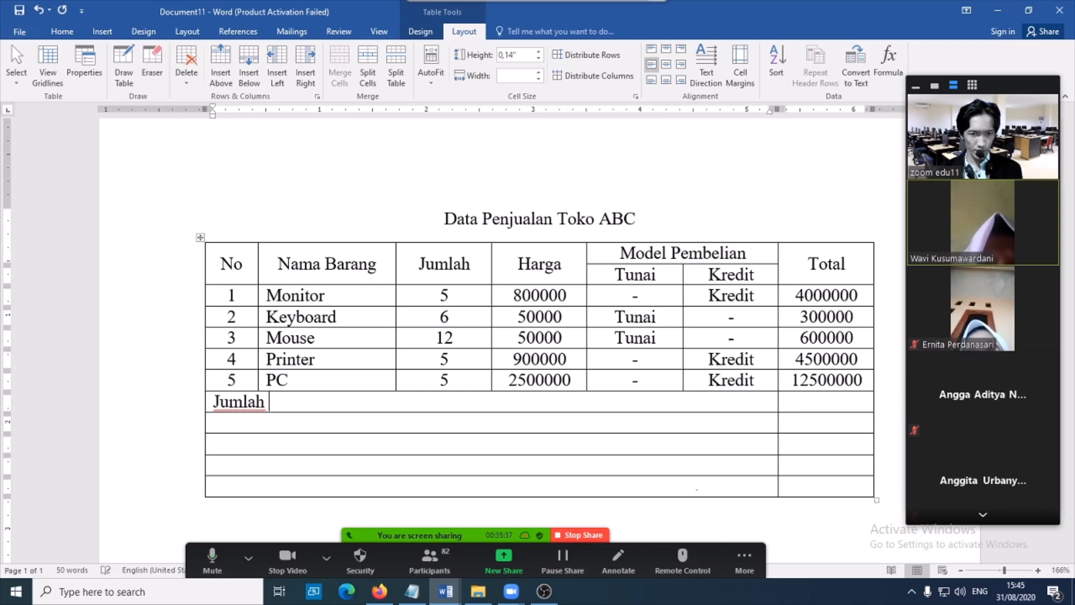
pyautogui.write(' Total')
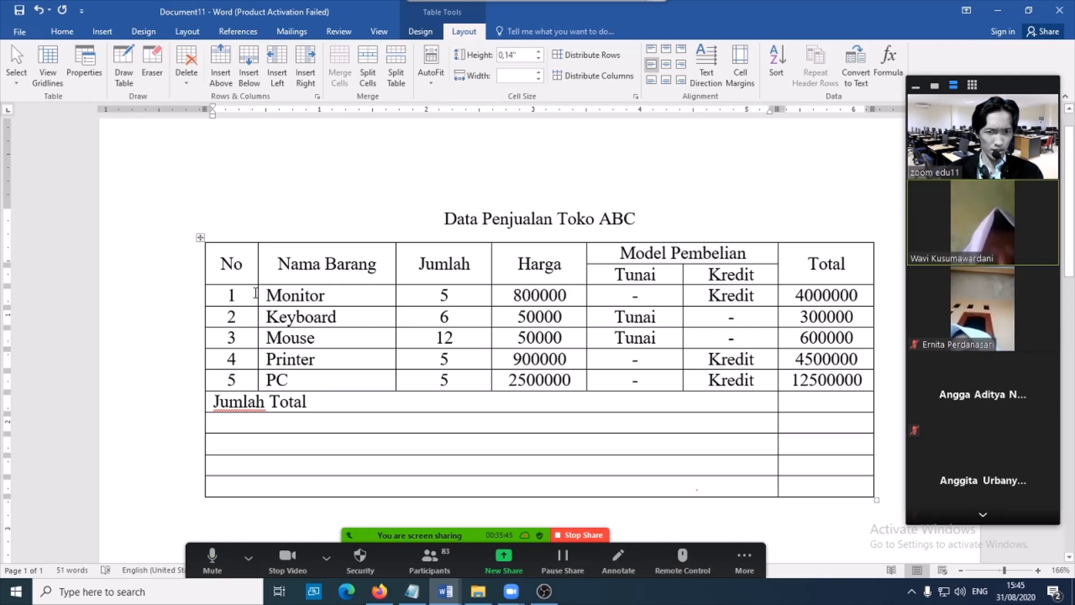
# Insert the formula =SUM(ABOVE) in the Total column cell of the Jumlah Total row.
pyautogui.click(815, 401)
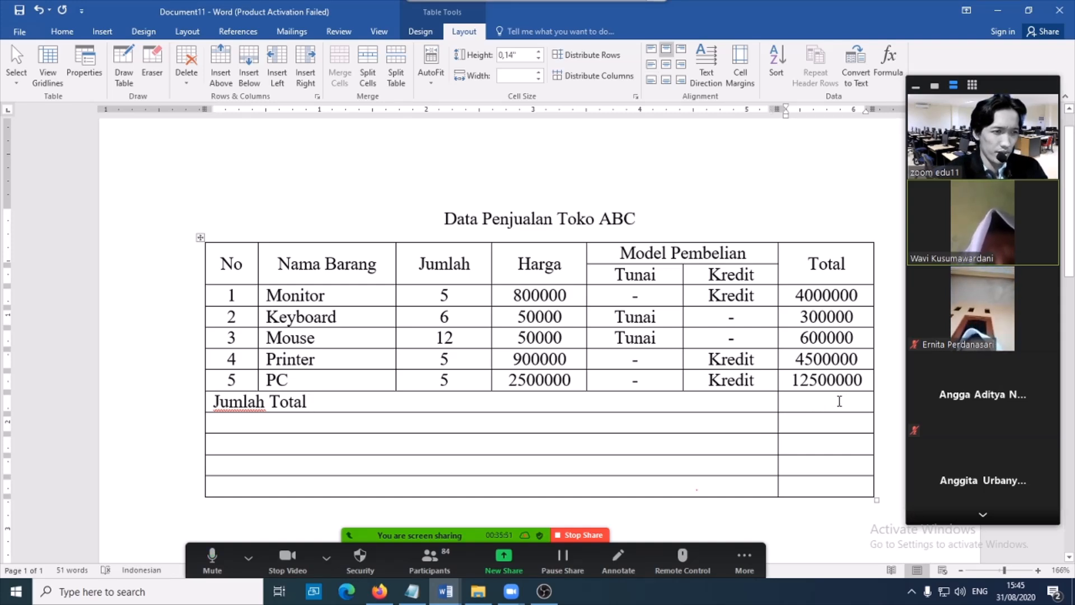
pyautogui.click(886, 74)
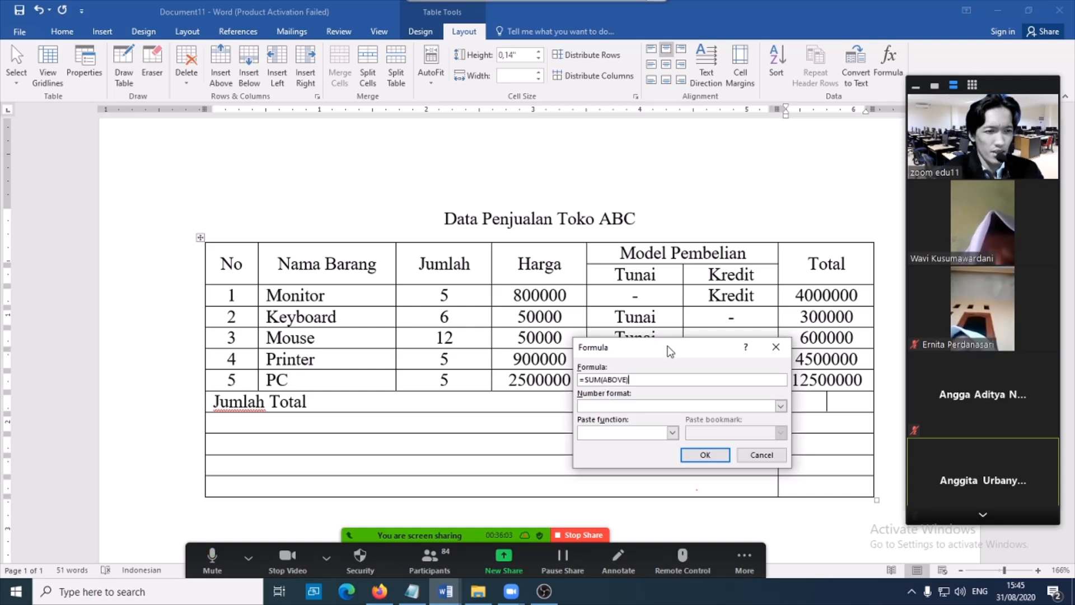
pyautogui.moveTo(670, 352); pyautogui.dragTo(665, 391)
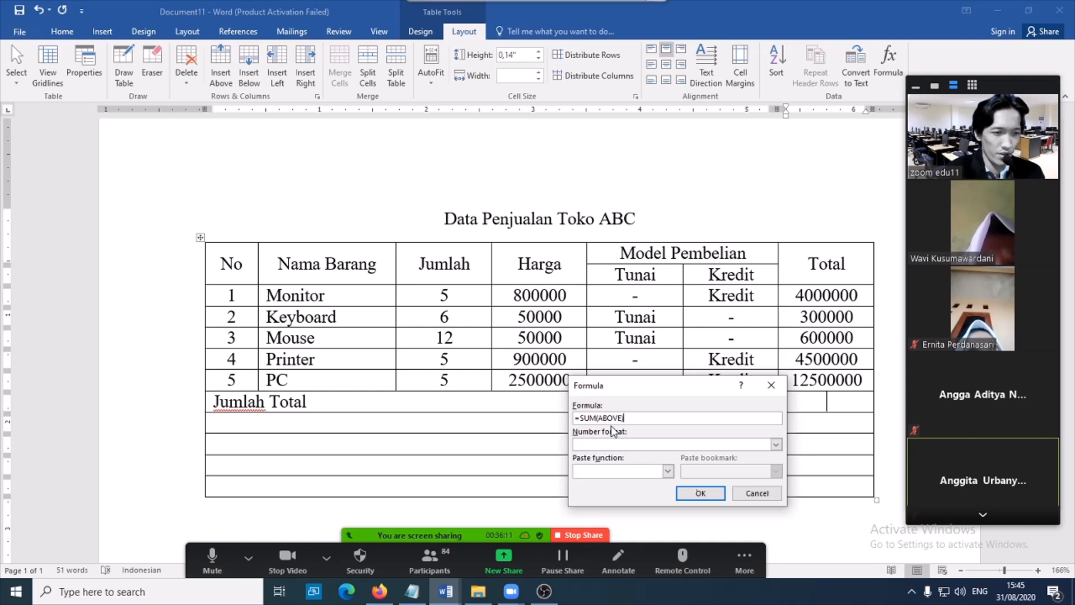
pyautogui.click(699, 496)
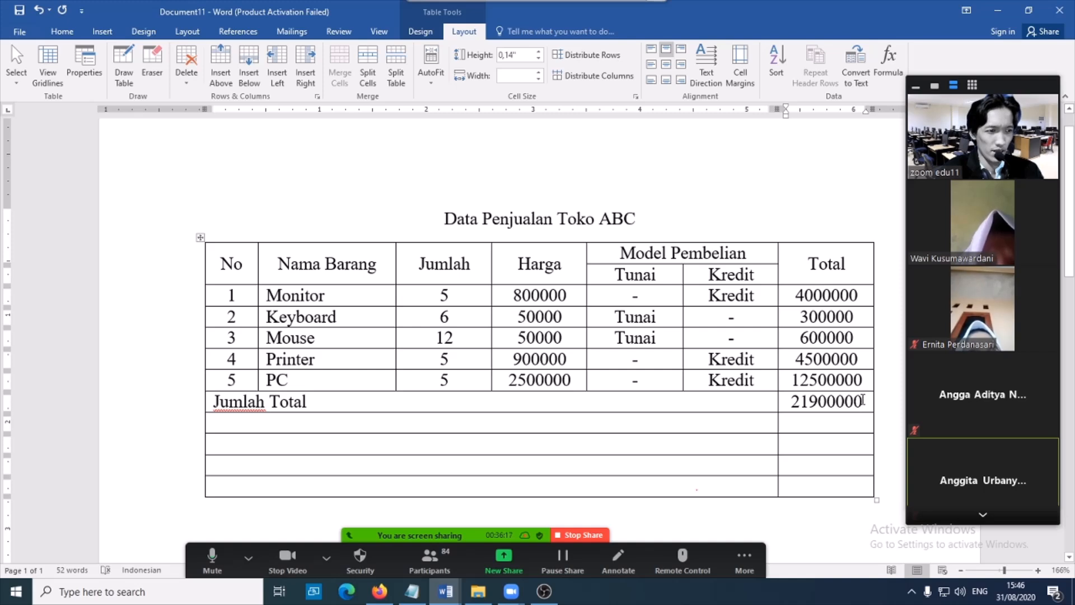
# Align the Total column values from the Monitor row down to the Jumlah Total row centre right.
pyautogui.moveTo(863, 401); pyautogui.dragTo(802, 302)
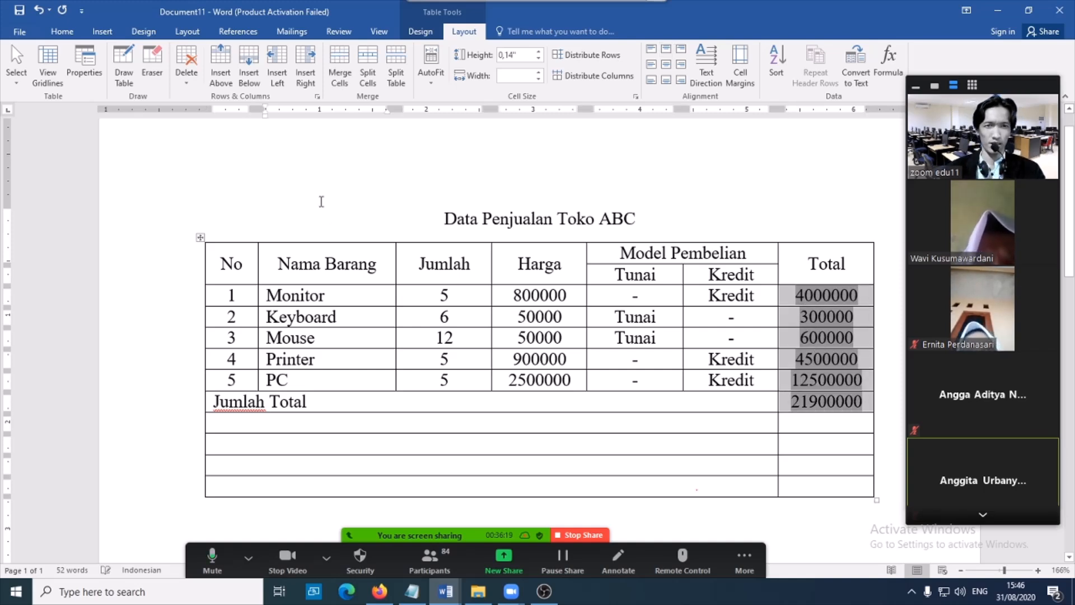
pyautogui.click(682, 68)
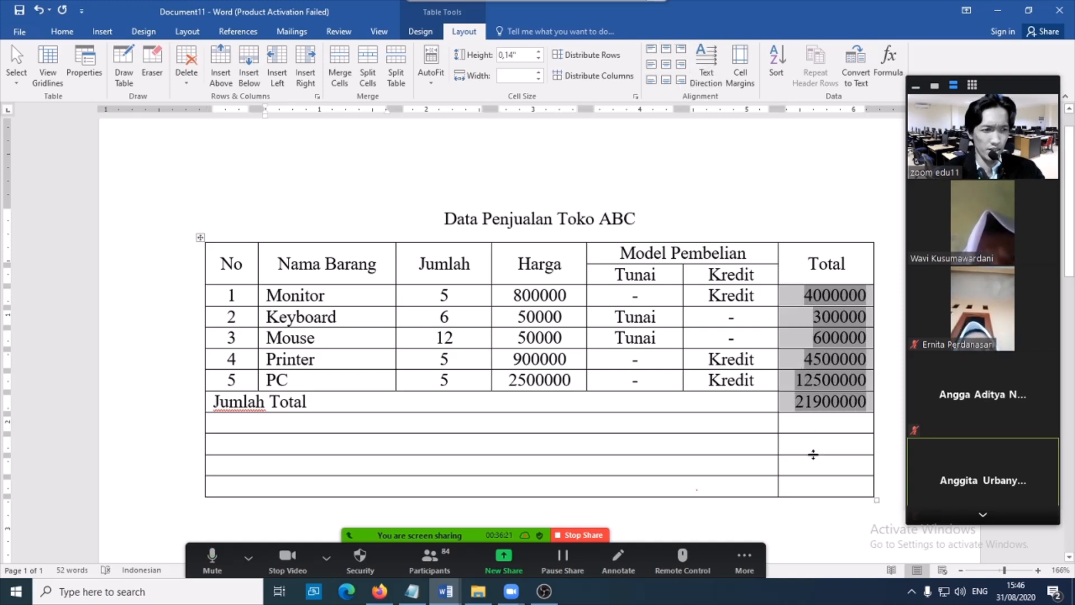
# Replace the result in the Jumlah Total row with the formula =SUM(g3:g7).
pyautogui.doubleClick(831, 402)
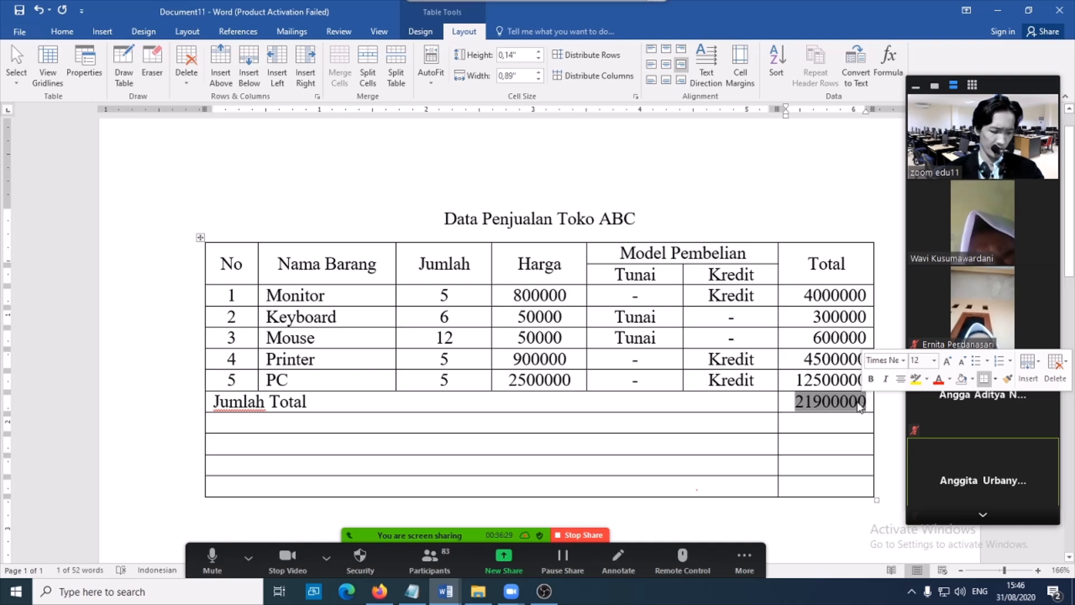
pyautogui.press('Delete')
pyautogui.click(884, 57)
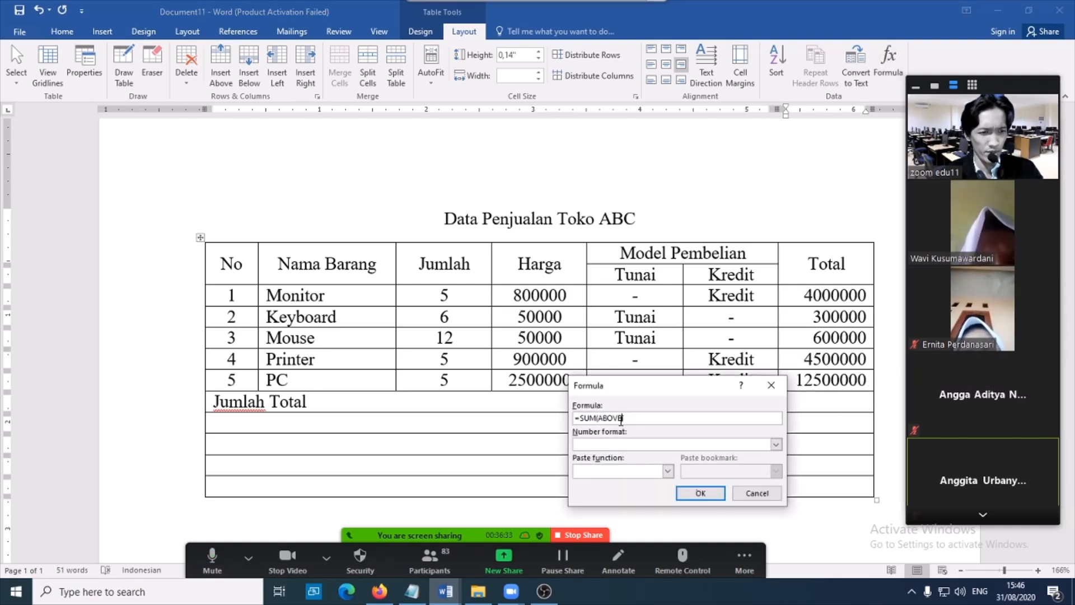
pyautogui.moveTo(622, 419); pyautogui.dragTo(611, 420)
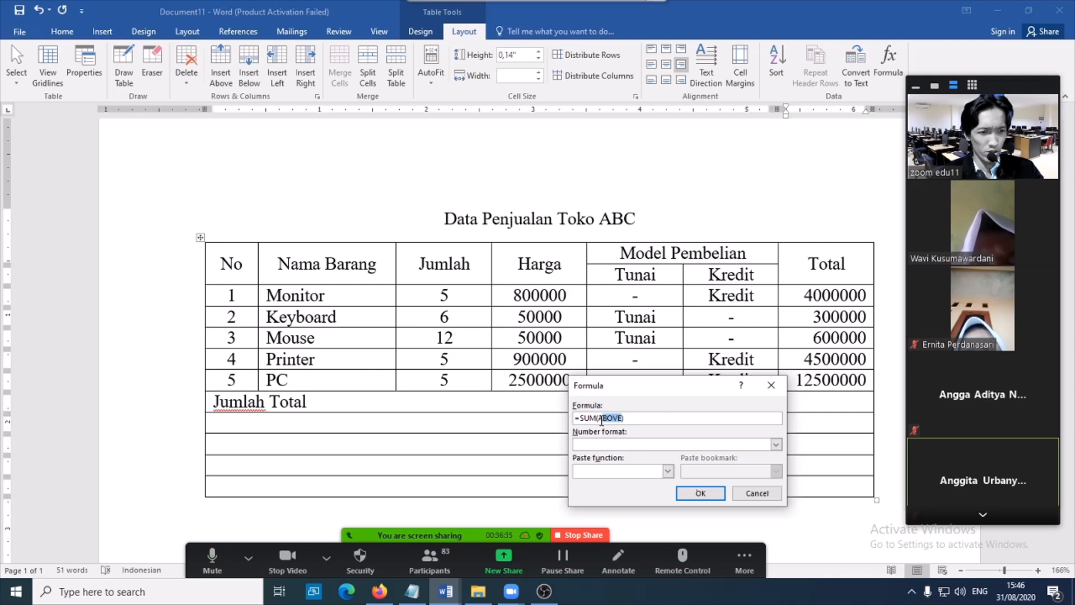
pyautogui.press('BackSpace')
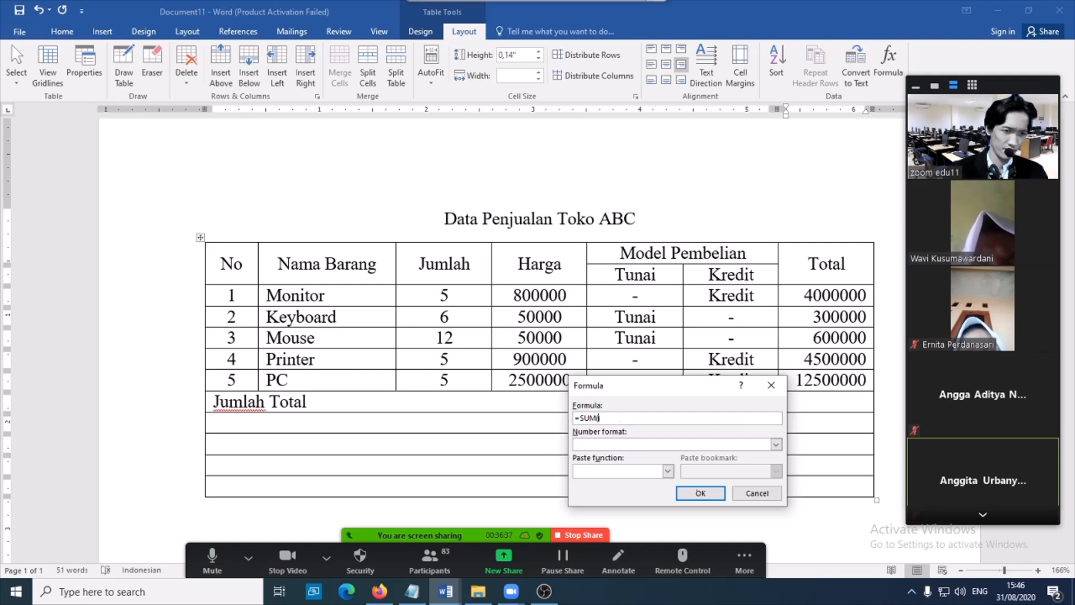
pyautogui.write(')')
pyautogui.moveTo(662, 387); pyautogui.dragTo(611, 418)
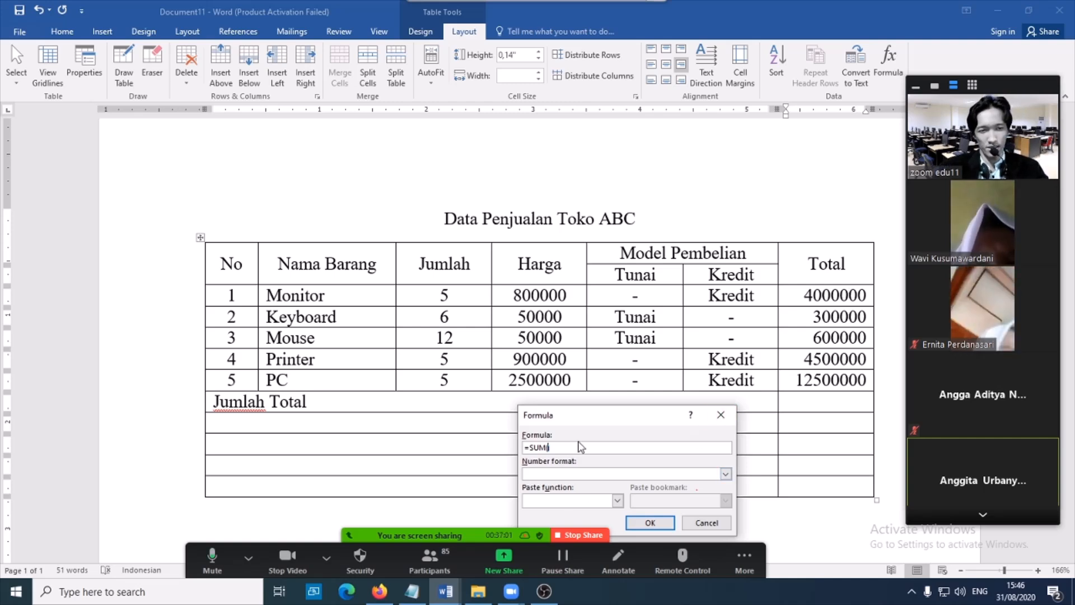
pyautogui.write('(g3')
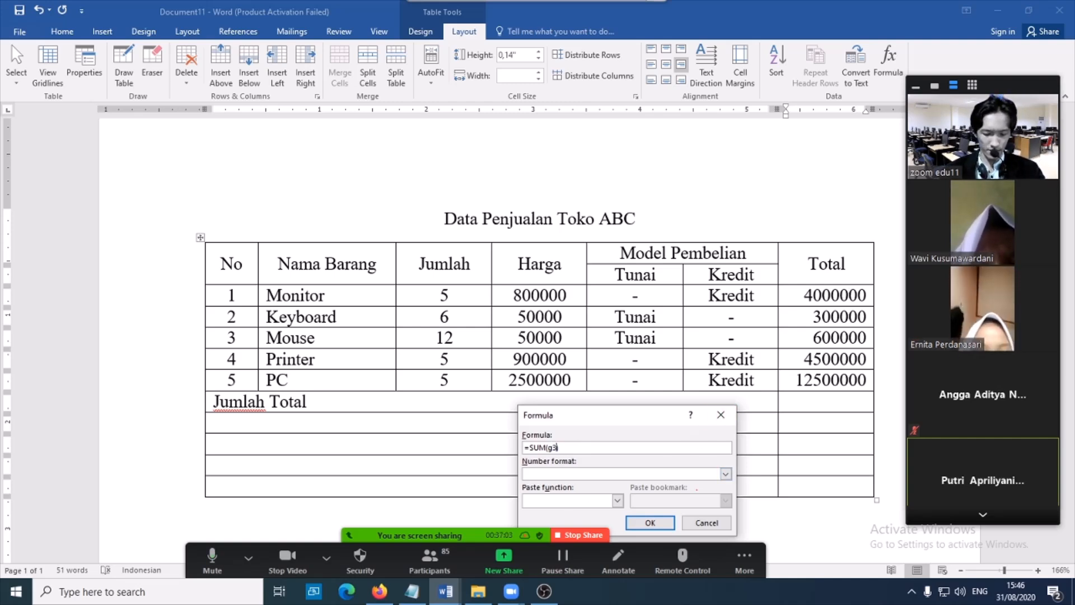
pyautogui.write(':)')
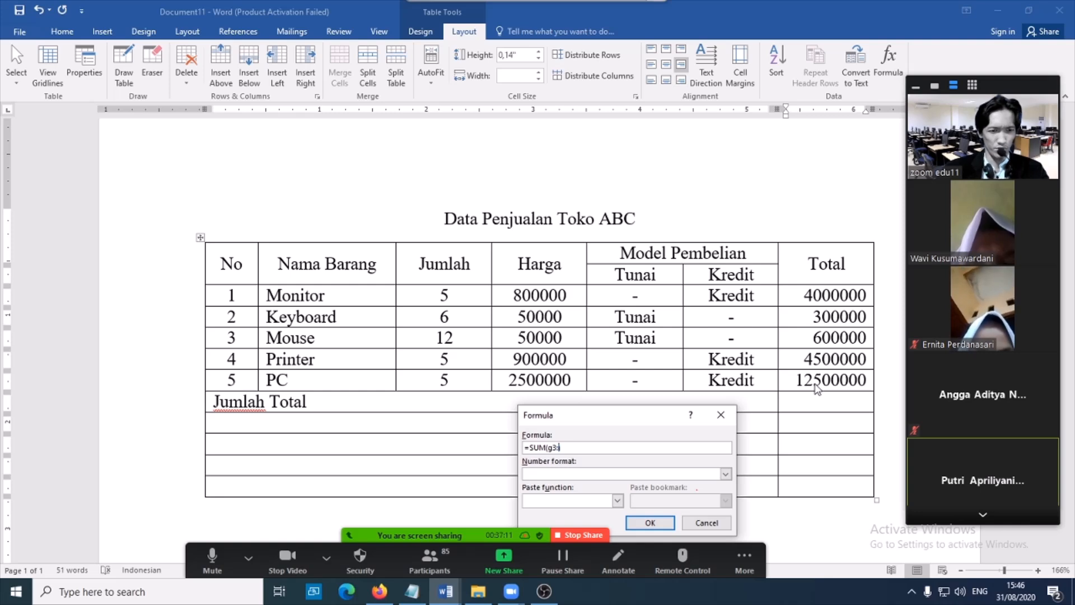
pyautogui.write('g7')
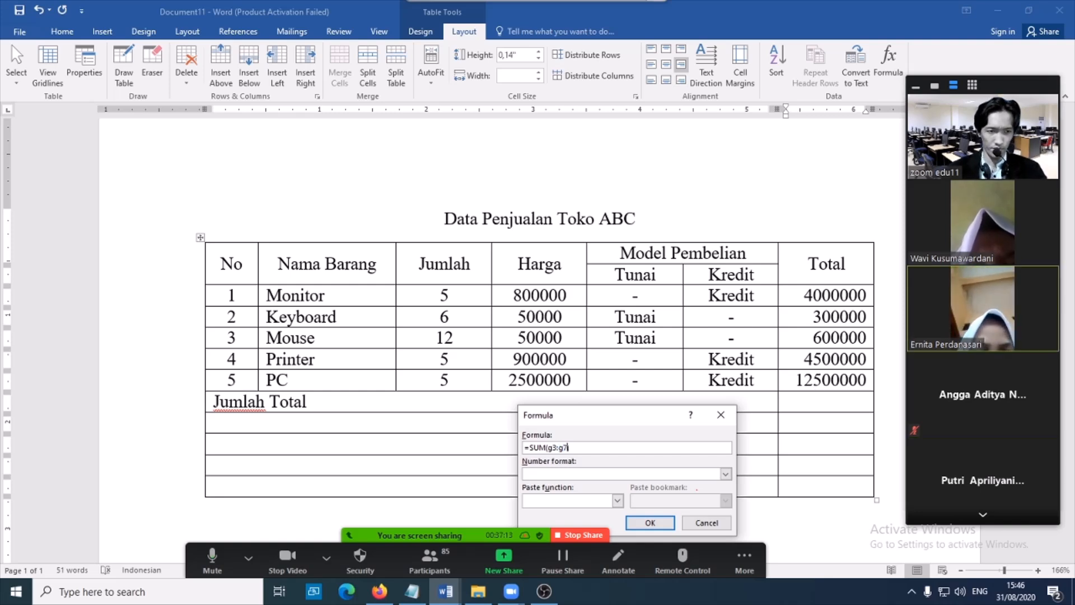
pyautogui.click(650, 522)
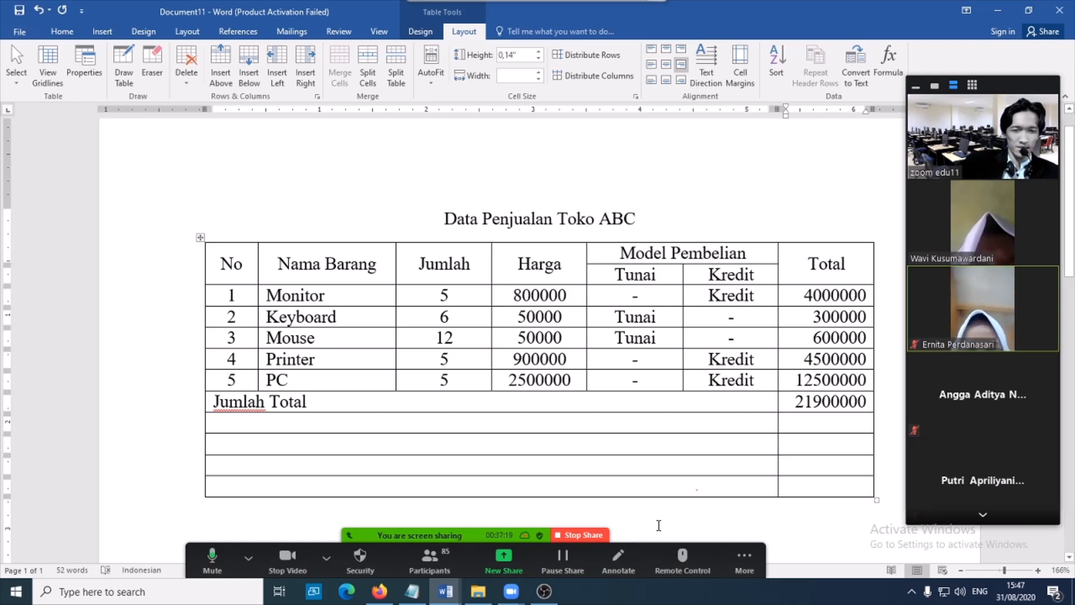
# Enter the label Rata-rata in the merged cell directly below Jumlah Total.
pyautogui.click(284, 427)
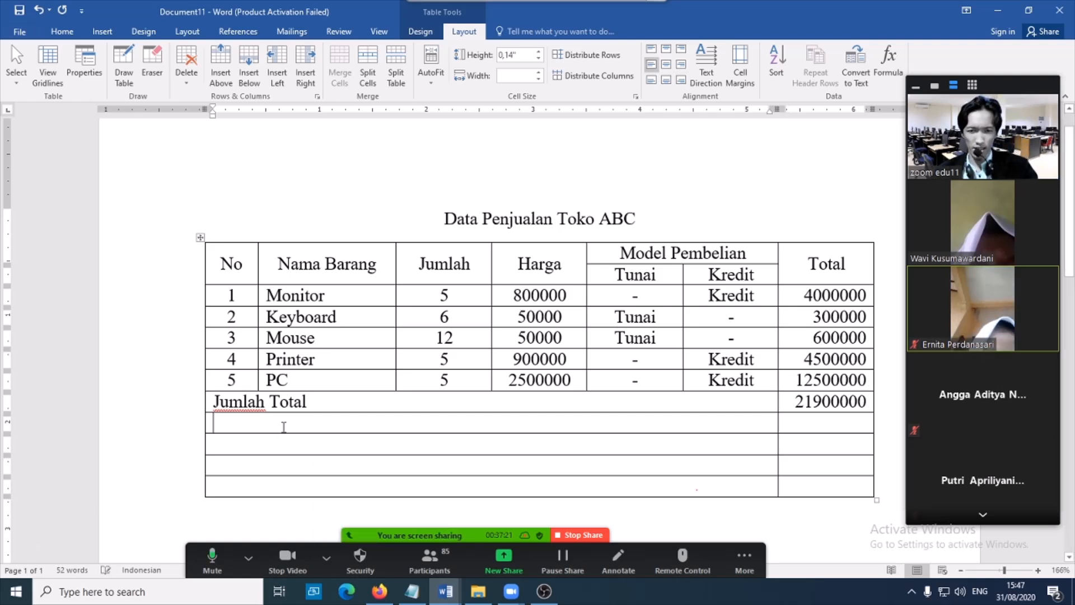
pyautogui.write('Ra')
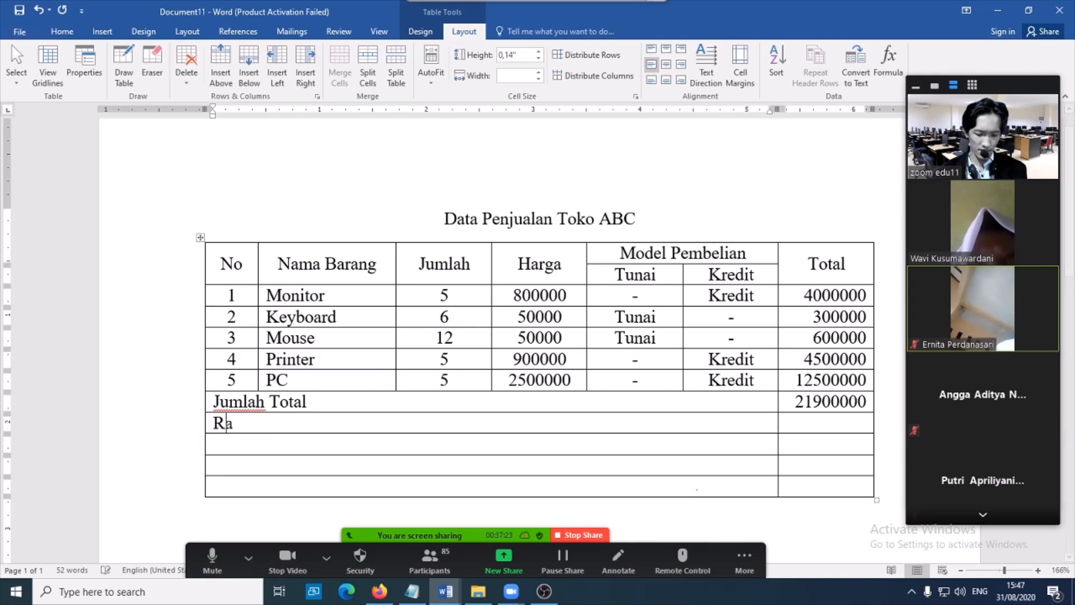
pyautogui.write('ta-rata')
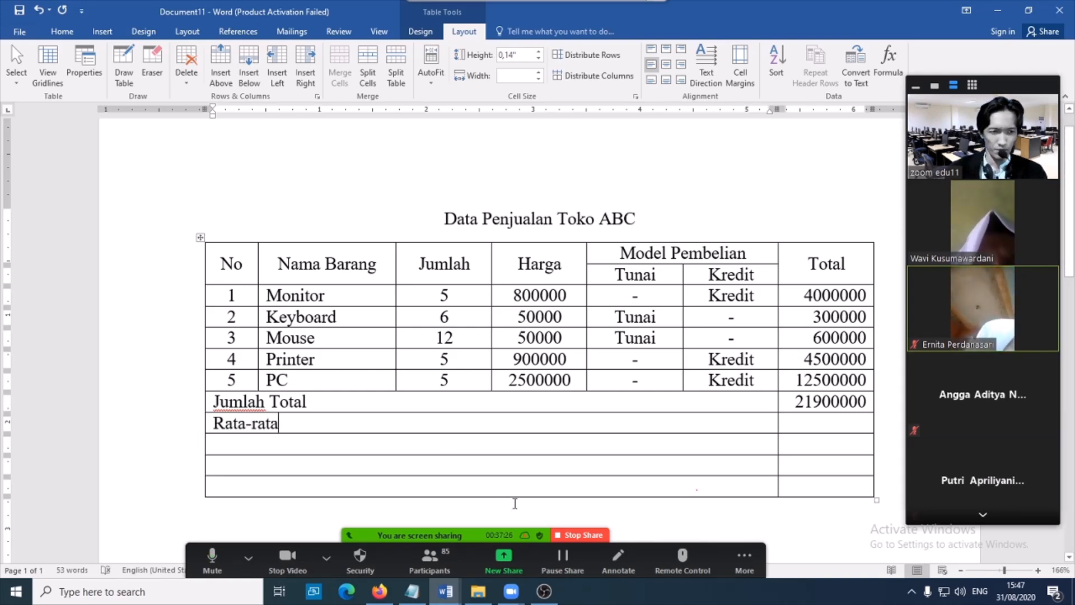
# Insert the formula =AVERAGE(g3:g7) in the Total column cell of the Rata-rata row.
pyautogui.click(829, 424)
pyautogui.click(890, 67)
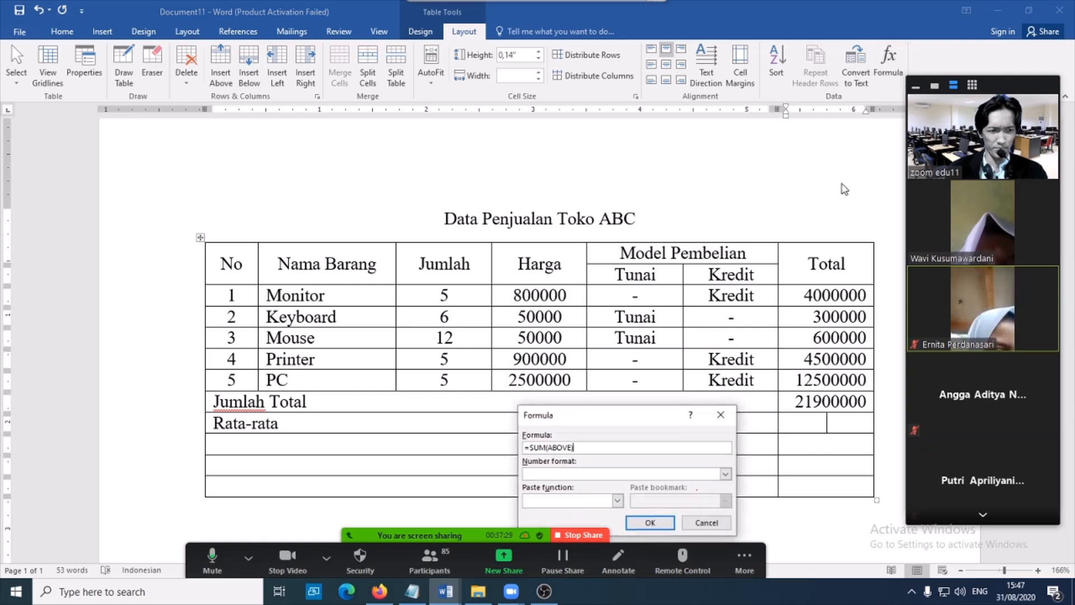
pyautogui.moveTo(586, 448); pyautogui.dragTo(535, 448)
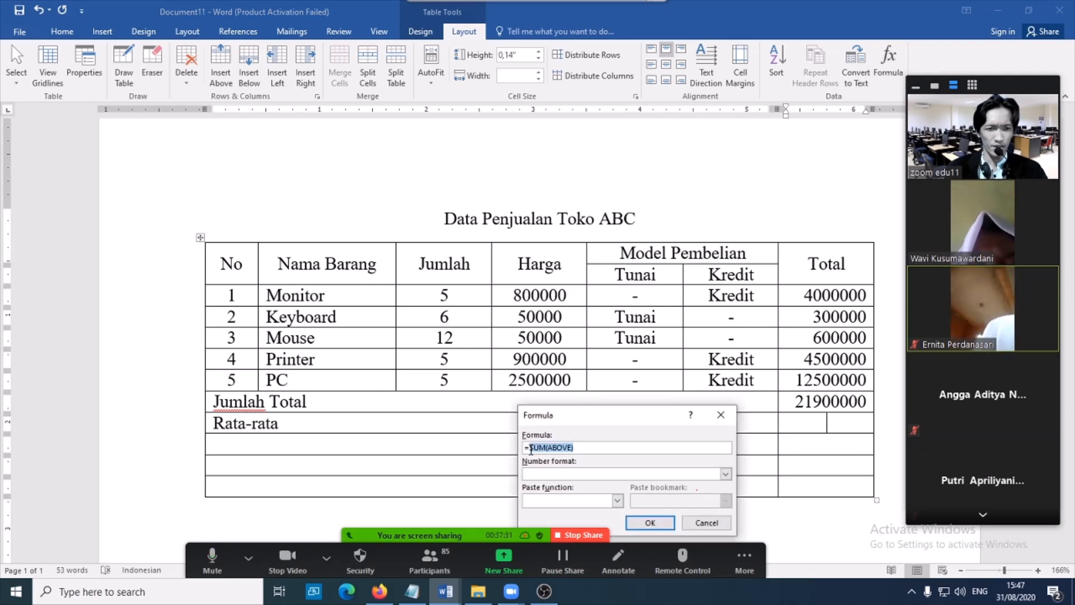
pyautogui.moveTo(649, 417); pyautogui.dragTo(549, 158)
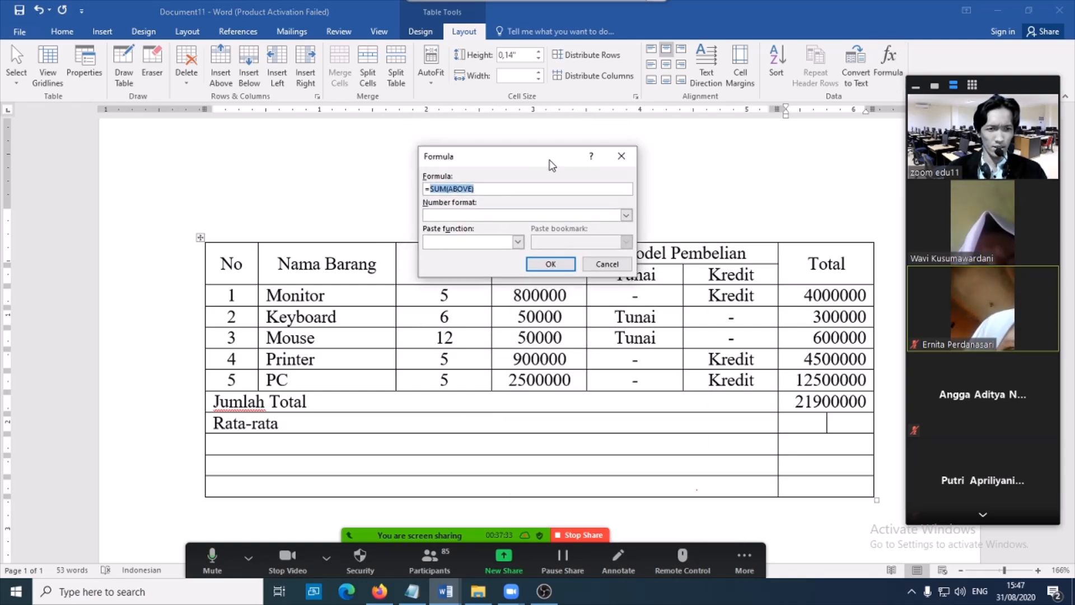
pyautogui.press('BackSpace')
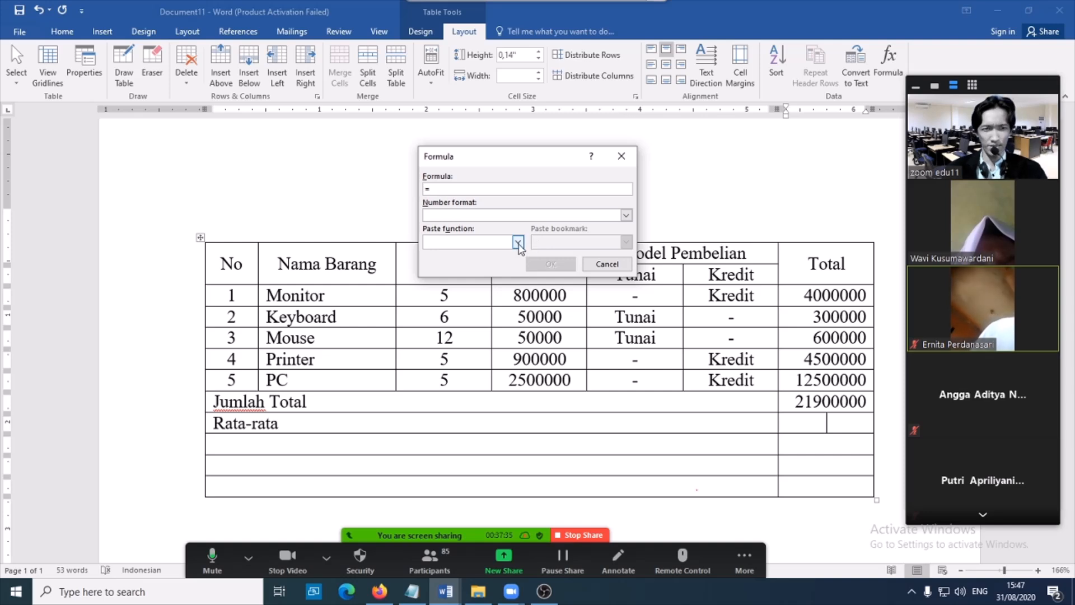
pyautogui.click(518, 243)
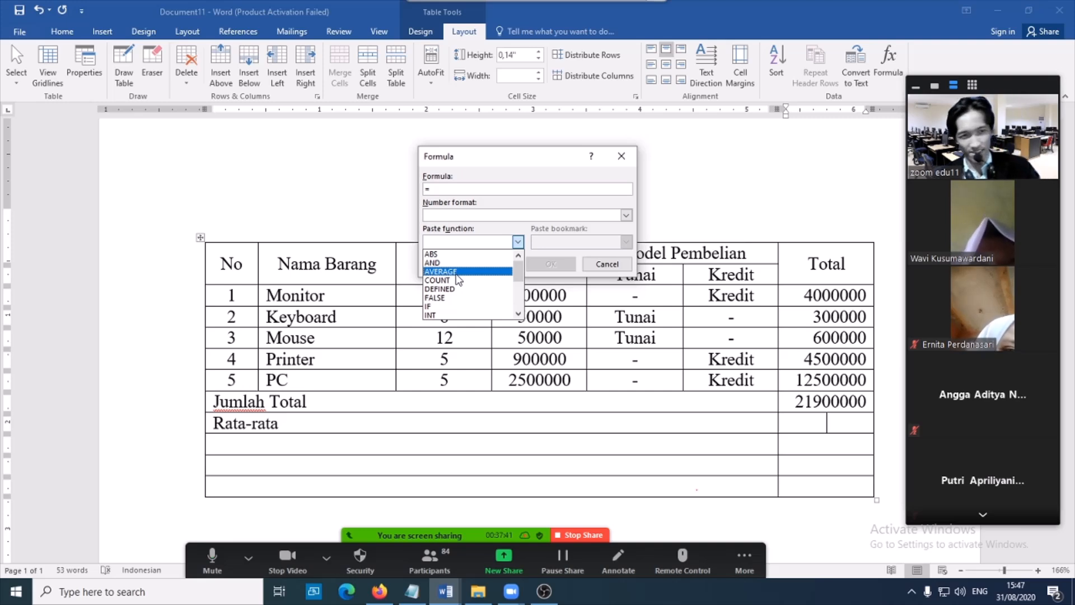
pyautogui.click(457, 273)
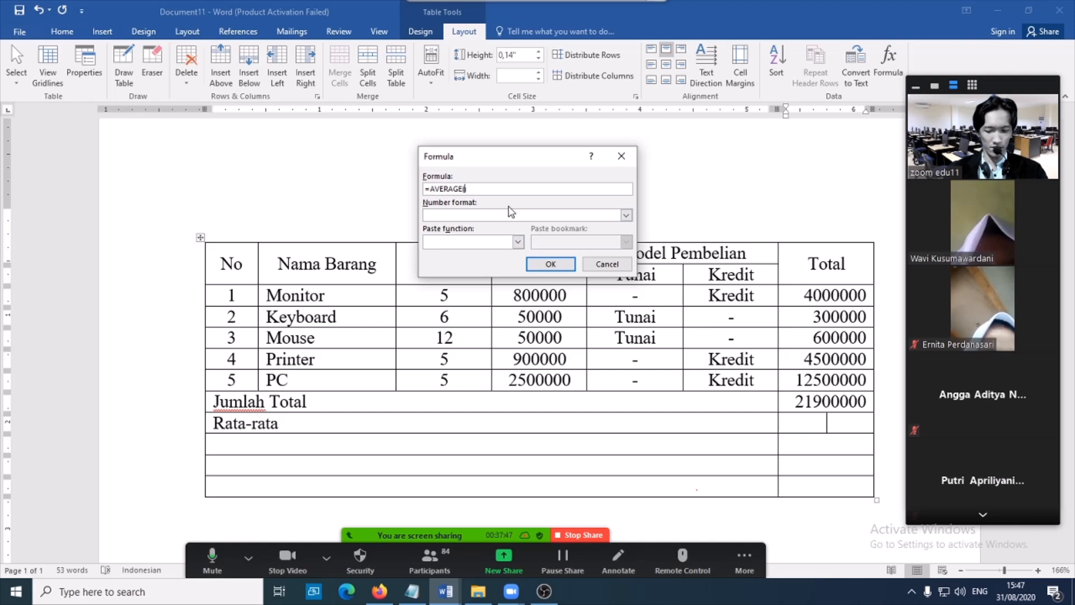
pyautogui.write('g')
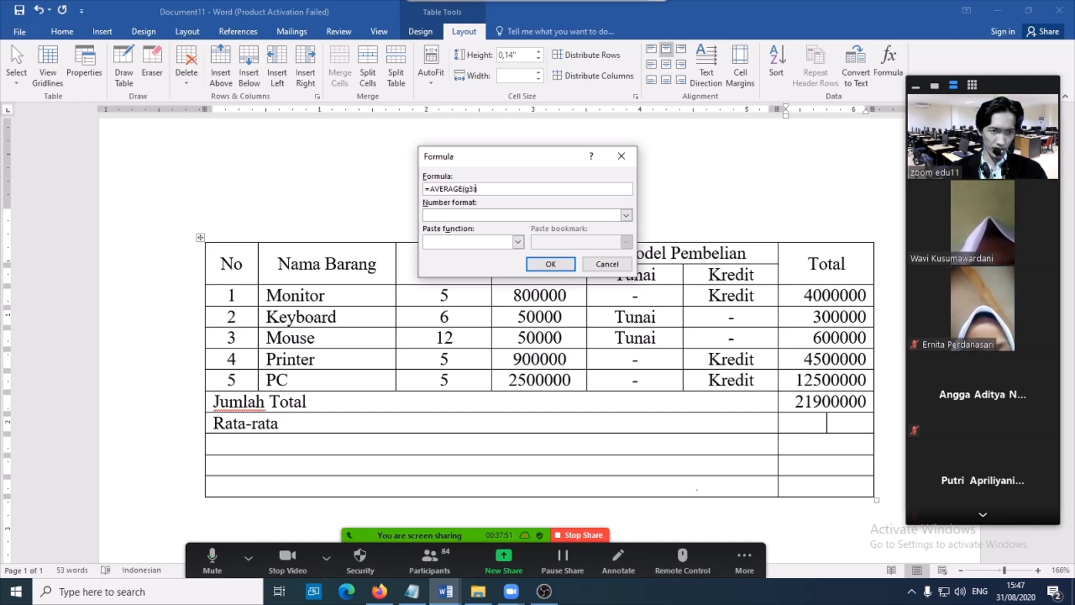
pyautogui.write('3:g')
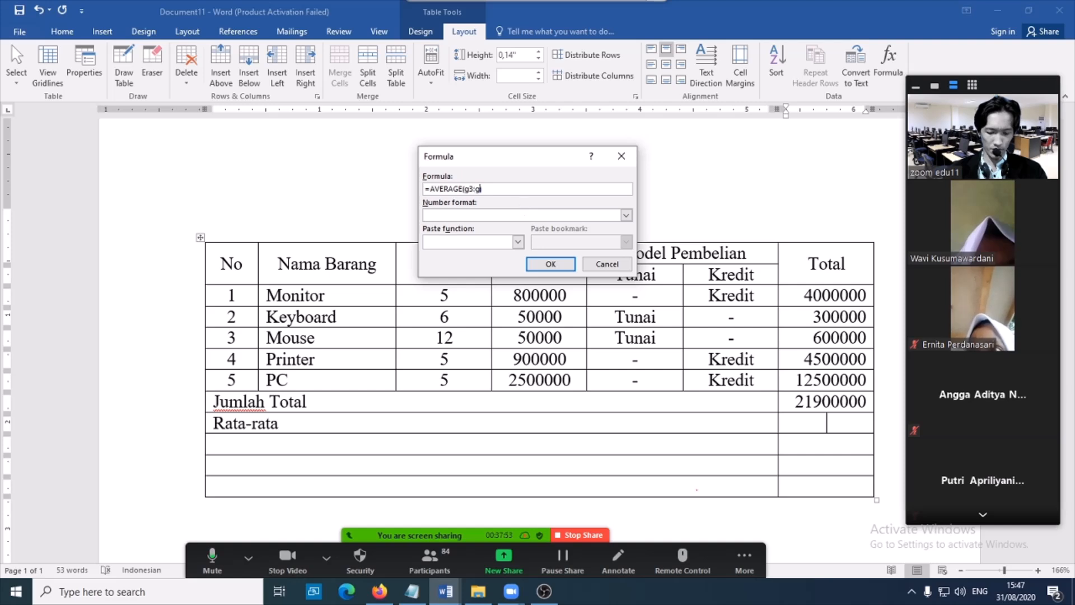
pyautogui.write('7')
pyautogui.click(551, 264)
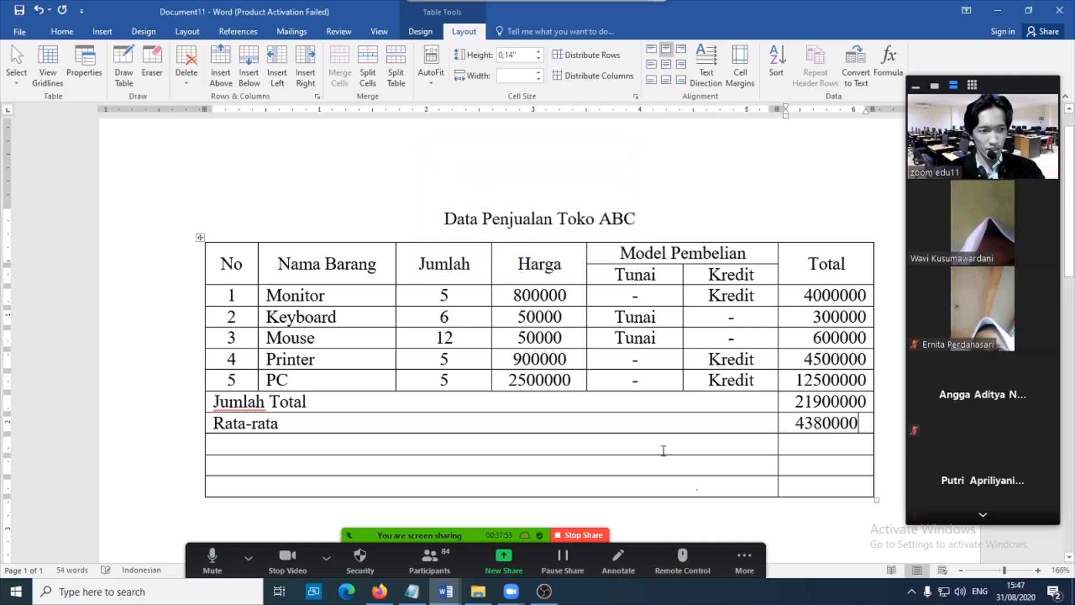
# Label the three remaining merged rows below Rata-rata as Total Tertinggi, Total Terendah and Banyak data.
pyautogui.click(246, 447)
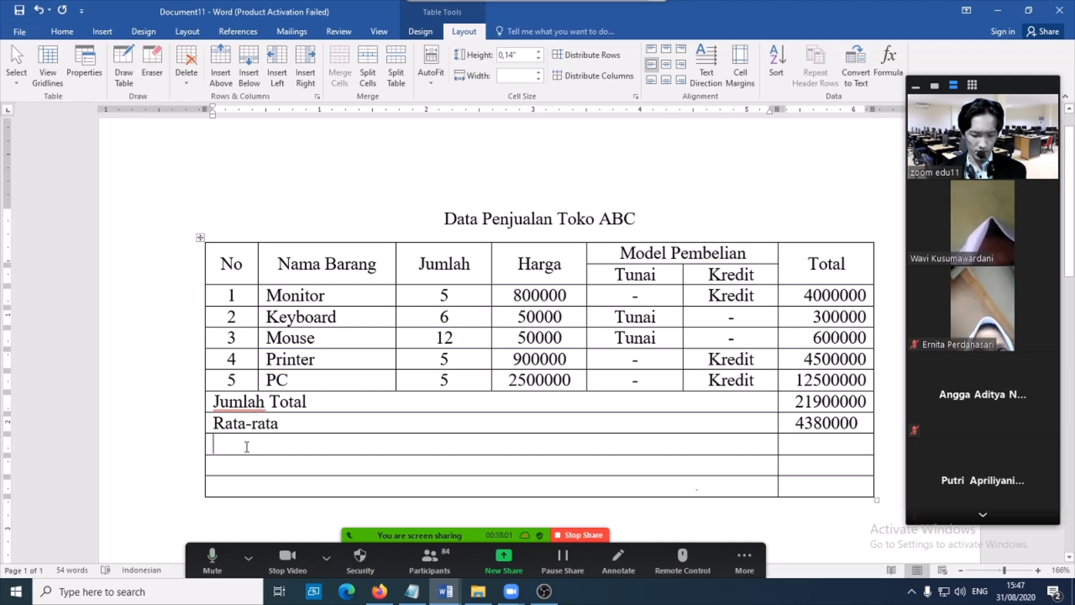
pyautogui.write('J')
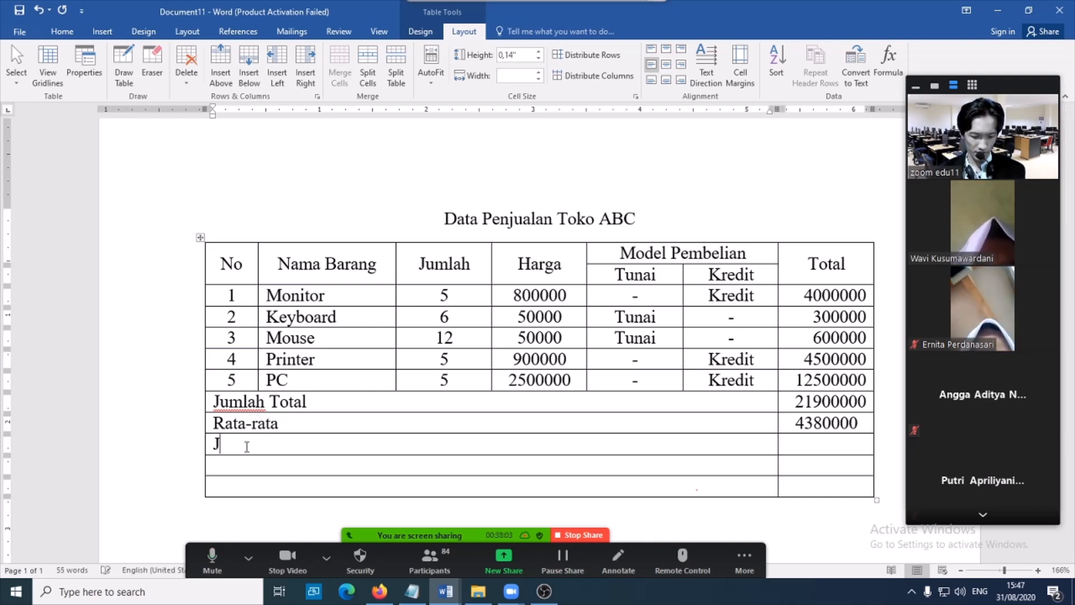
pyautogui.press('BackSpace')
pyautogui.write('Total')
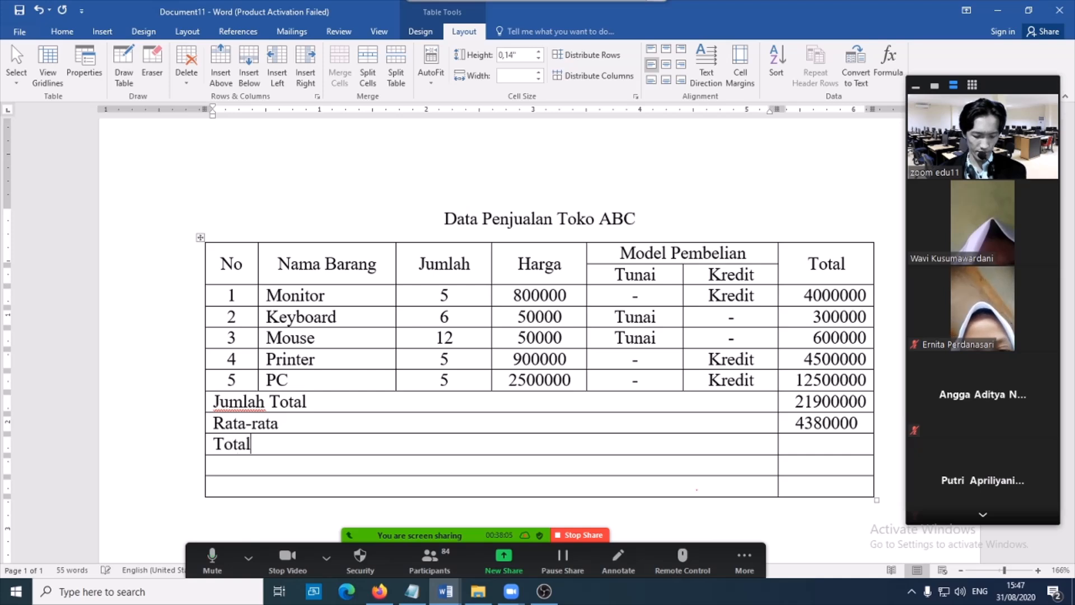
pyautogui.write(' Tertingg')
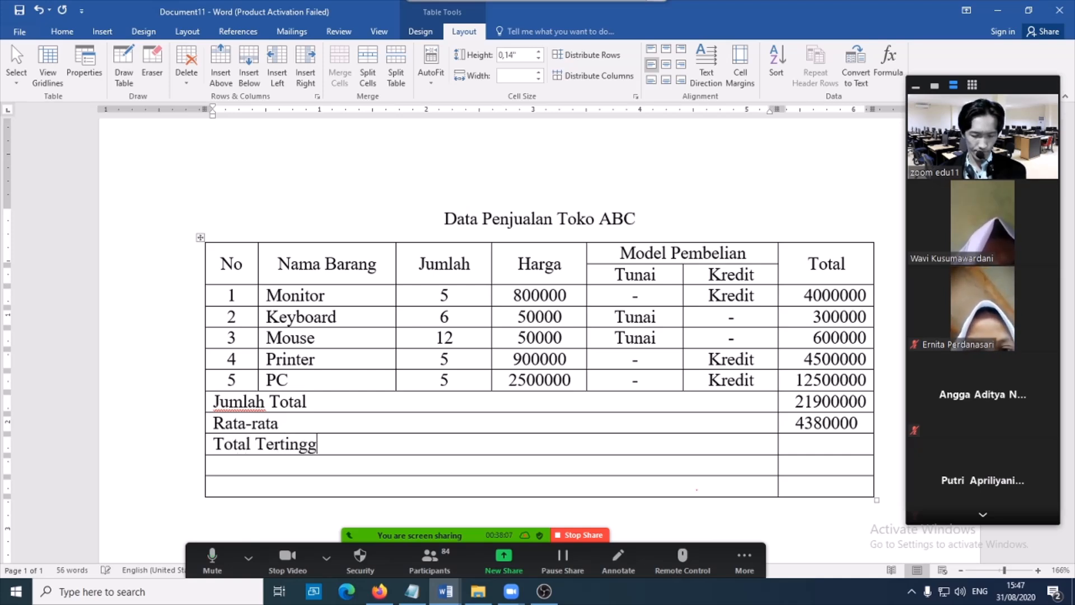
pyautogui.write('i')
pyautogui.press('Down')
pyautogui.write('To')
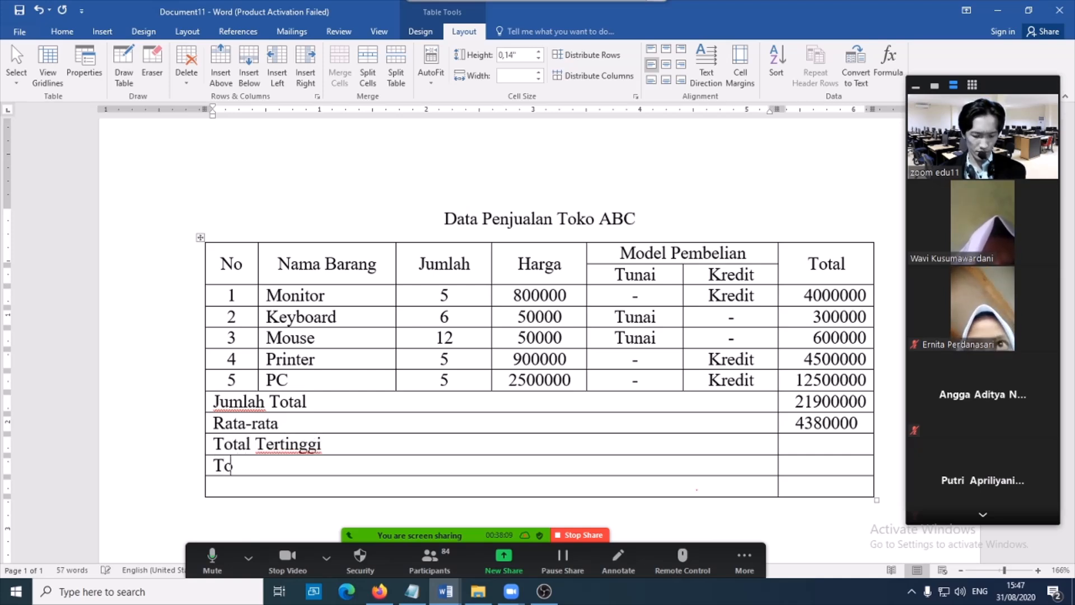
pyautogui.write('tal Terendah')
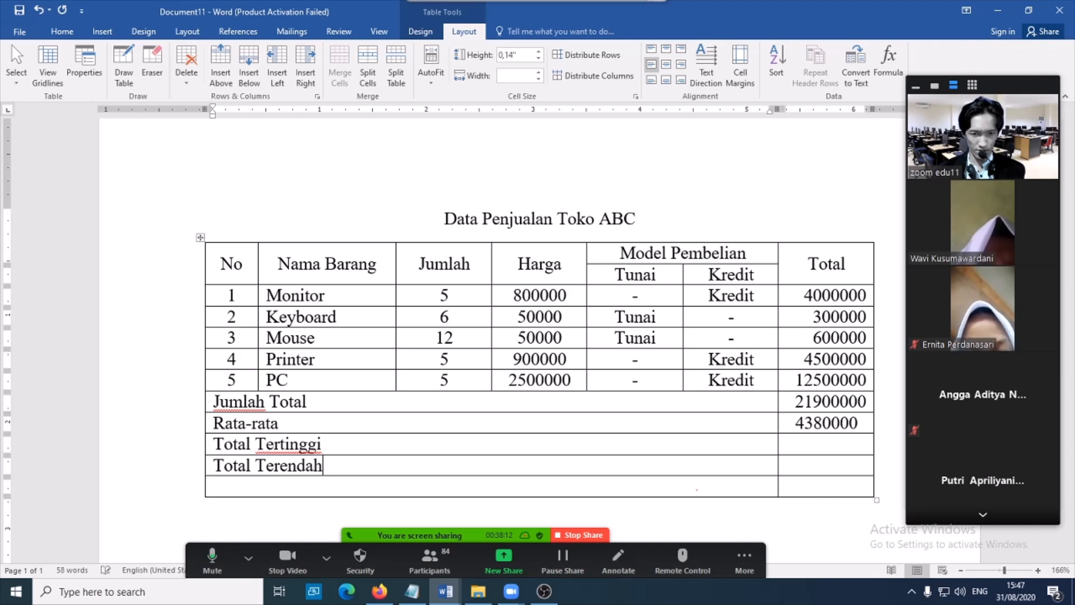
pyautogui.press('Down')
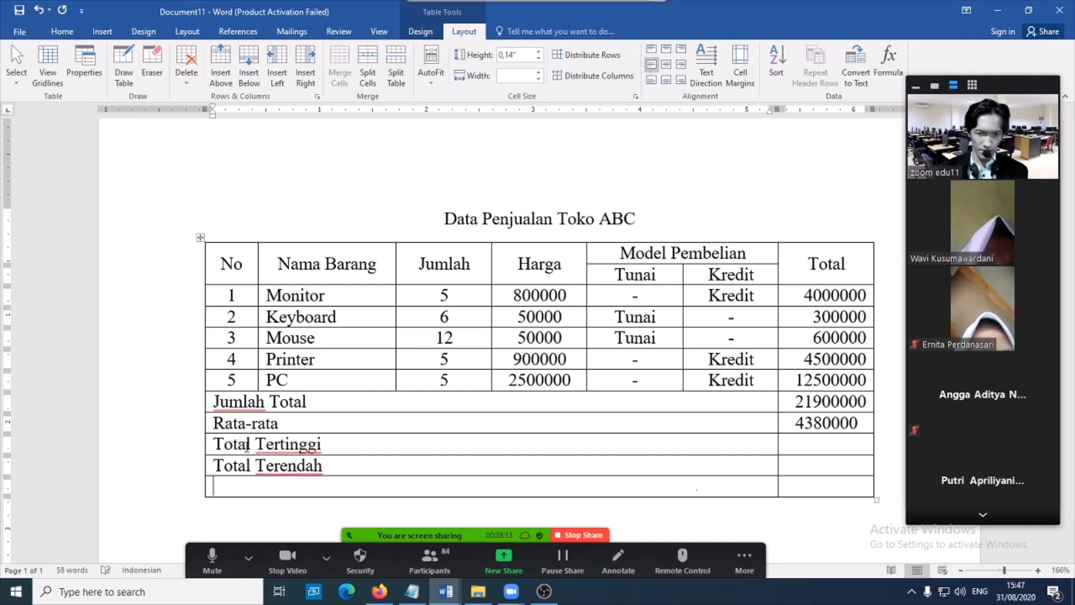
pyautogui.write('Banyak data')
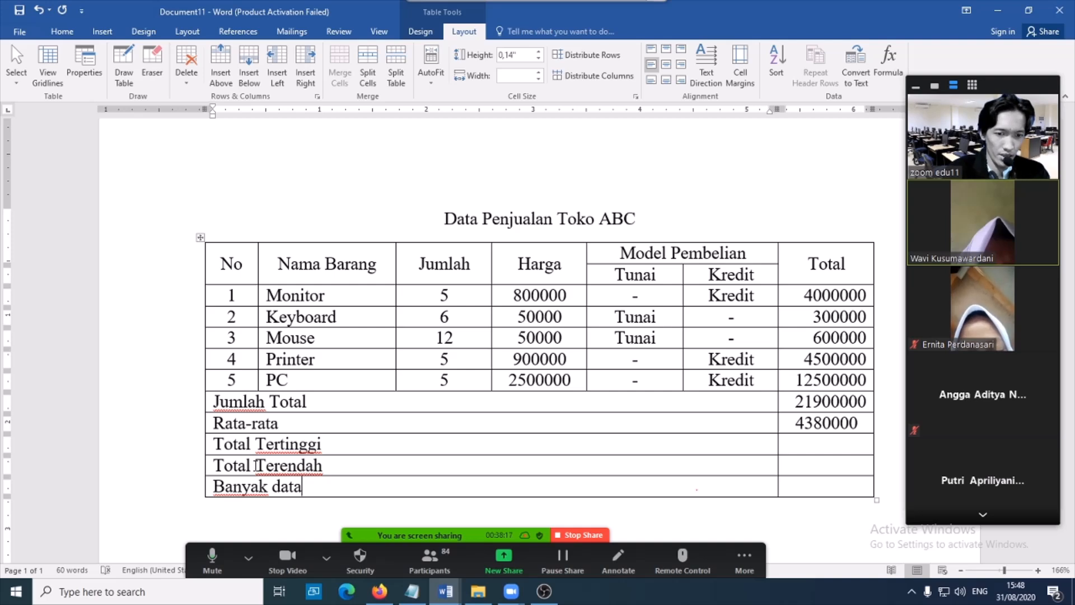
# Insert the formula =max(g3:g7) in the Total column cell of the Total Tertinggi row.
pyautogui.click(846, 449)
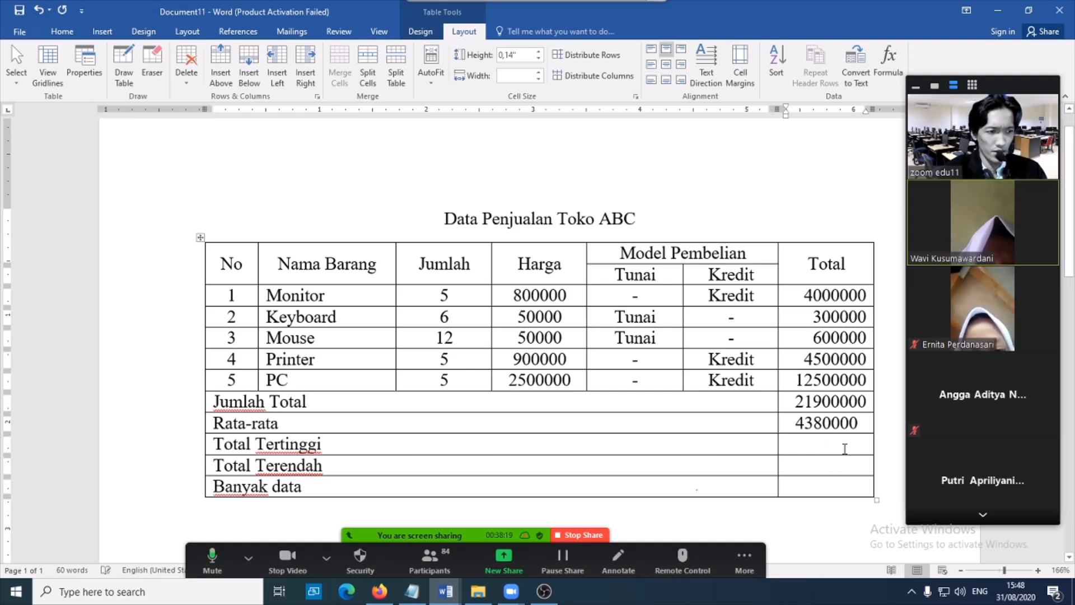
pyautogui.click(888, 61)
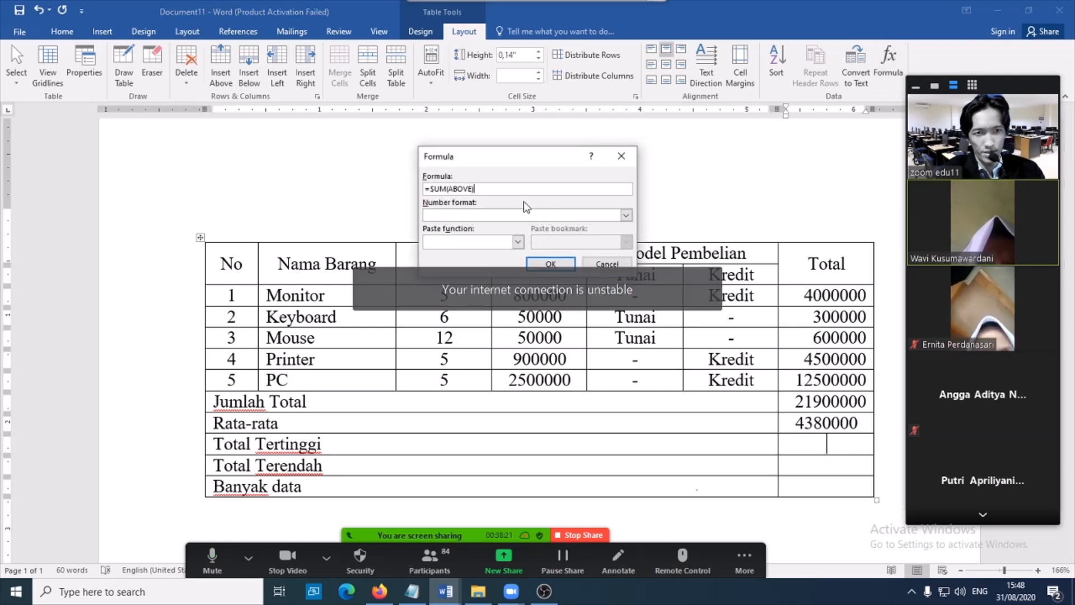
pyautogui.moveTo(503, 189); pyautogui.dragTo(440, 191)
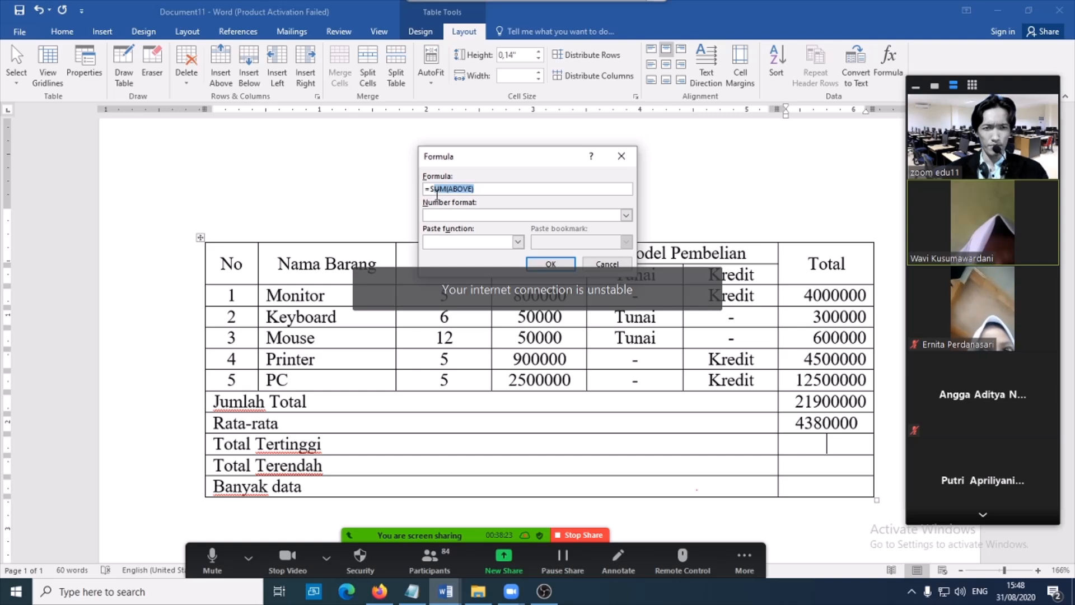
pyautogui.press('BackSpace')
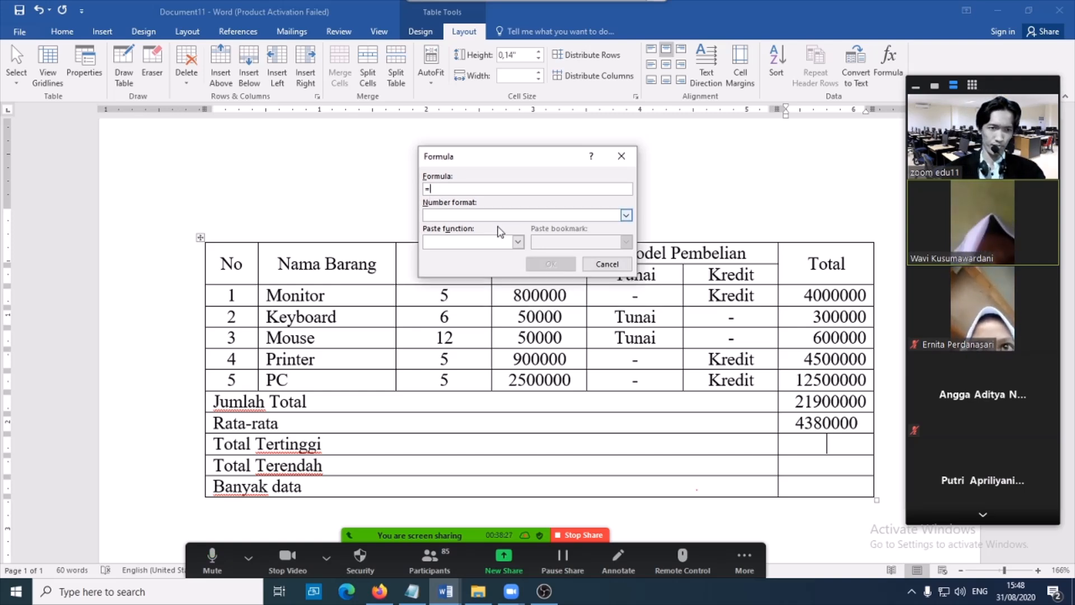
pyautogui.write('max(')
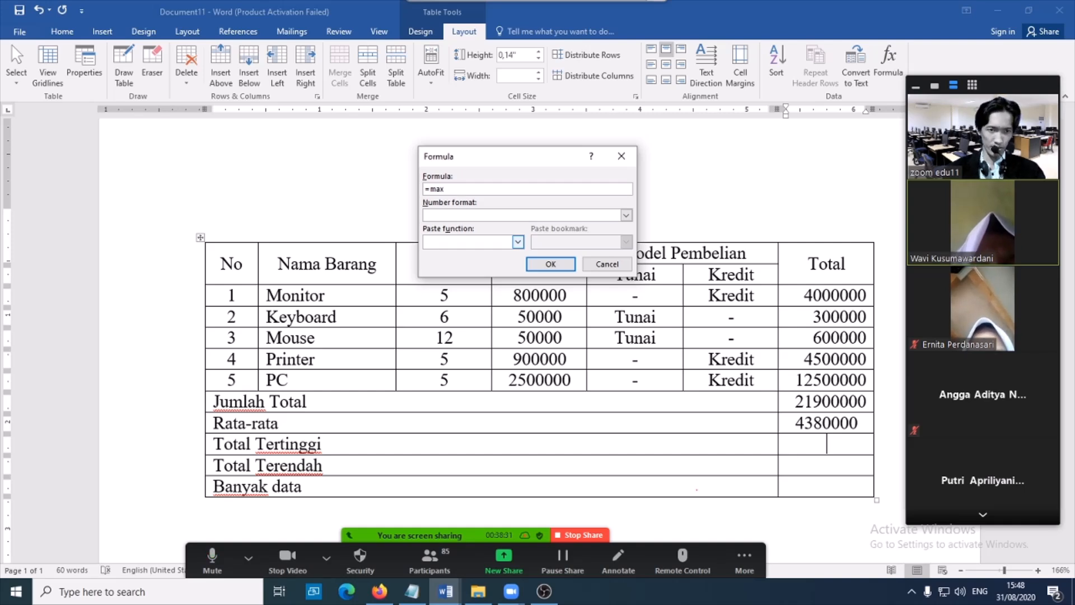
pyautogui.click(518, 242)
pyautogui.scroll(-2, 475, 307)
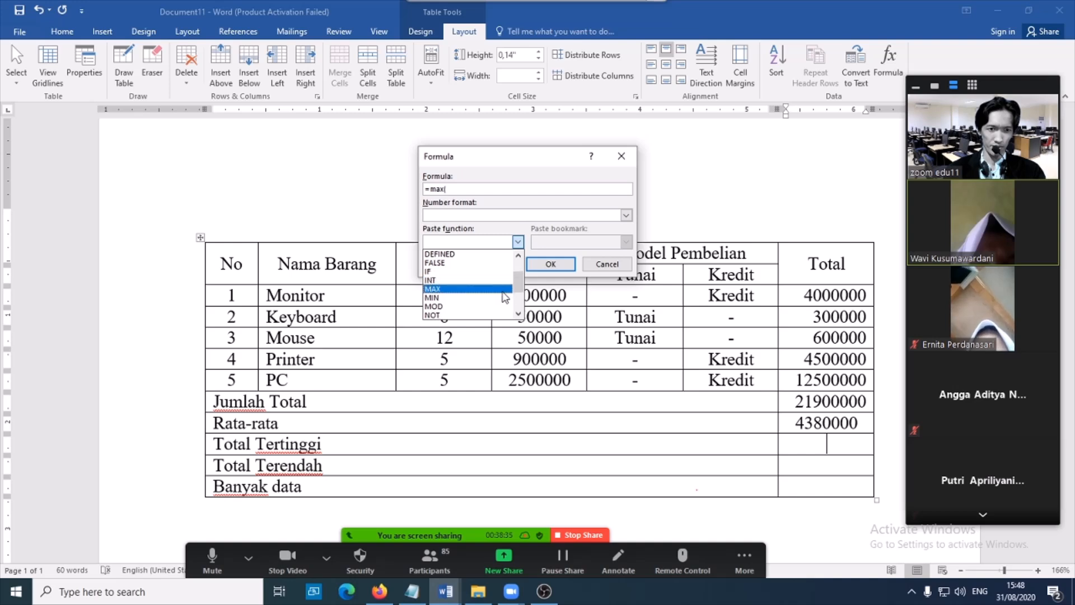
pyautogui.click(466, 190)
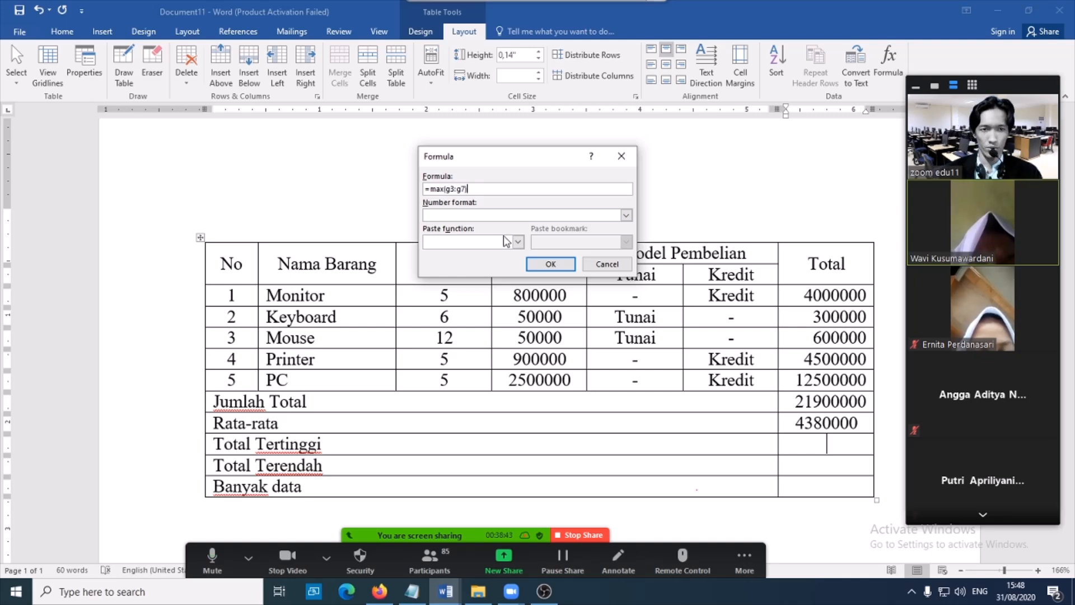
pyautogui.click(539, 263)
# Insert the formula =min(g3:g7) in the Total Terendah row and set the Total column values from Monitor through Total Terendah to Align Center Right.
pyautogui.click(820, 464)
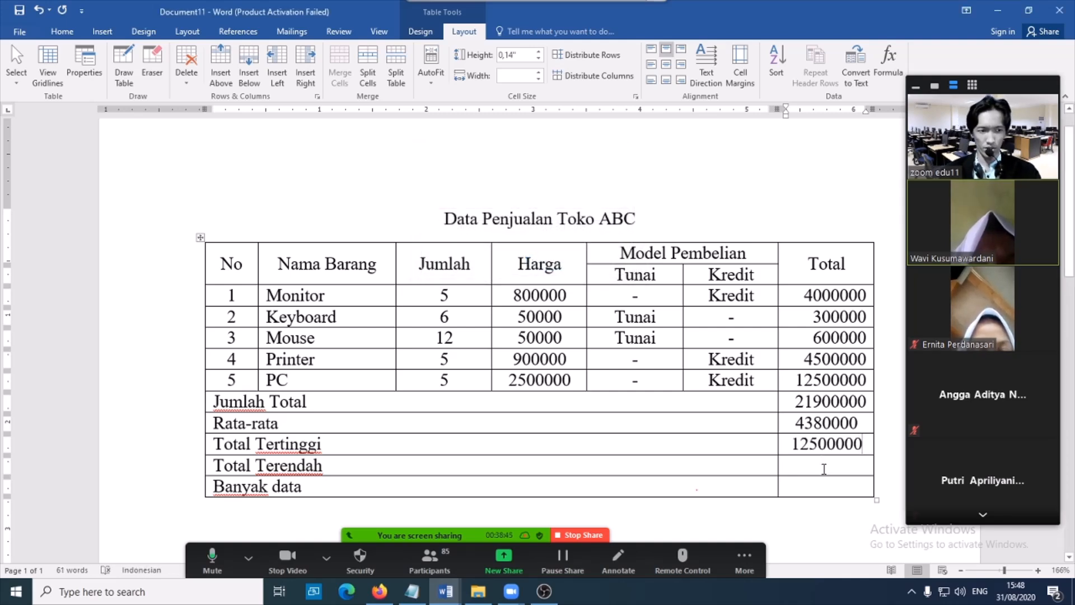
pyautogui.click(886, 73)
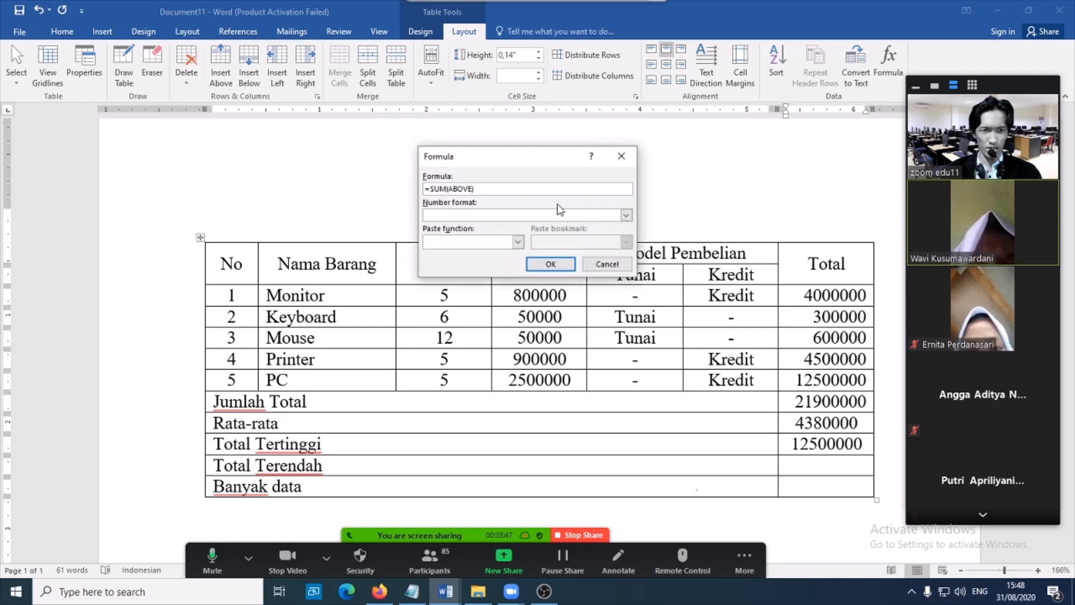
pyautogui.moveTo(500, 189); pyautogui.dragTo(430, 189)
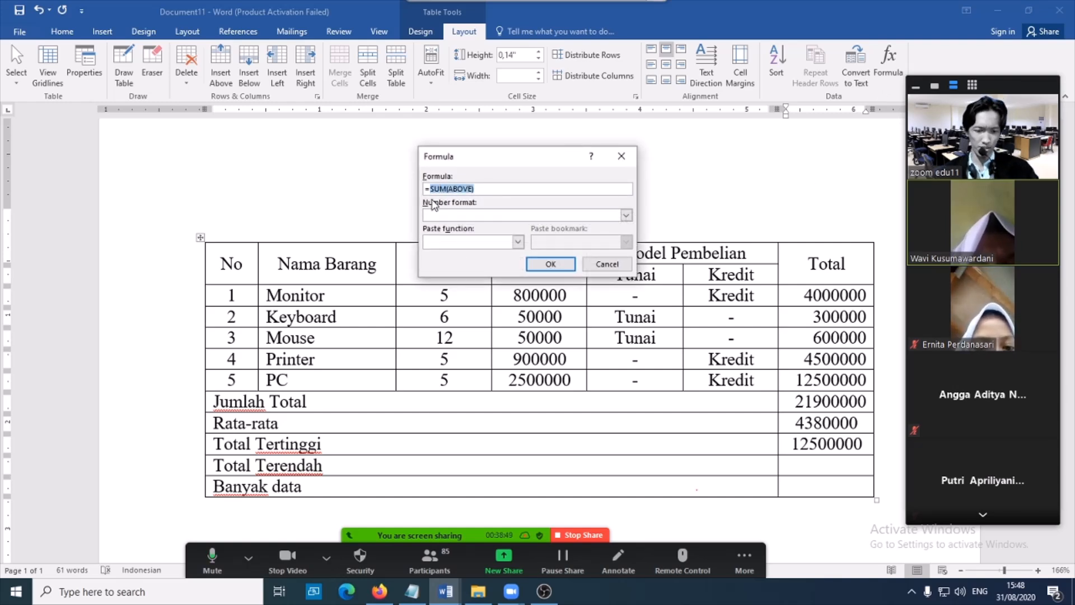
pyautogui.write('min(g3:g7')
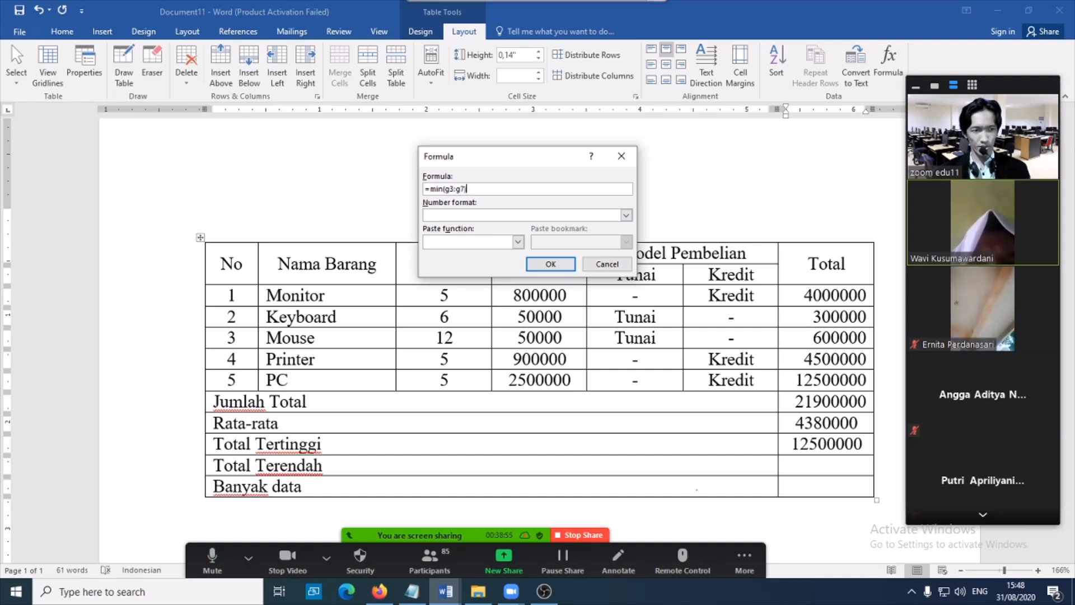
pyautogui.click(550, 264)
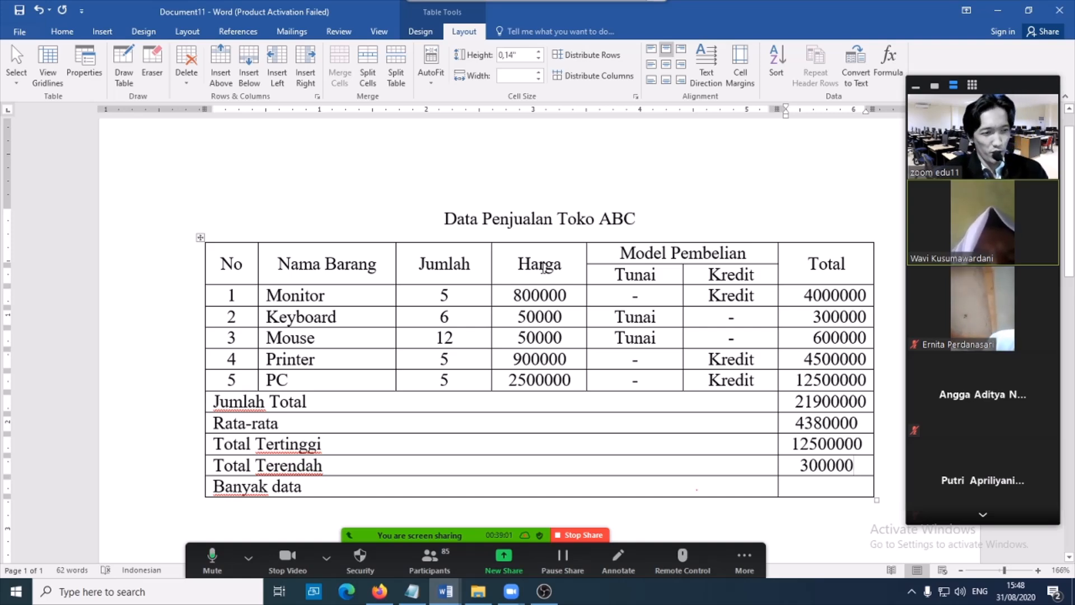
pyautogui.moveTo(861, 466); pyautogui.dragTo(809, 304)
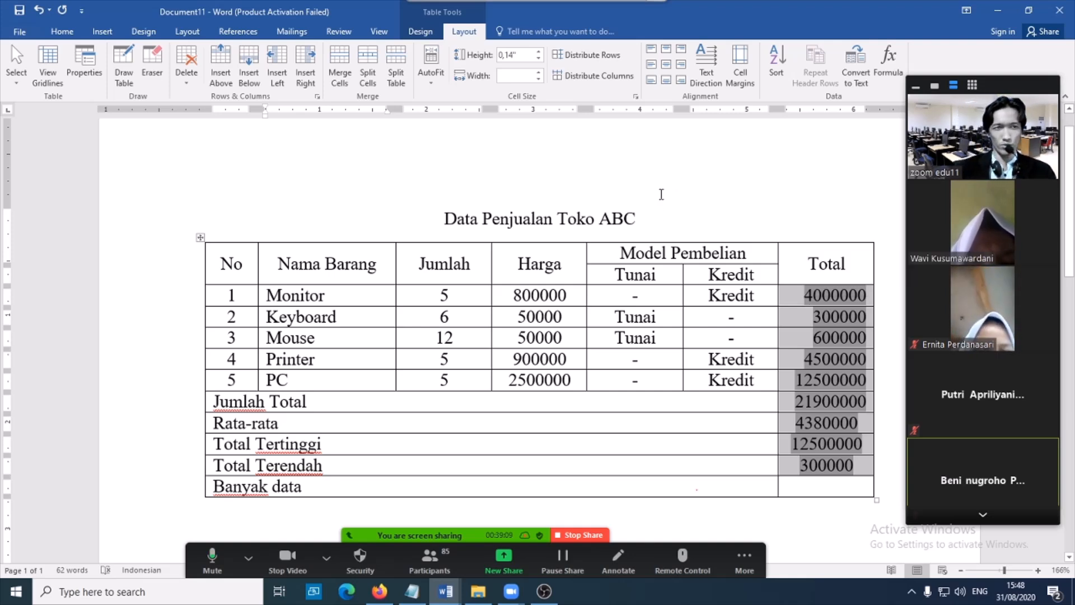
pyautogui.click(681, 66)
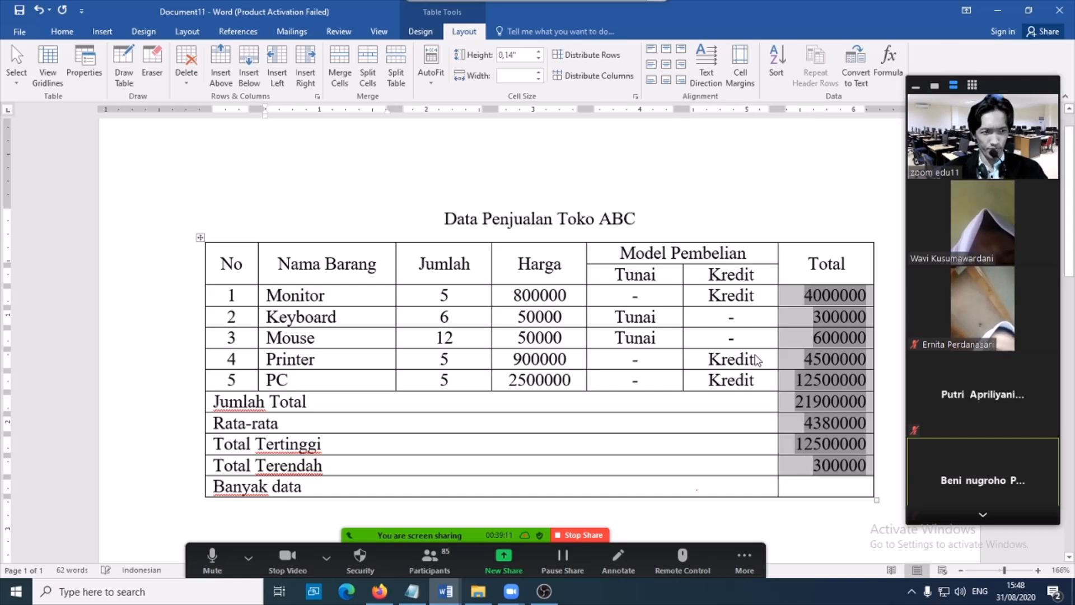
# Enter the formula =couont(g3:g7) in the Total column cell of the Banyak data row.
pyautogui.click(836, 487)
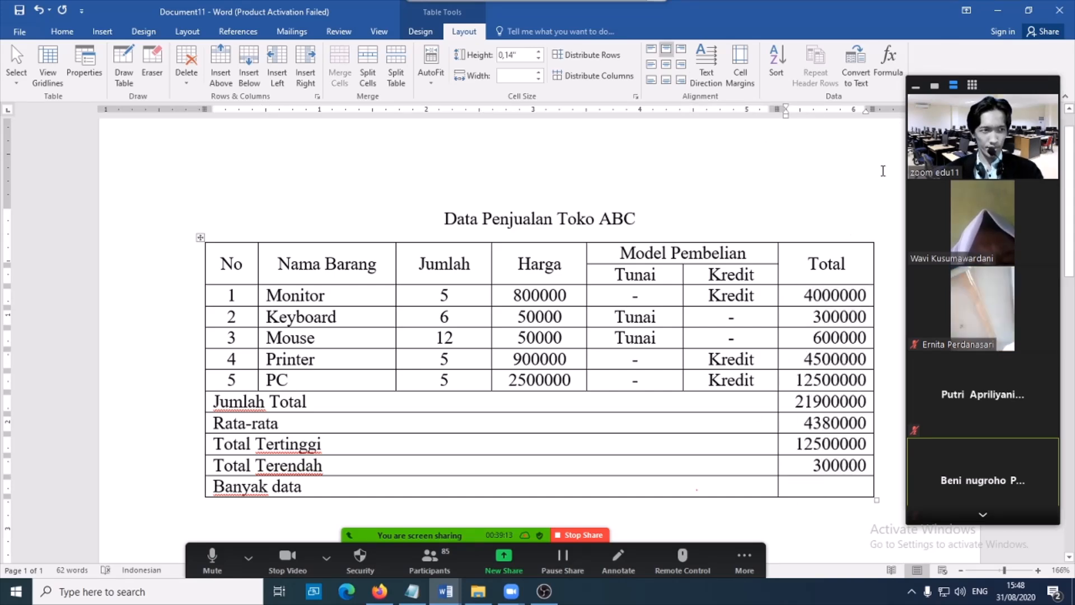
pyautogui.click(886, 77)
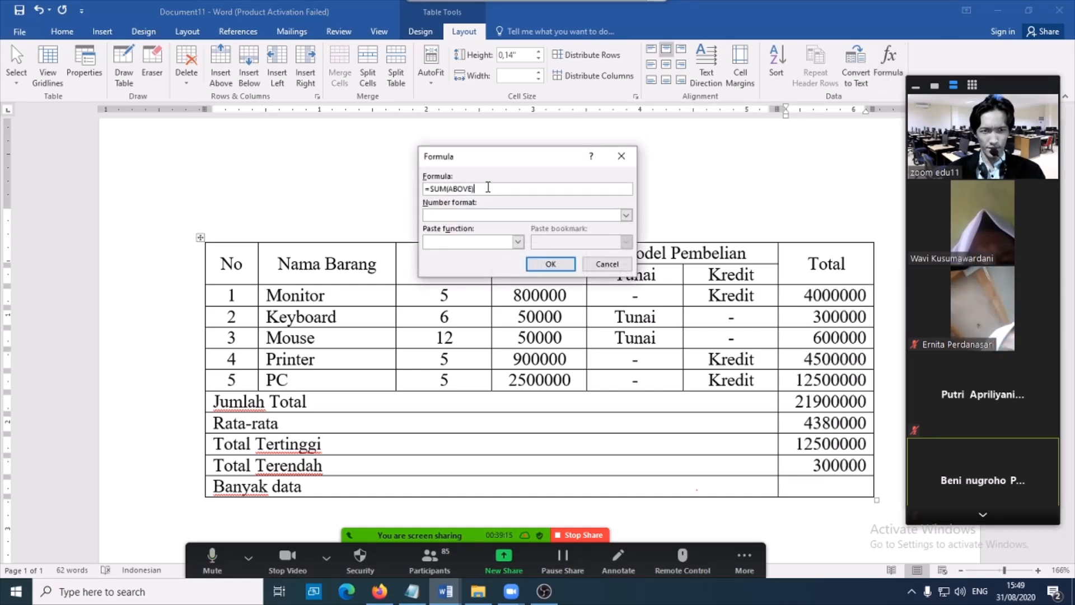
pyautogui.moveTo(485, 189); pyautogui.dragTo(434, 191)
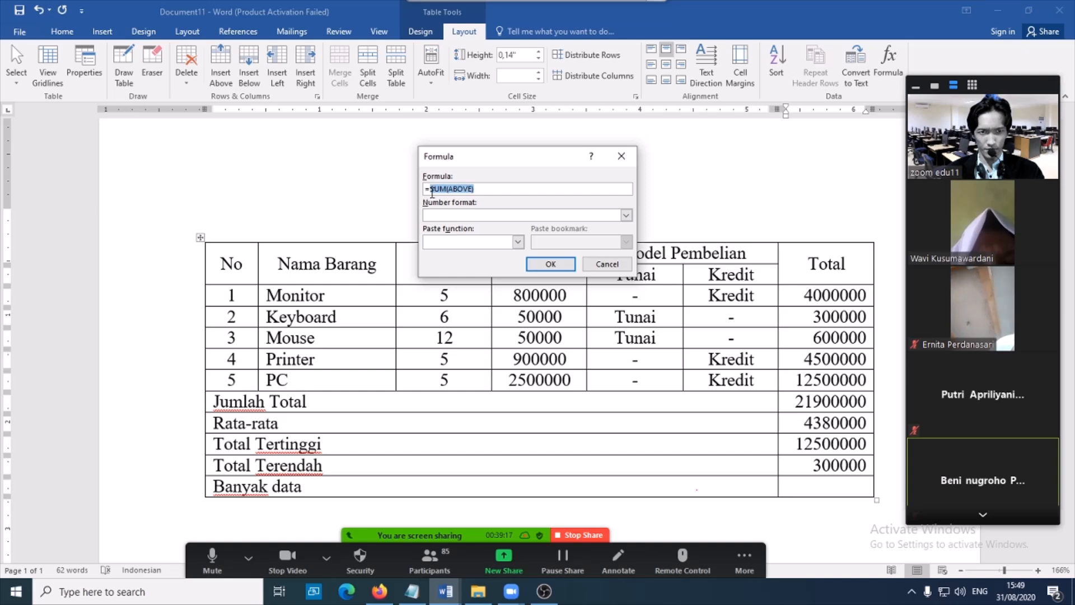
pyautogui.write('couont(')
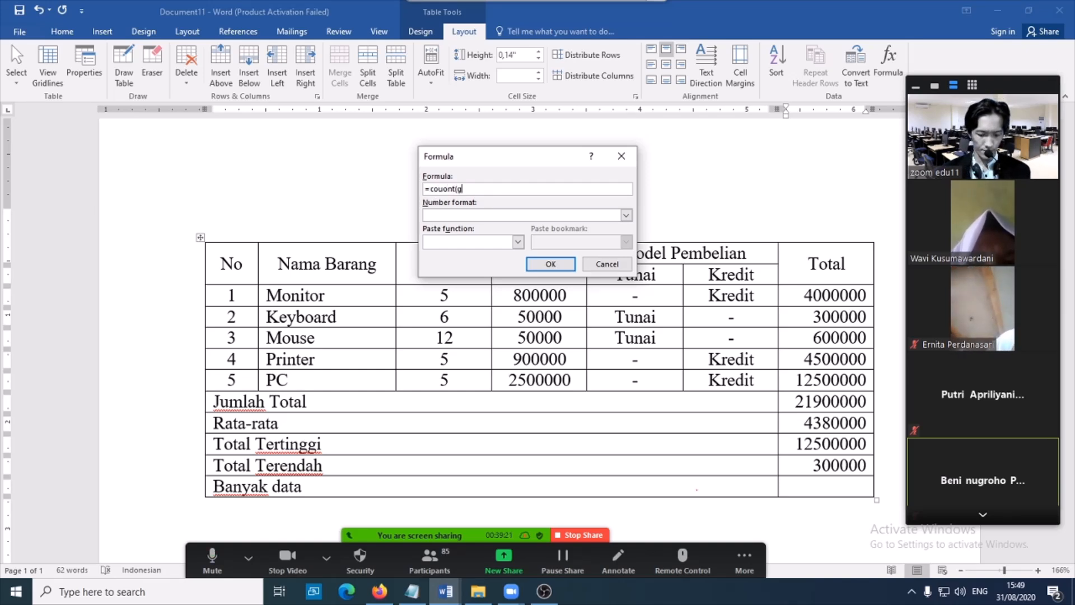
pyautogui.write('g3:g7)')
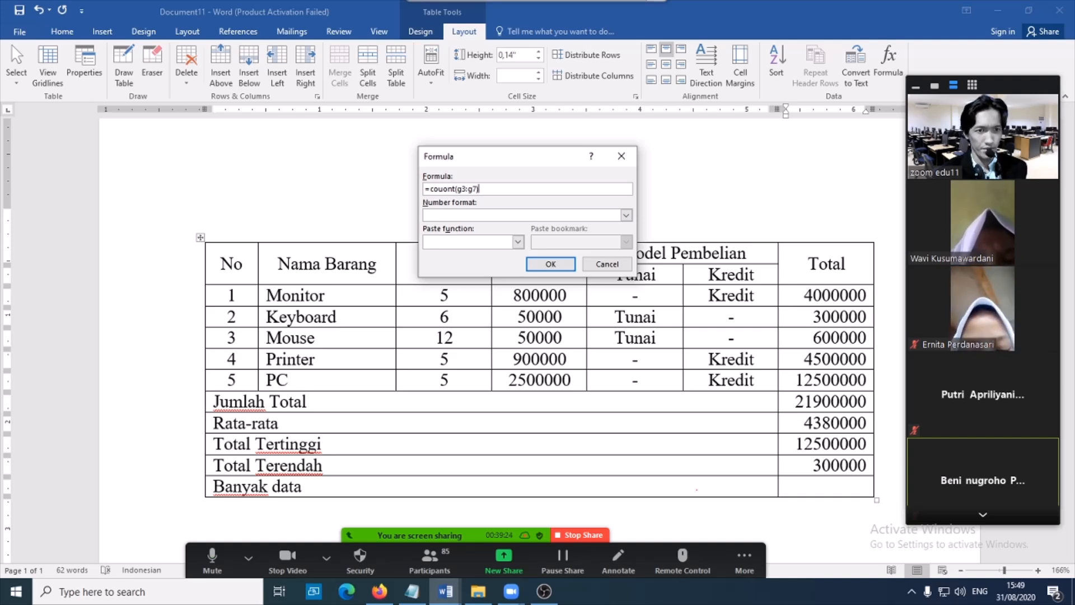
pyautogui.press('Return')
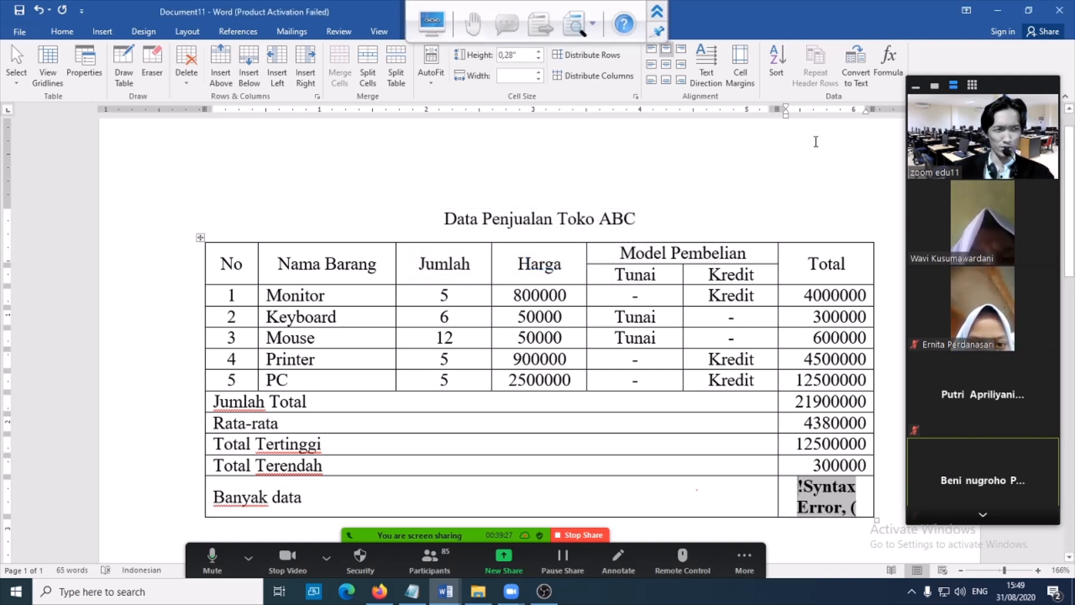
# Correct the formula in the Banyak data row to =count(g3:g7) and set its cell to Align Center Right.
pyautogui.click(883, 70)
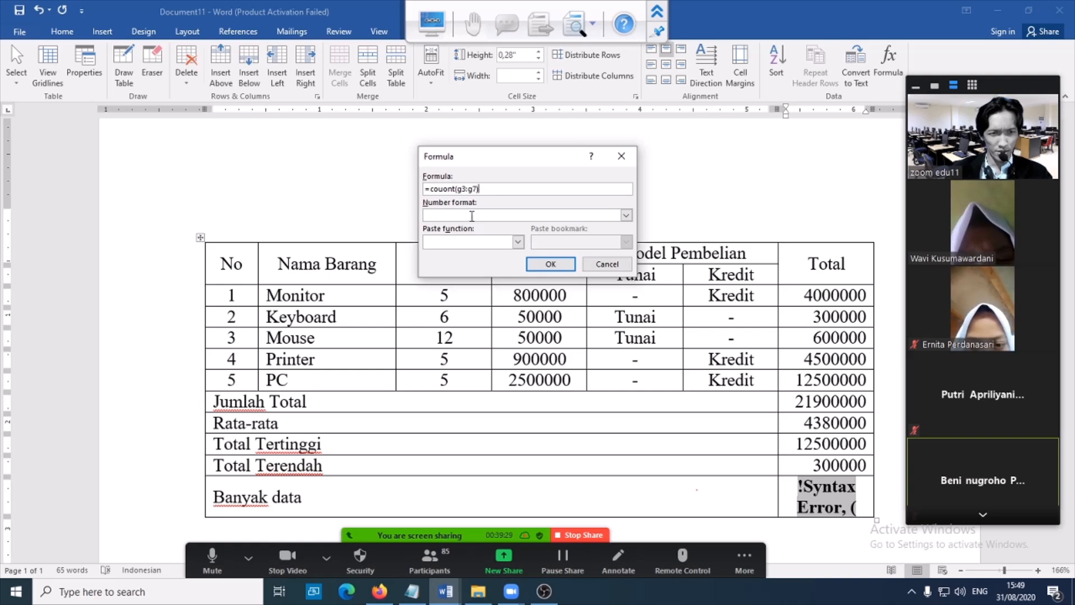
pyautogui.click(446, 189)
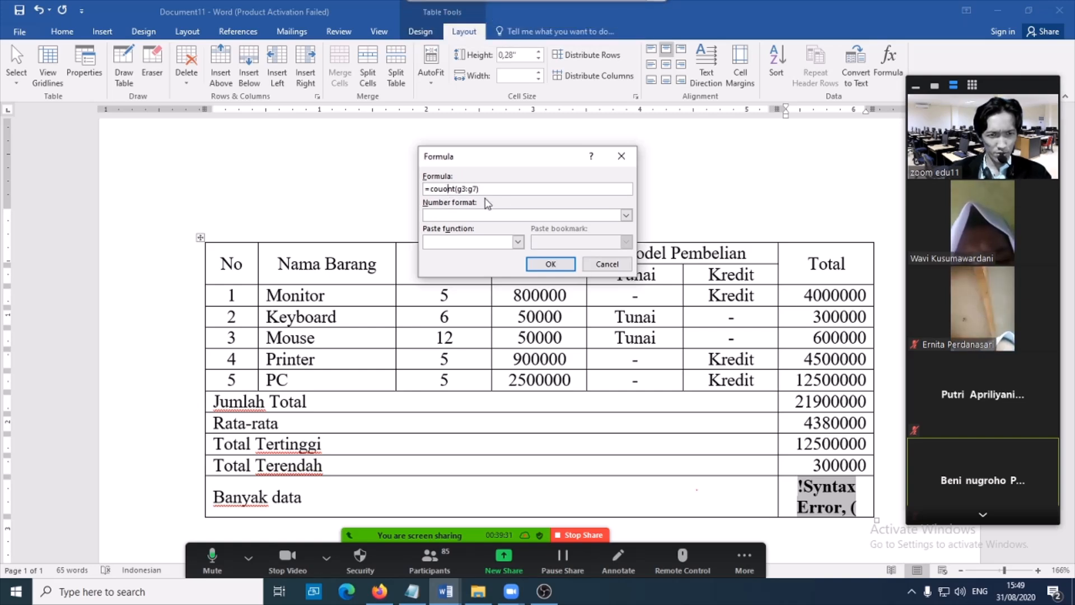
pyautogui.press('BackSpace')
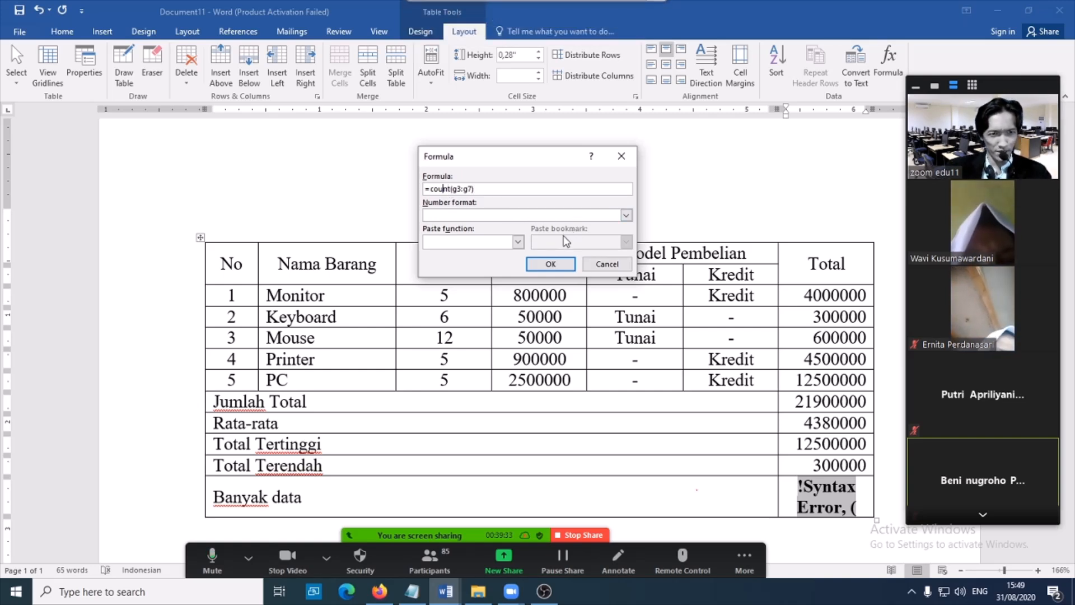
pyautogui.click(551, 264)
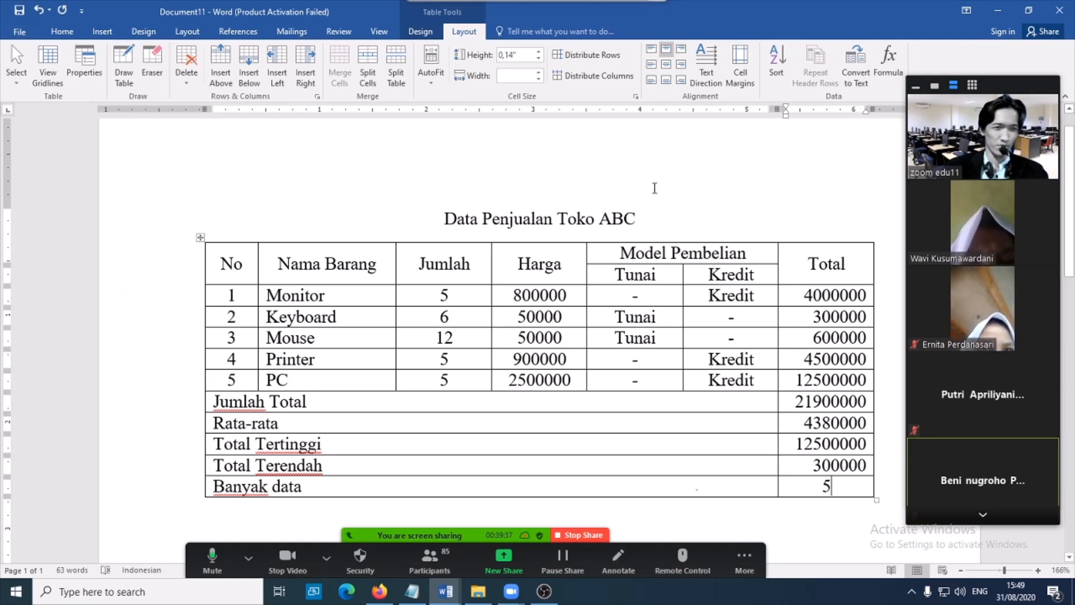
pyautogui.click(680, 66)
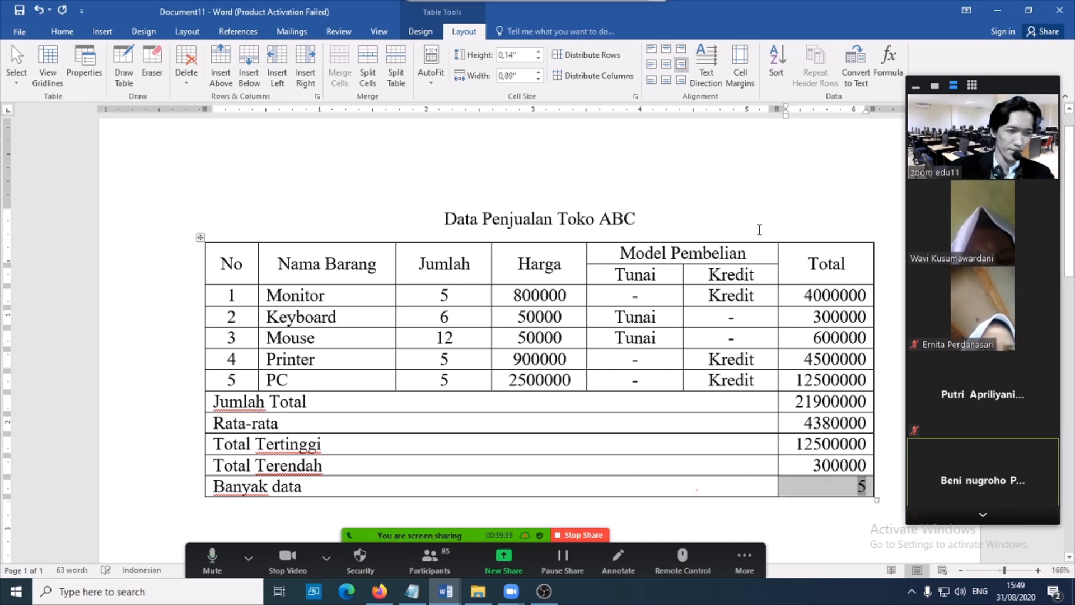
pyautogui.scroll(-1, 651, 398)
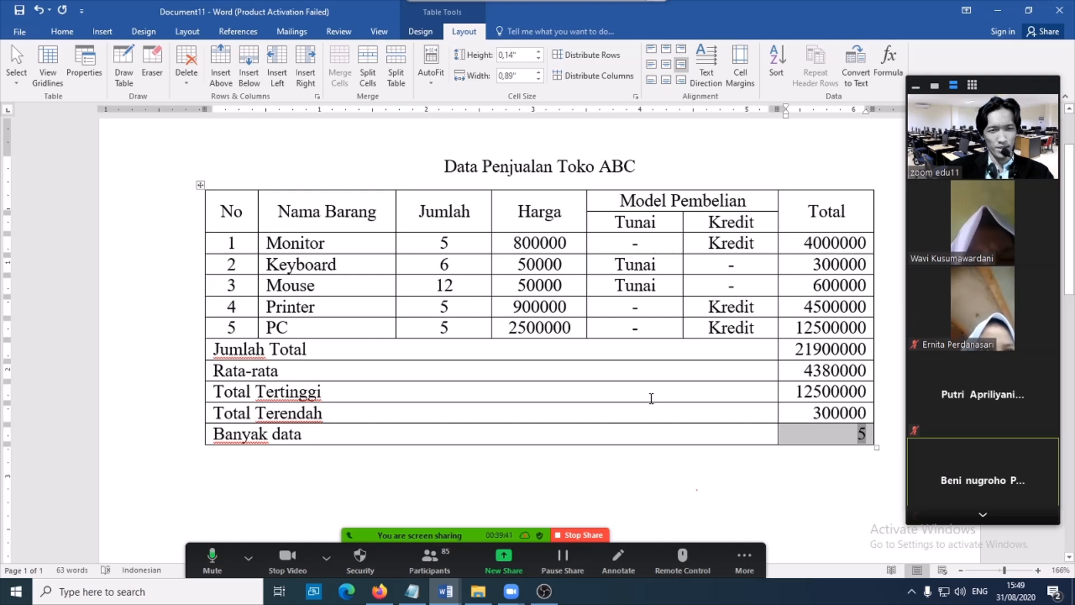